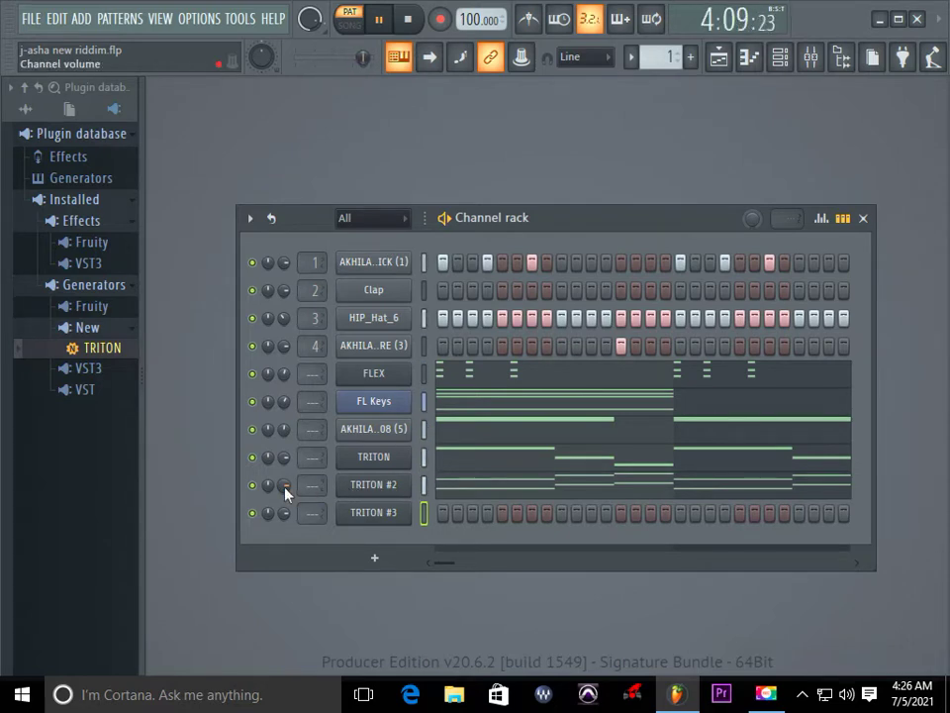
Step: Examine the FLEX channel's chord notes in the piano roll and close it
left_click(516, 380)
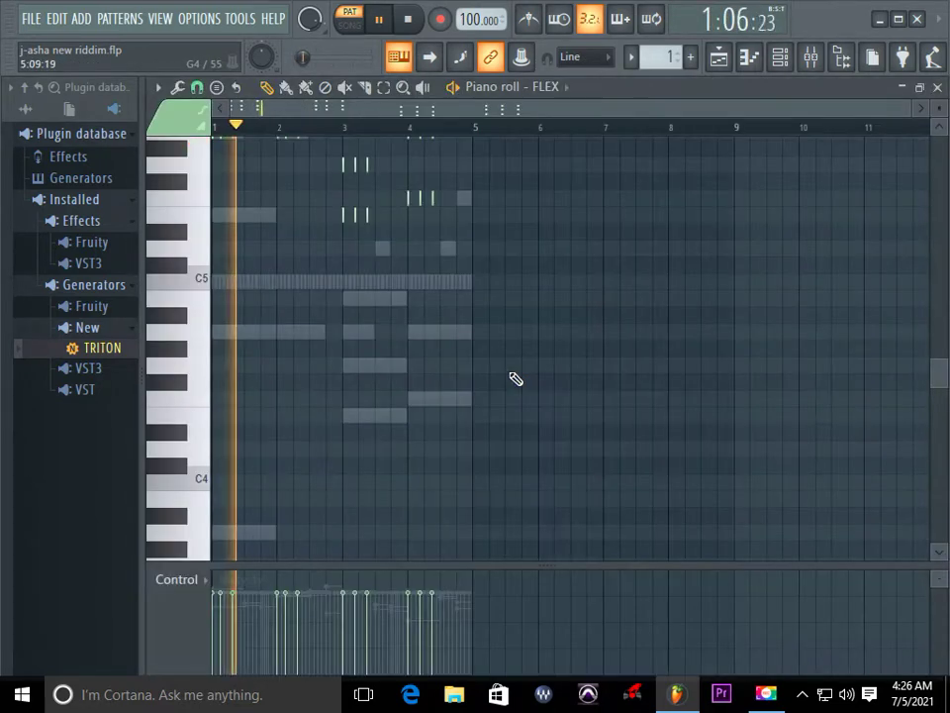
scroll(419, 305, "up", 6)
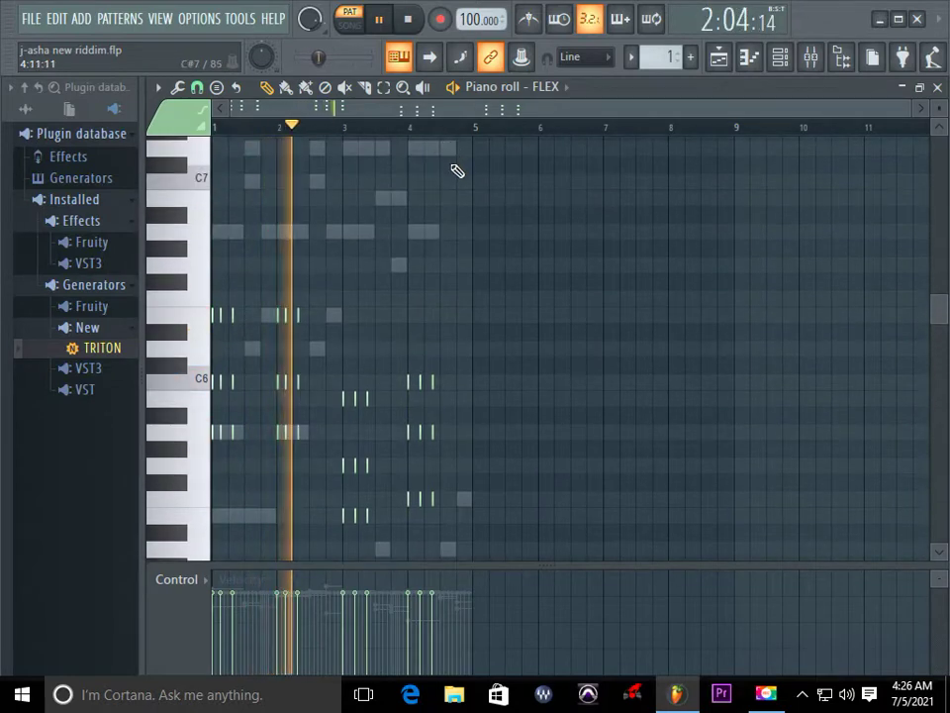
scroll(459, 136, "up", 2)
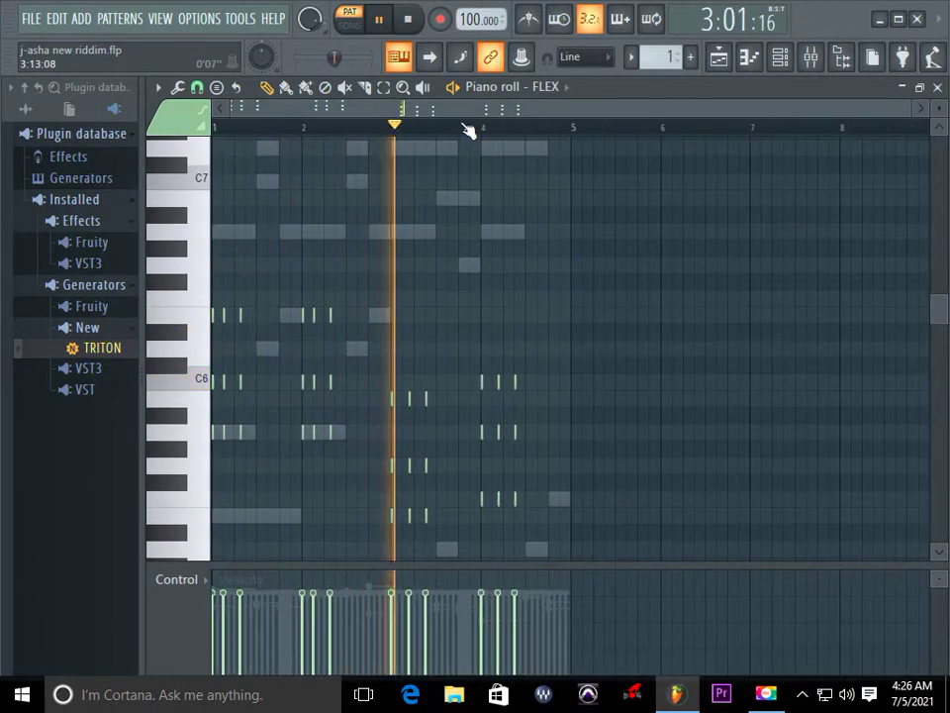
left_click(937, 88)
Step: Examine the FL Keys channel's sustained chords across all four bars in the piano roll and close it
left_click(461, 403)
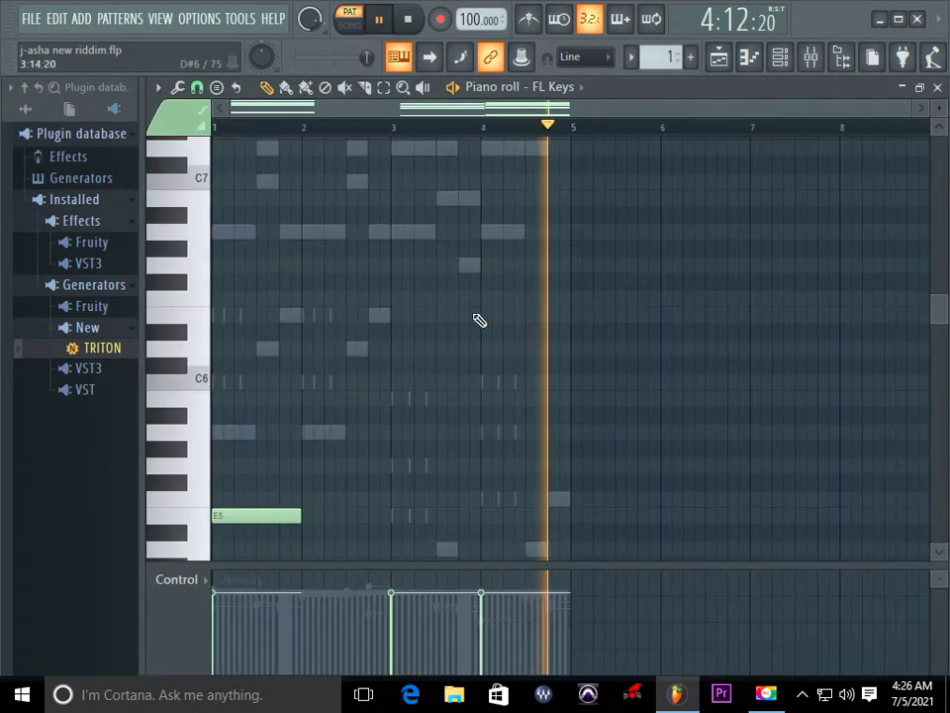
scroll(479, 321, "down", 5)
scroll(483, 282, "down", 4)
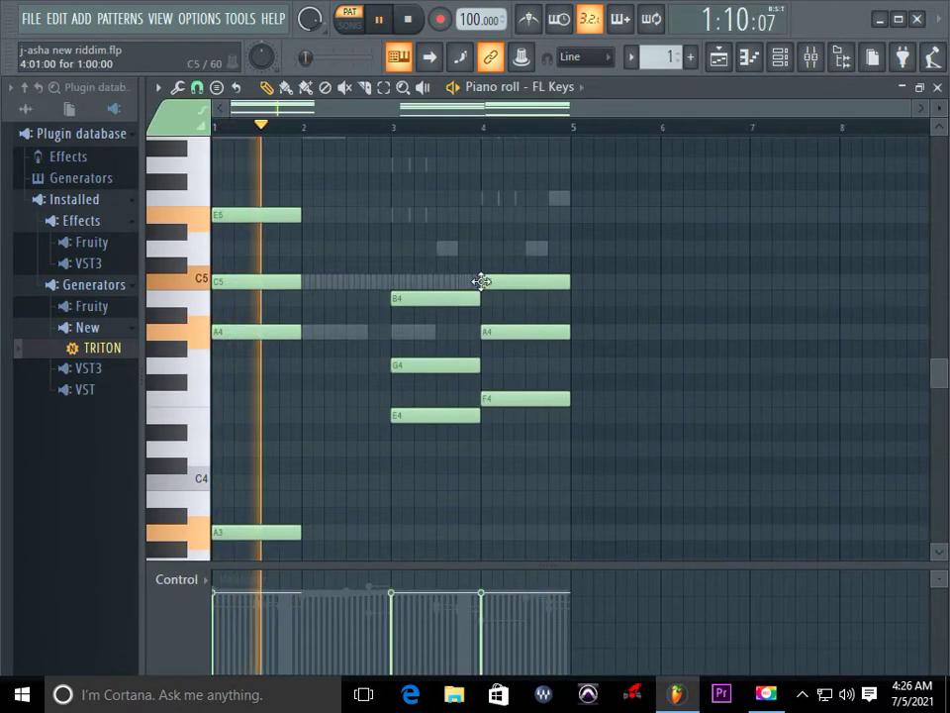
scroll(485, 280, "up", 3)
scroll(483, 283, "up", 3)
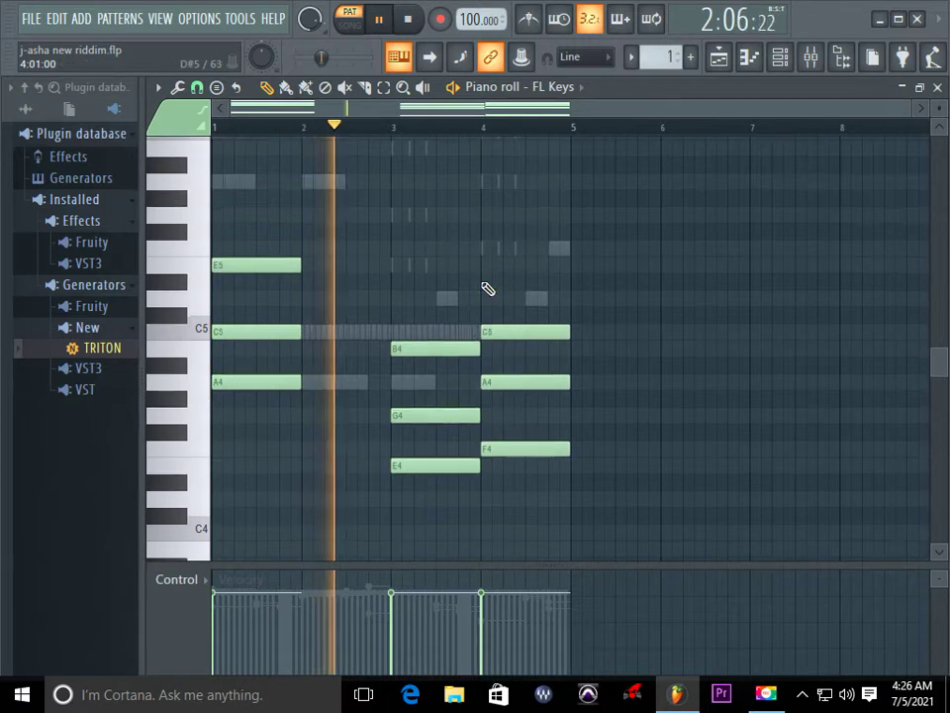
scroll(488, 289, "up", 3)
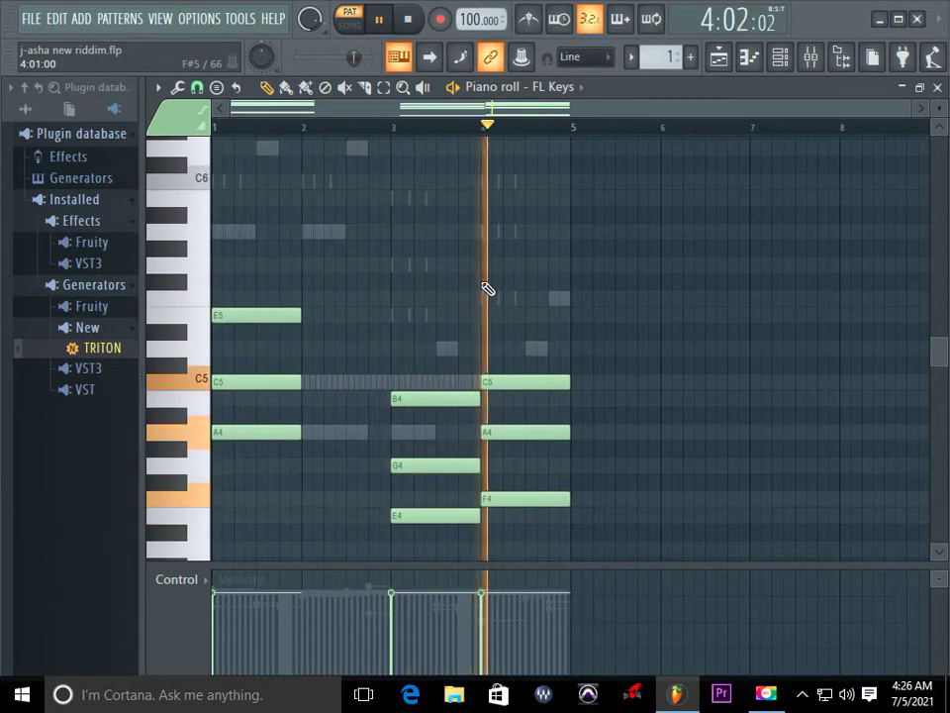
left_click(939, 87)
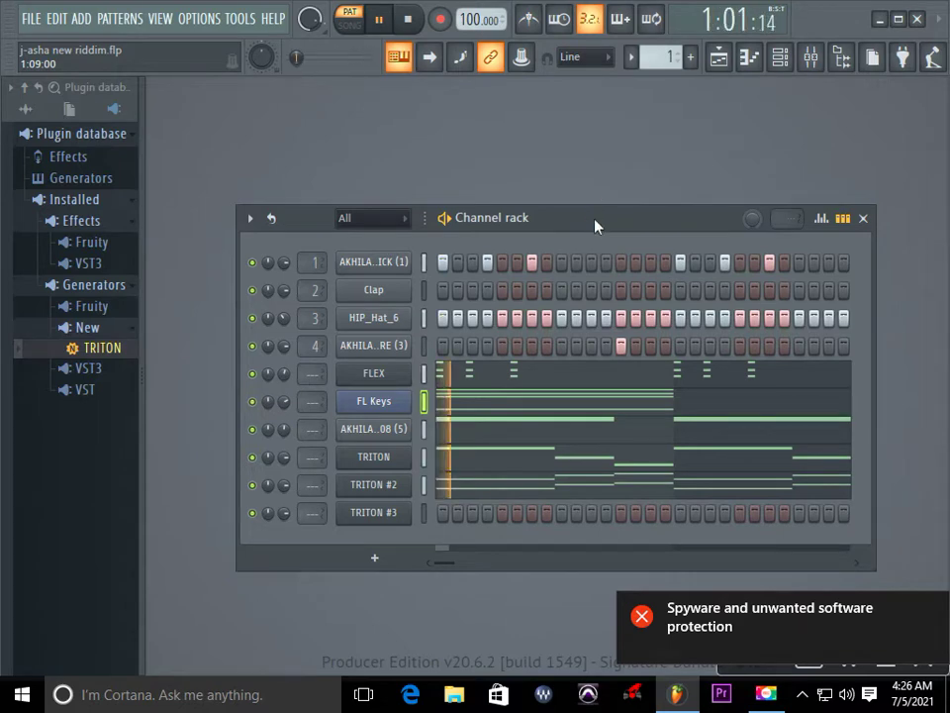
Step: Reposition the Channel rack window and review the TRITON channel's melody in the piano roll
left_click_drag(595, 225, 534, 157)
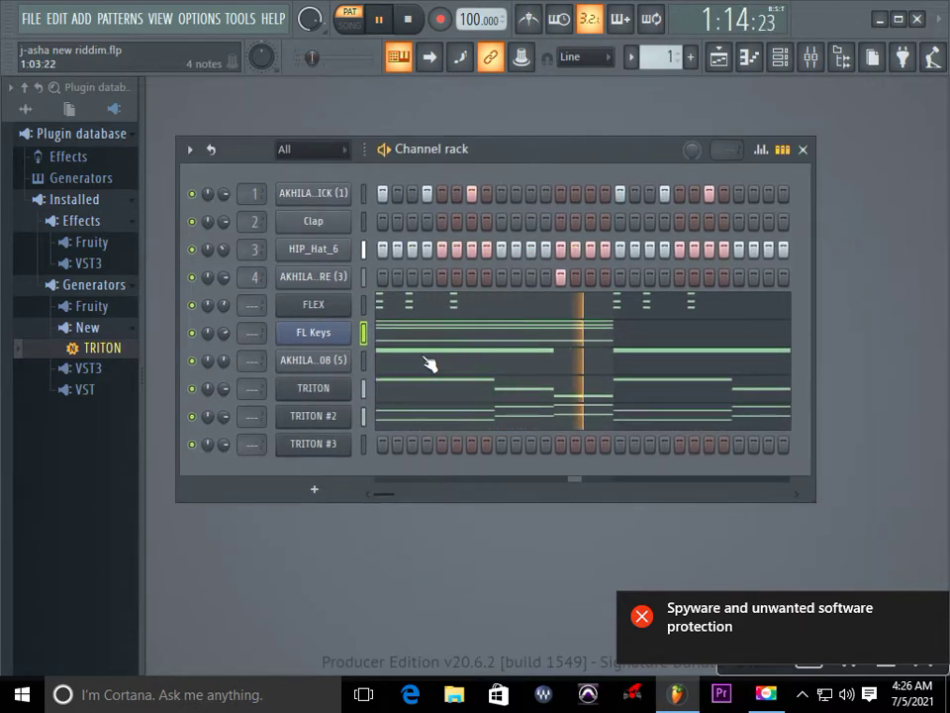
left_click(423, 392)
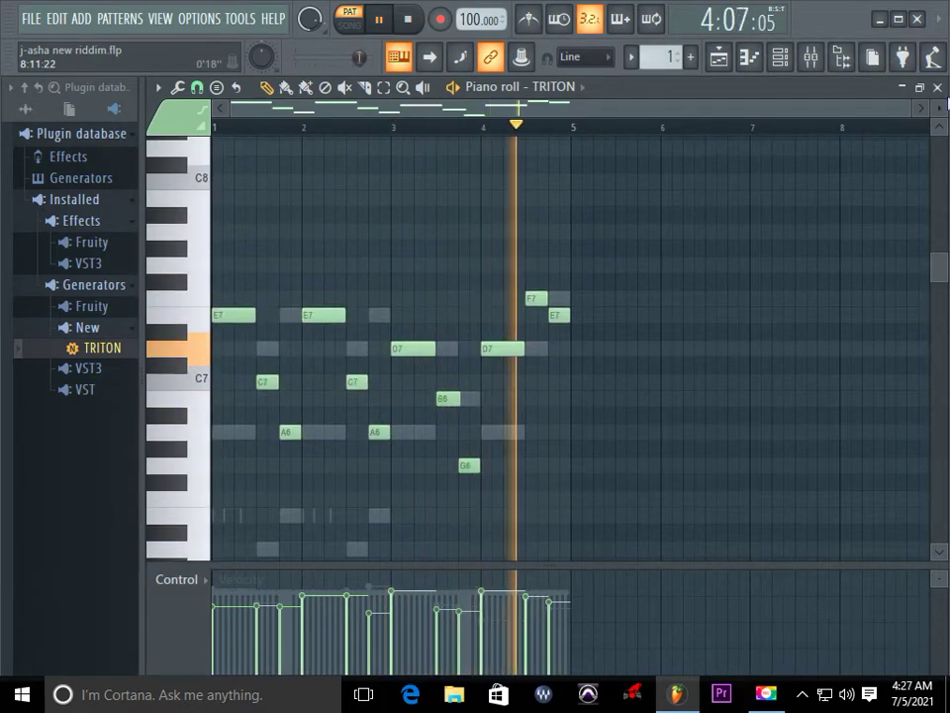
left_click(938, 87)
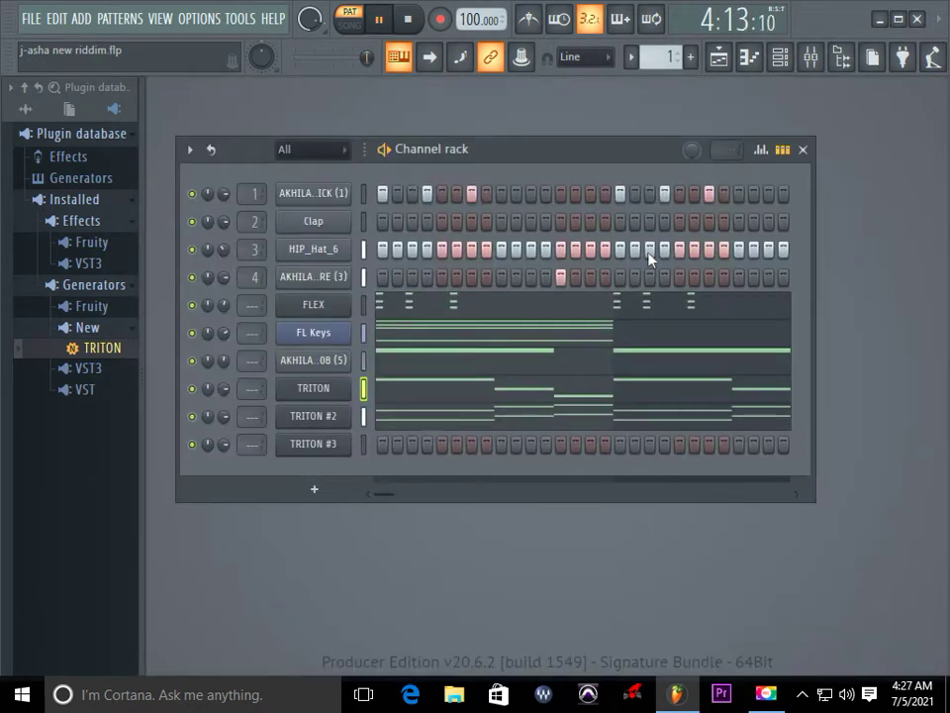
Step: Examine the TRITON #2 channel's high and low melody notes in the piano roll and close it
left_click(420, 423)
scroll(435, 424, "down", 5)
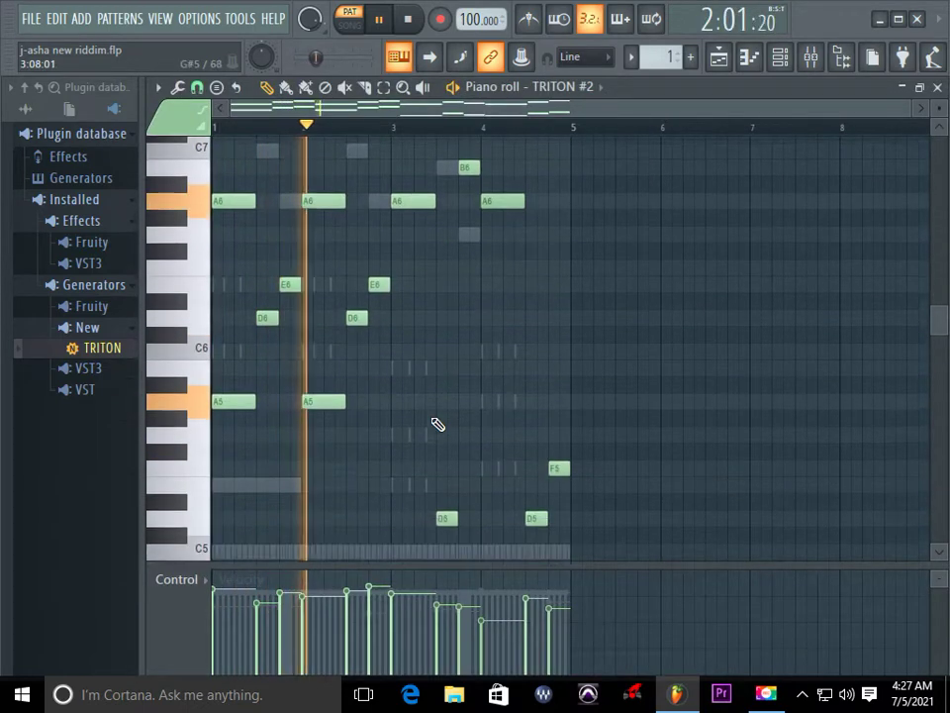
scroll(438, 424, "down", 4)
scroll(437, 424, "up", 3)
scroll(438, 424, "down", 4)
scroll(438, 424, "up", 3)
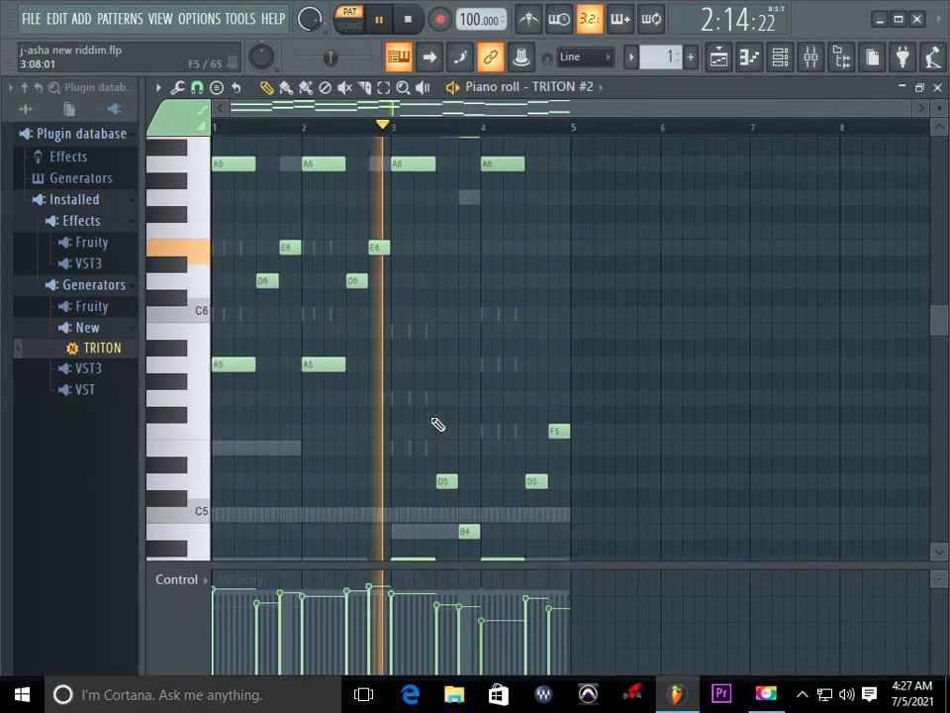
scroll(435, 424, "up", 4)
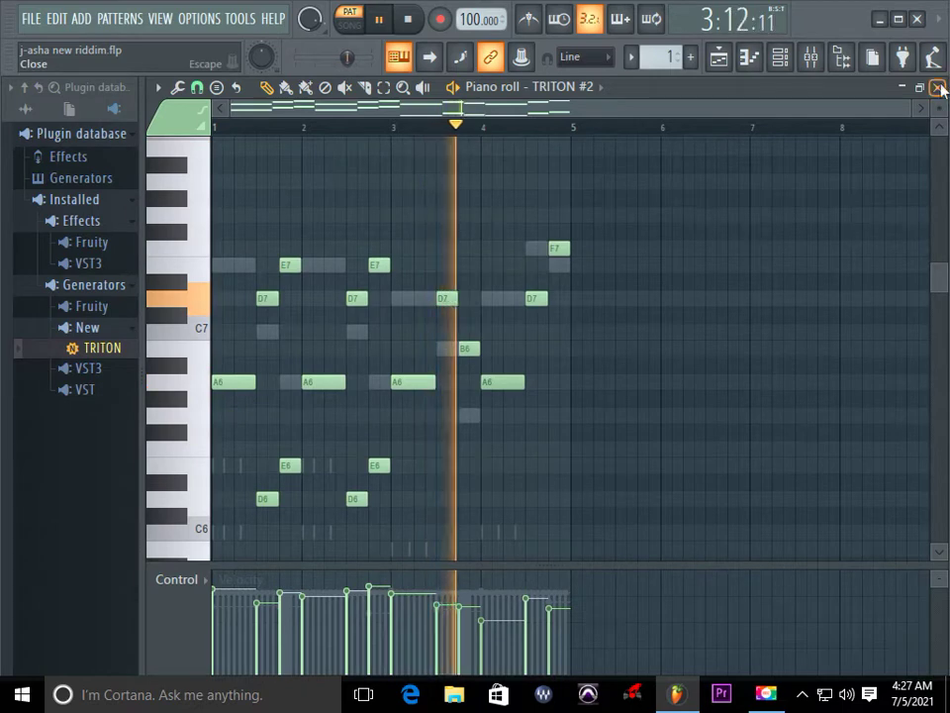
left_click(940, 89)
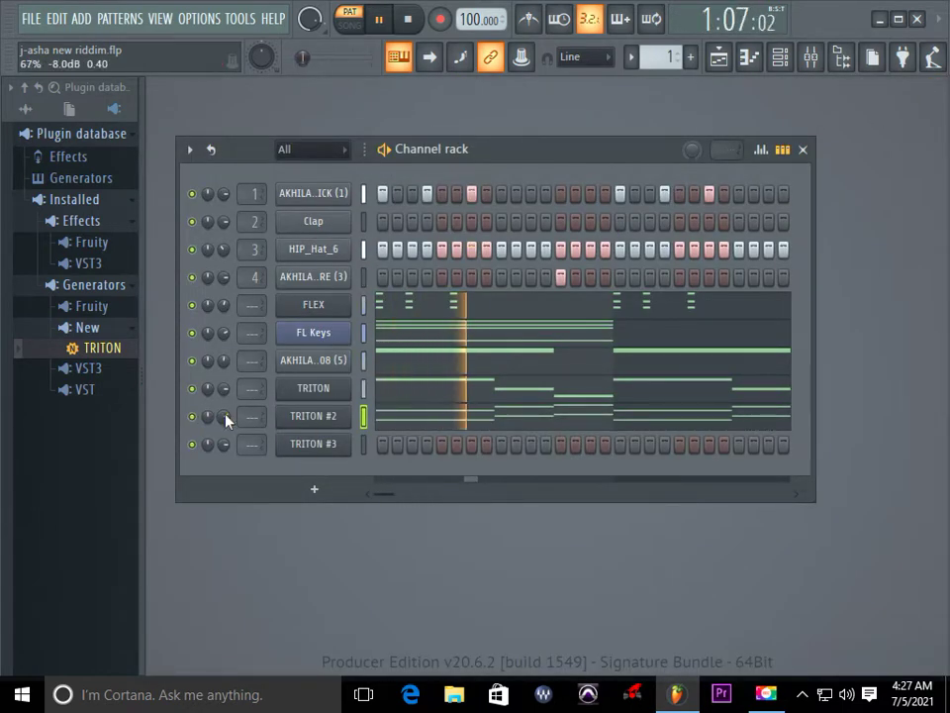
Step: Open the TRITON #3 channel's piano roll and record short chords at the start of each of the four bars
right_click(332, 451)
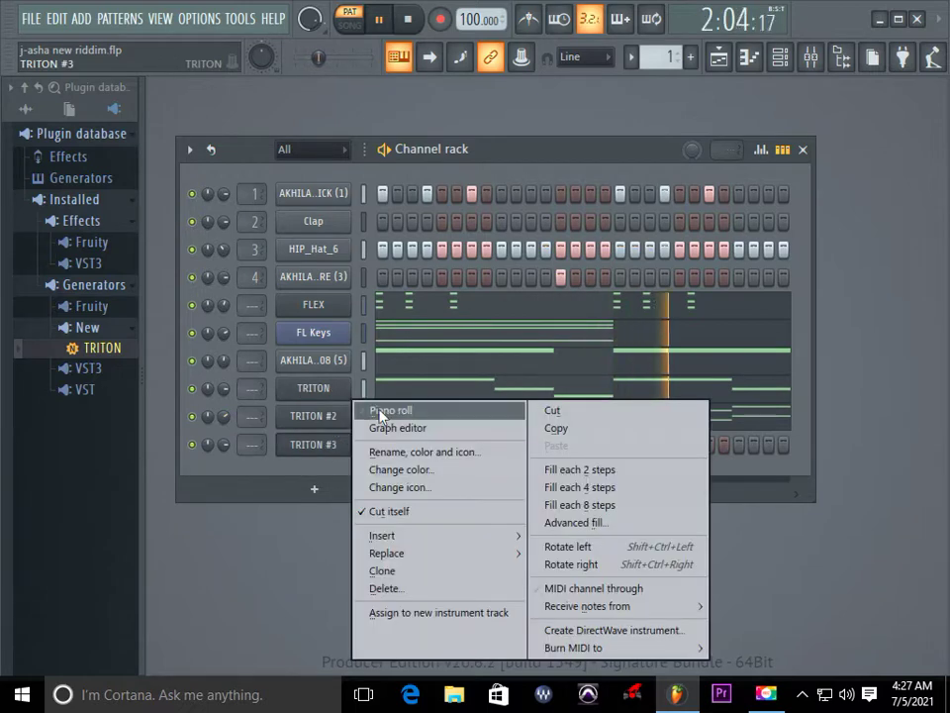
left_click(382, 412)
scroll(449, 403, "down", 3)
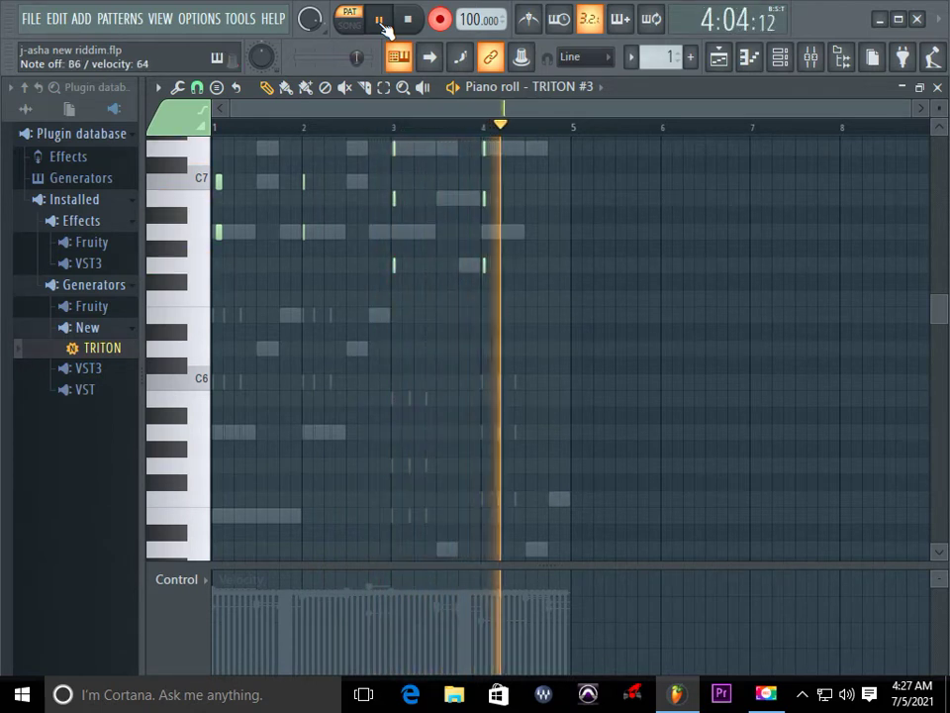
left_click(380, 21)
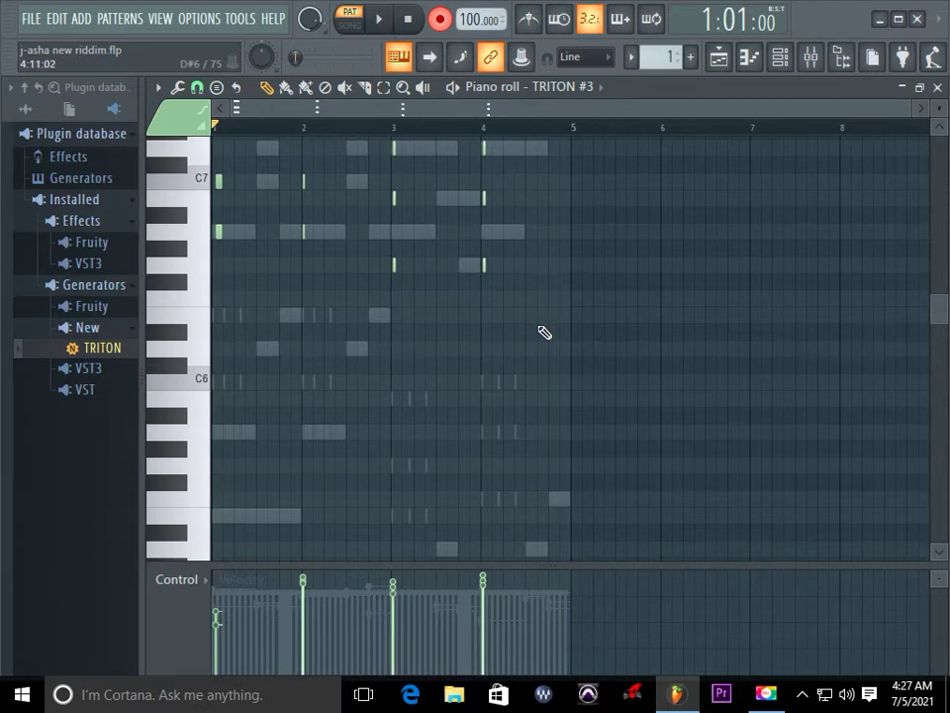
Step: Snap the recorded TRITON #3 chords to the bar starts with two-step lengths and transpose them all down one octave
scroll(543, 333, "up", 2)
left_click_drag(541, 411, 138, 181)
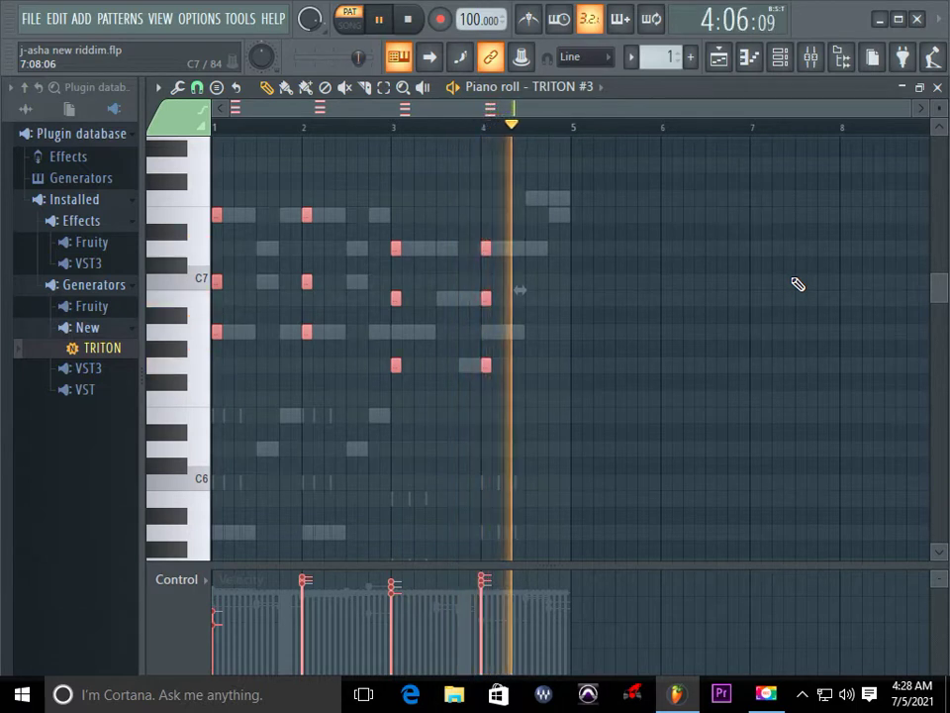
key("ctrl+Down")
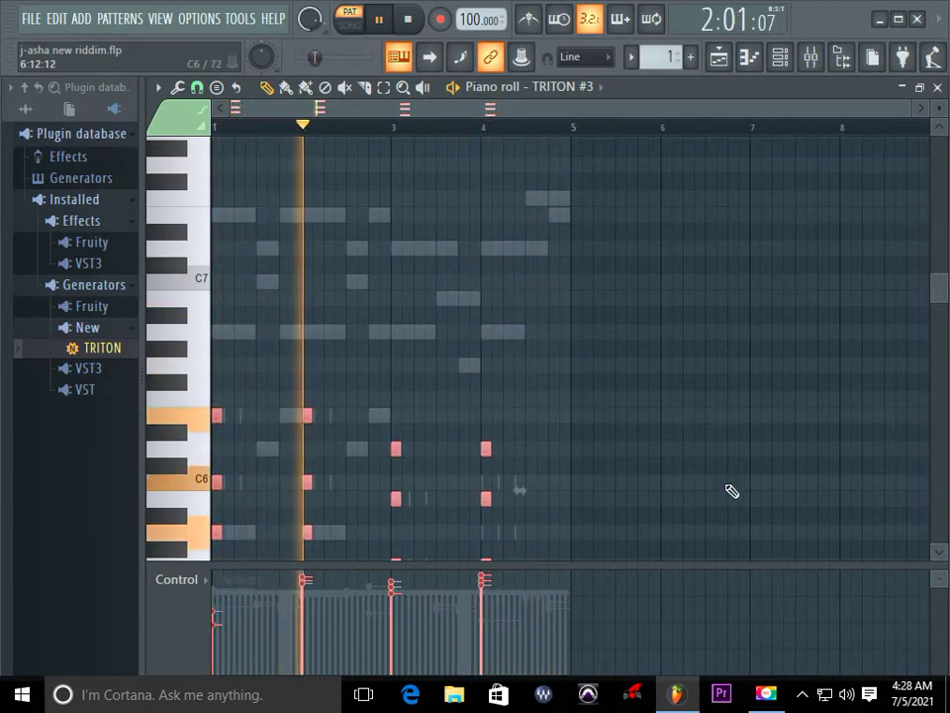
scroll(730, 485, "down", 5)
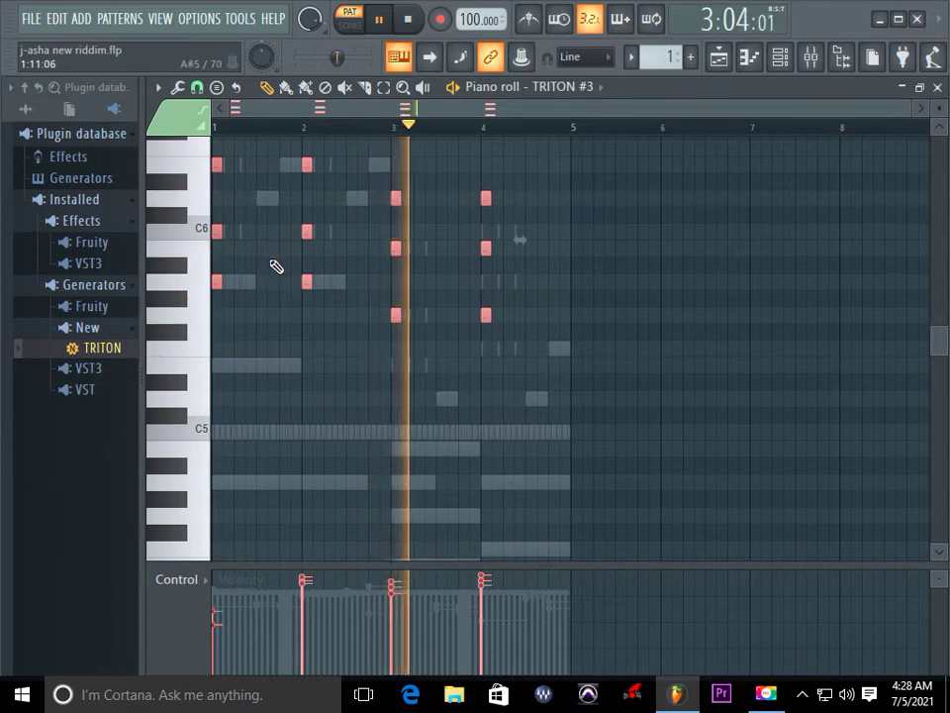
Step: Audition the D6 and B5 keys on the TRITON #3 piano roll keyboard
left_click(196, 205)
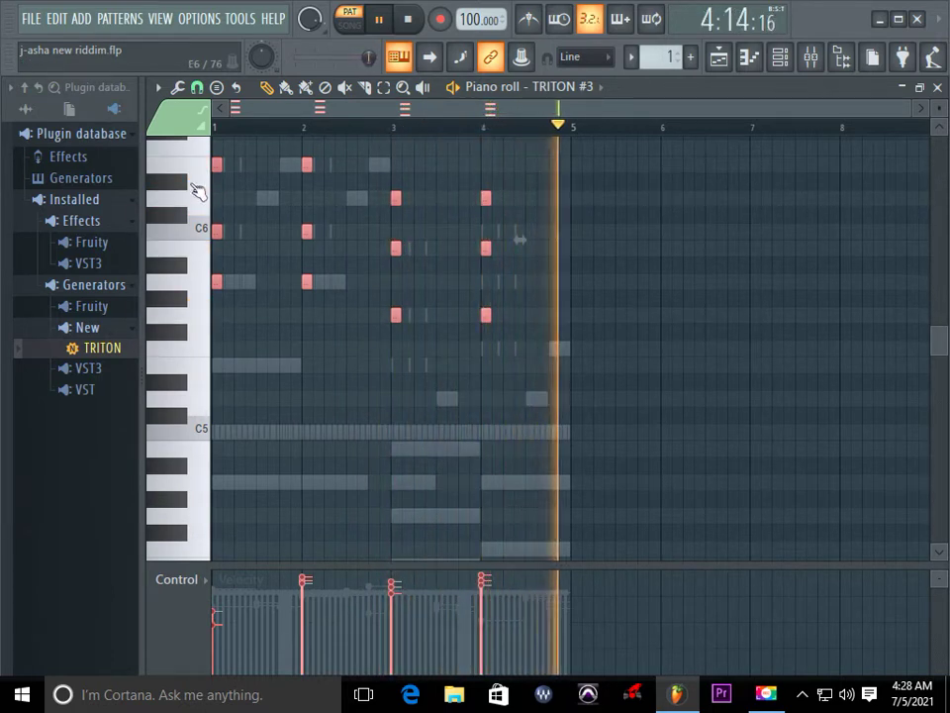
left_click(197, 204)
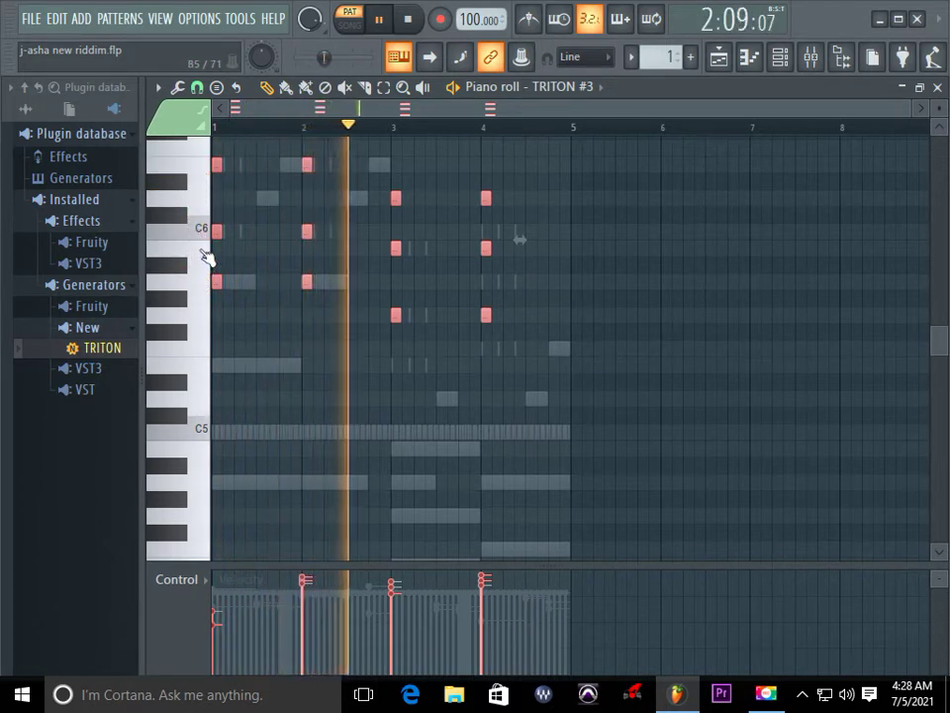
left_click(206, 250)
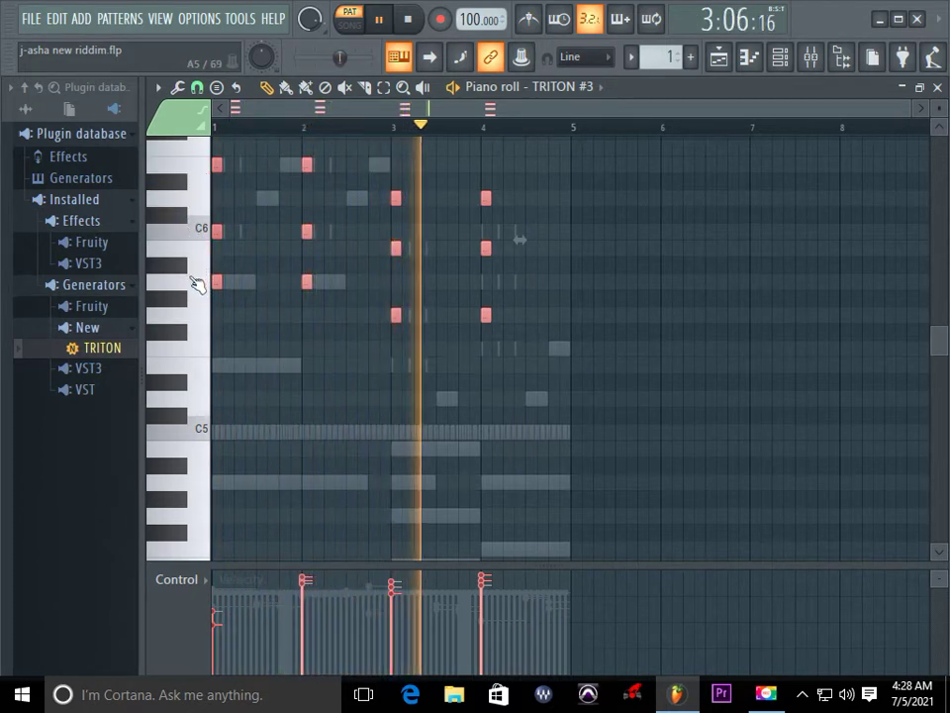
left_click(204, 200)
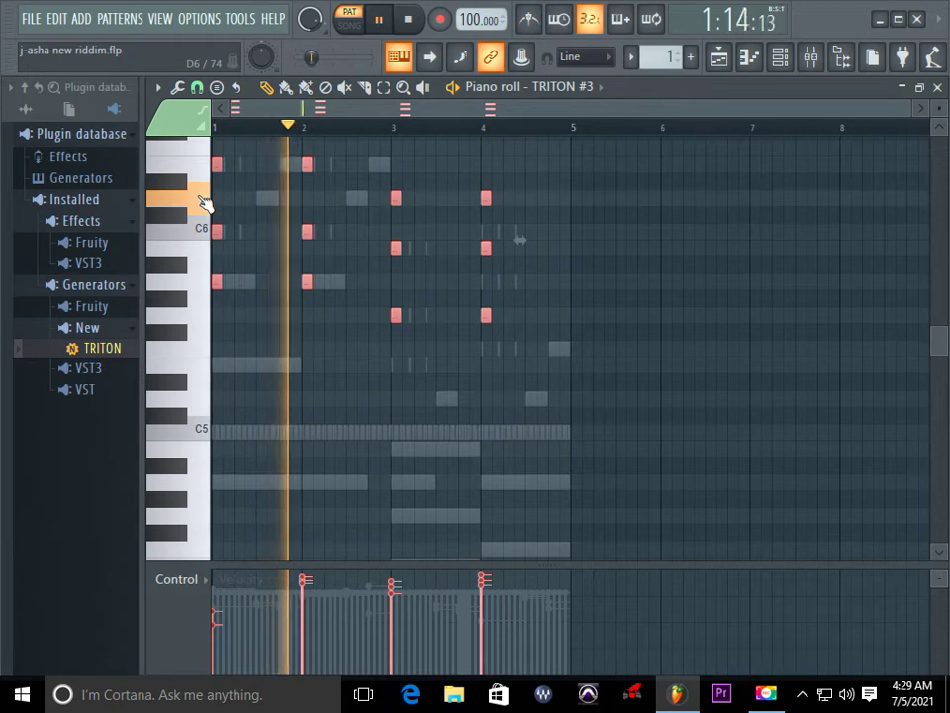
Step: Add two-step D6 notes at step 9 and two-step E6 notes at step 11 in bars 1 and 2
left_click(257, 199)
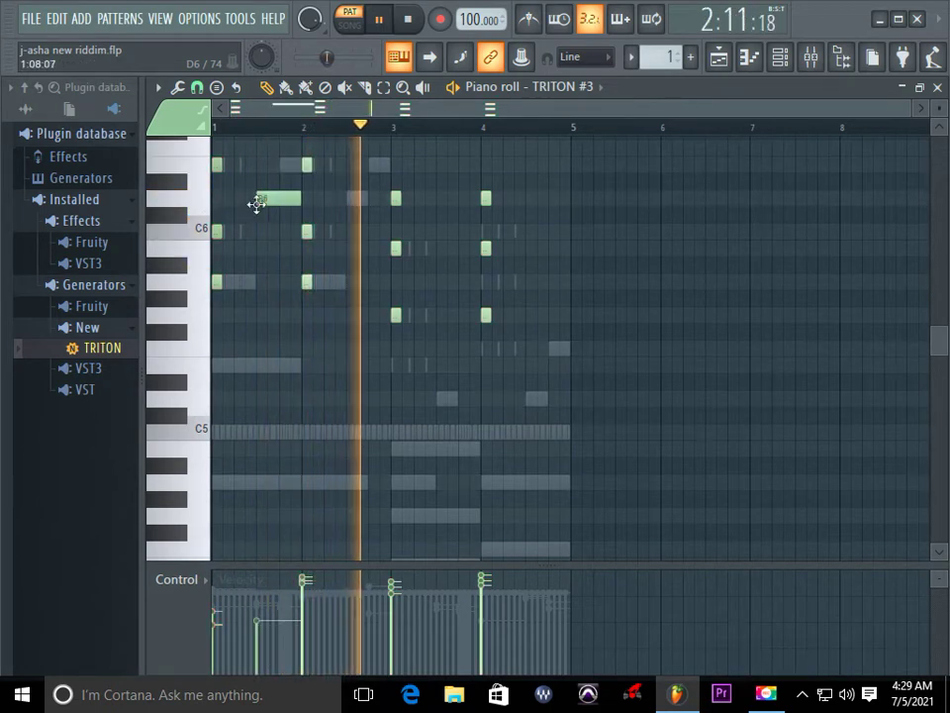
right_click(256, 203)
left_click(261, 199)
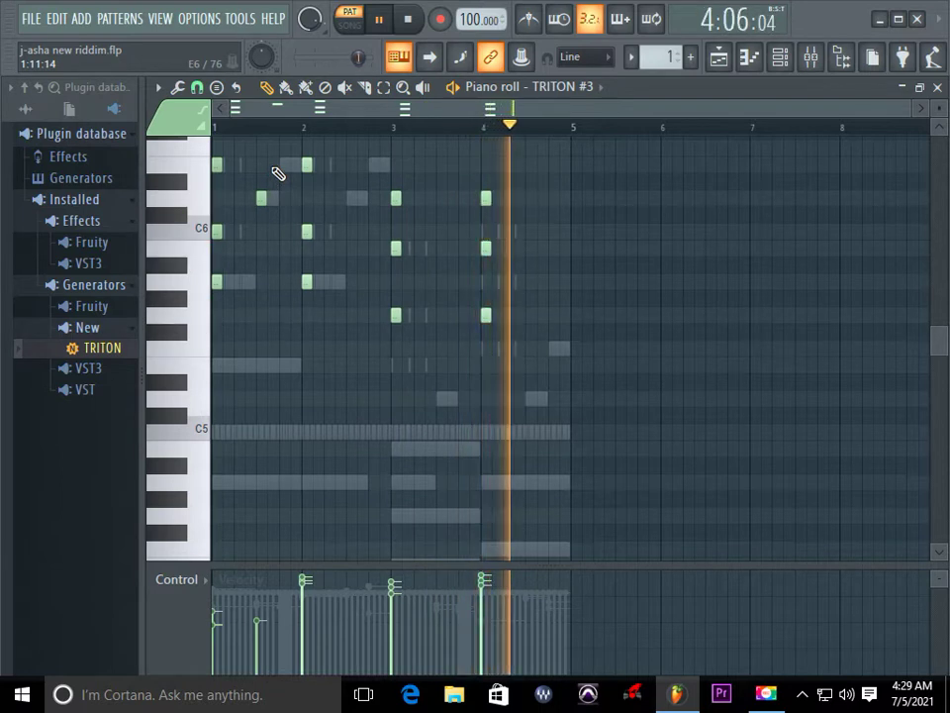
left_click(270, 165)
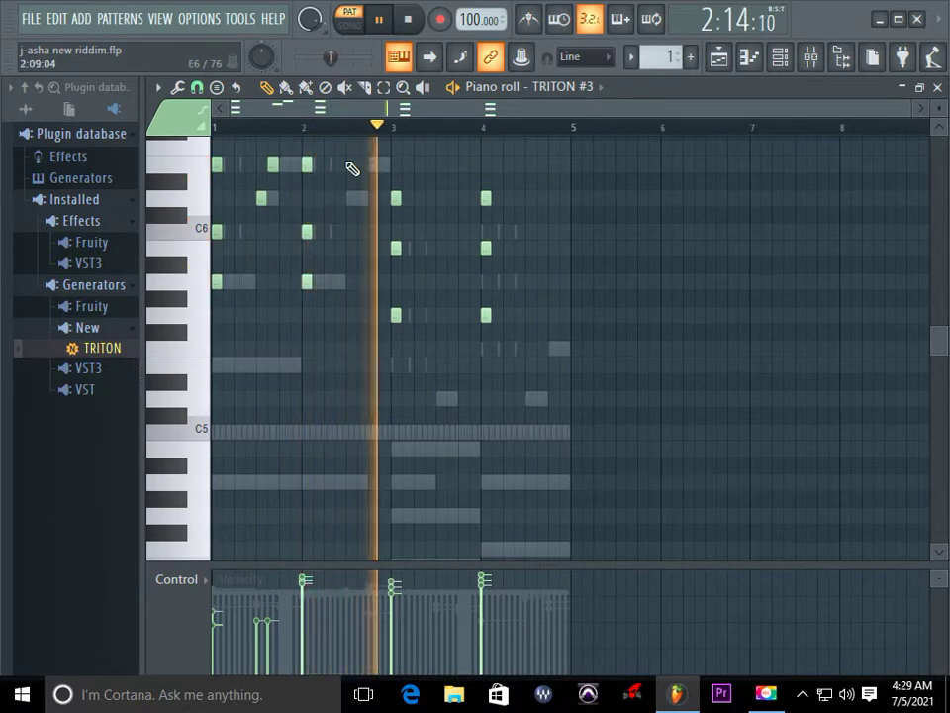
left_click(348, 199)
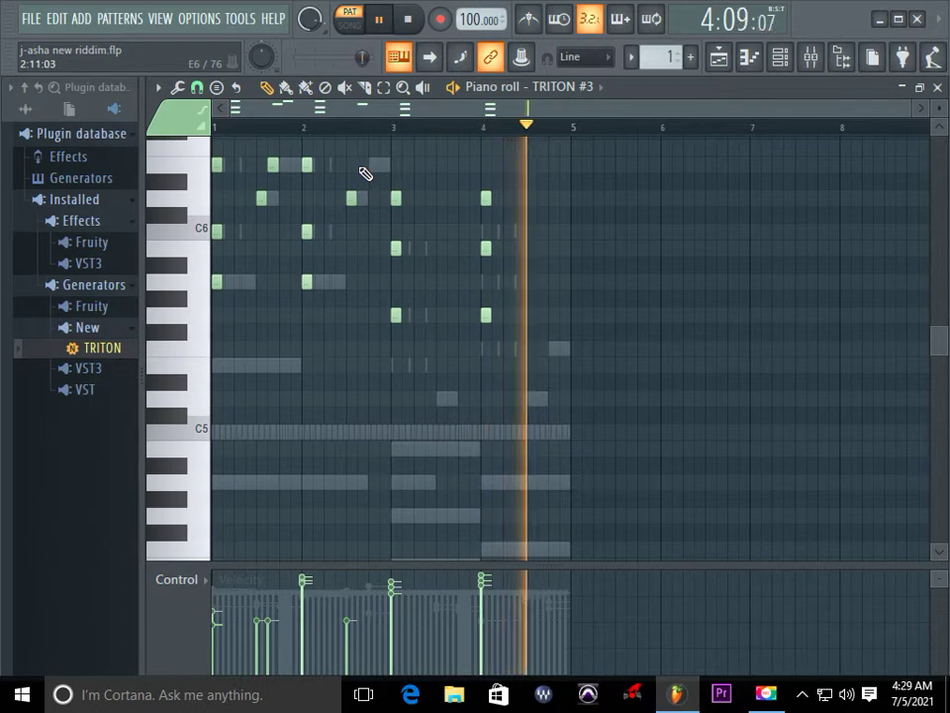
left_click(362, 164)
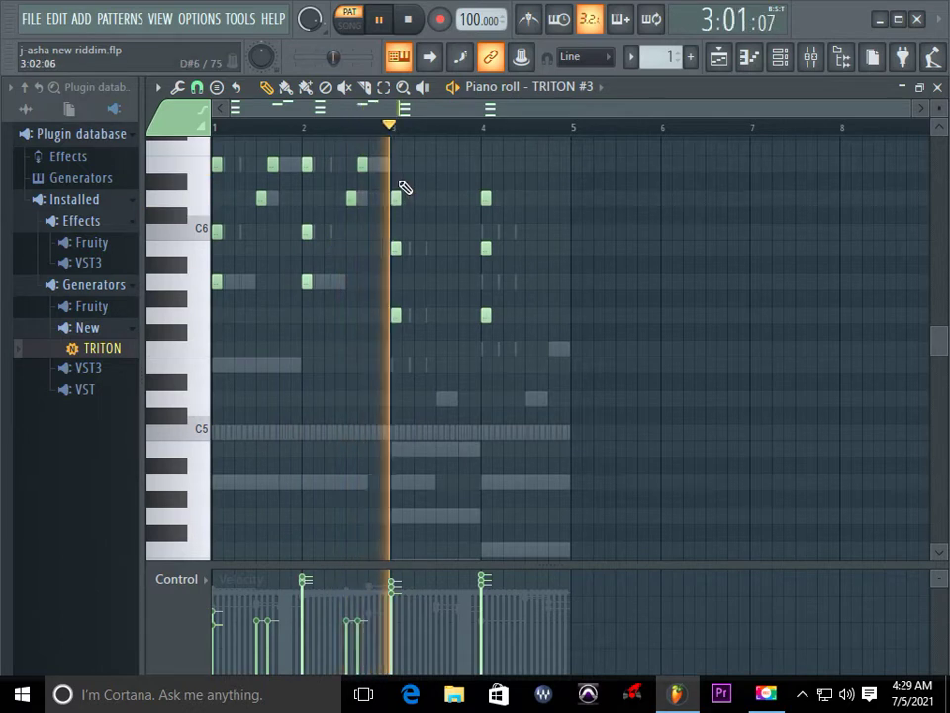
Step: Add a four-step B5 note at step 9 of bar 3 and a two-step A5 note at step 13
left_click(439, 247)
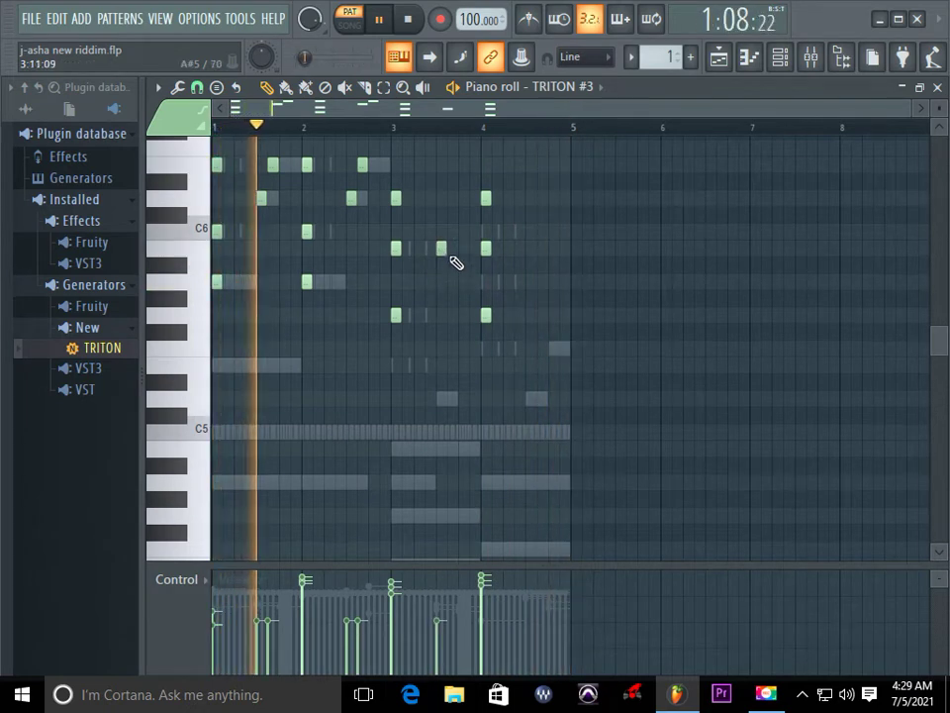
left_click_drag(446, 249, 459, 248)
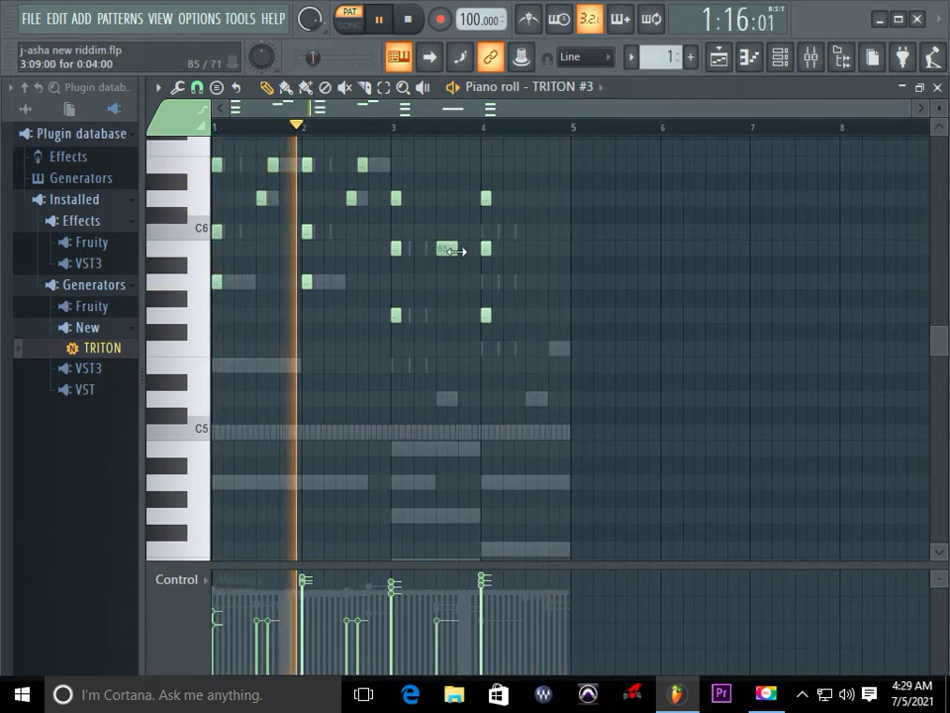
left_click(349, 198)
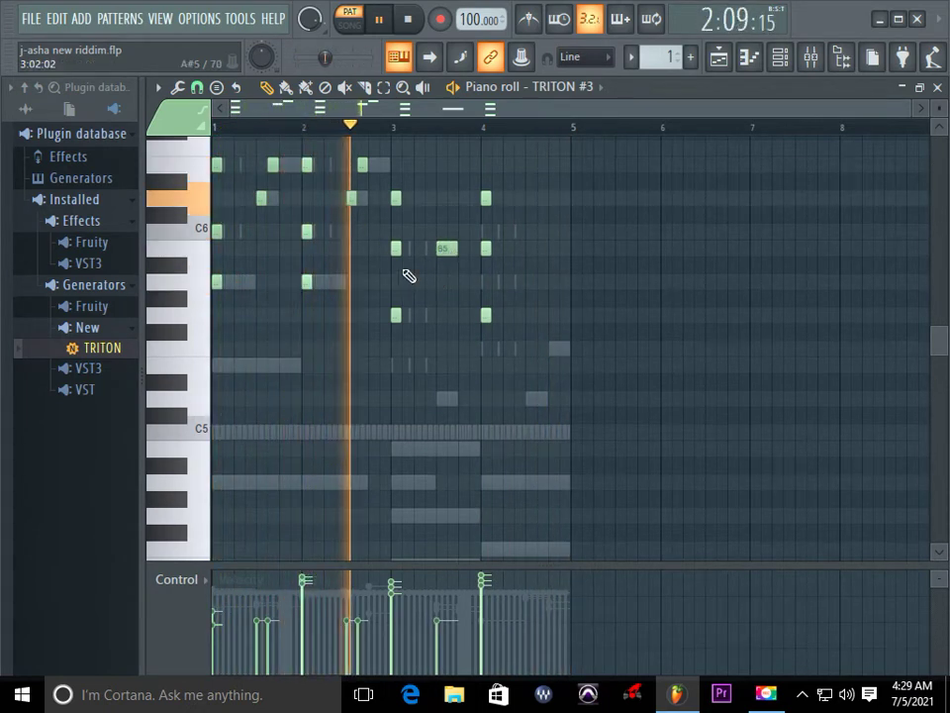
left_click(461, 282)
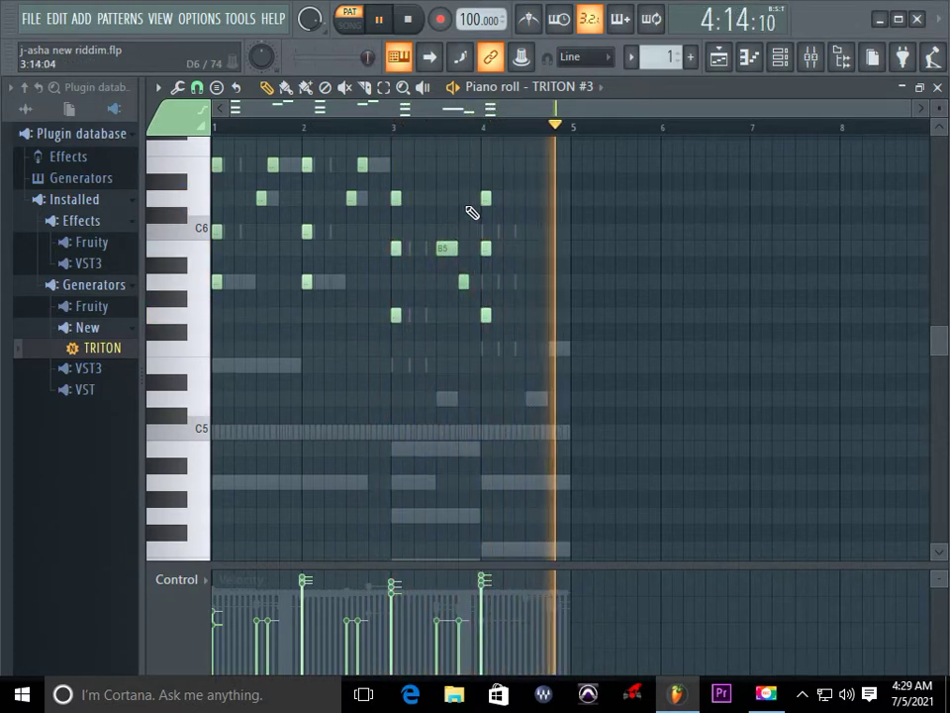
scroll(711, 375, "up", 1)
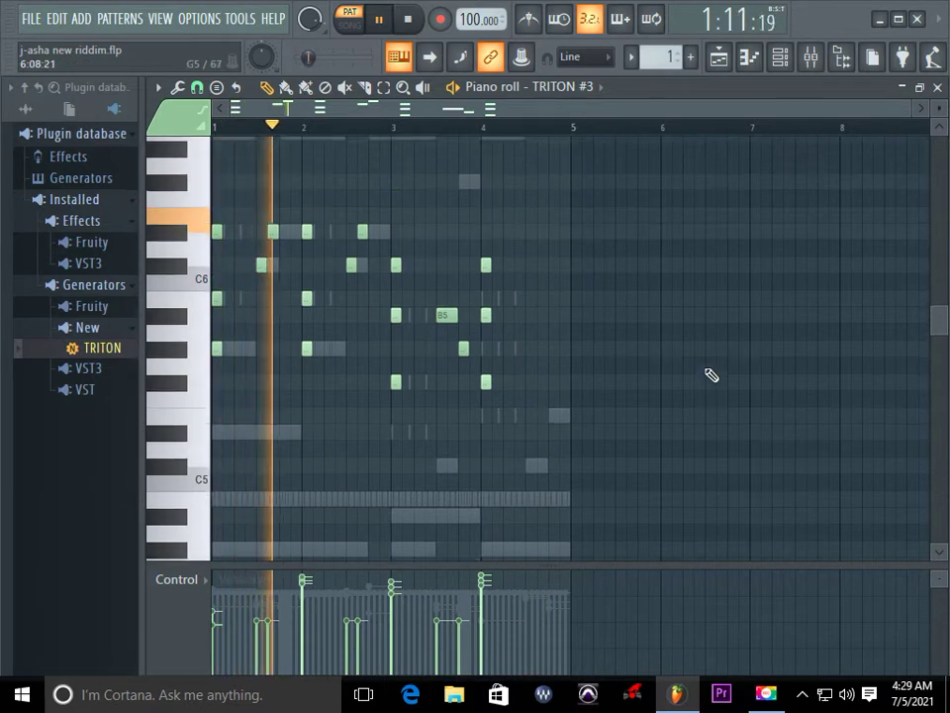
Step: Add two-step A5 and G5 notes at steps 9 and 11 of bar 4 and a four-step F5 at step 13, then close the piano roll
scroll(710, 375, "up", 2)
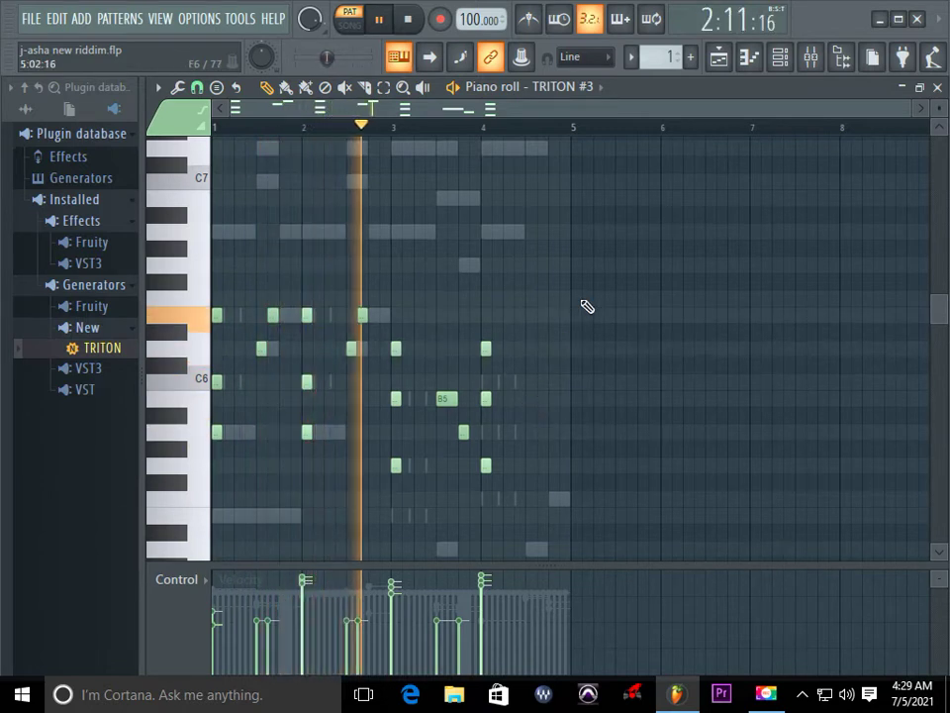
scroll(827, 431, "down", 3)
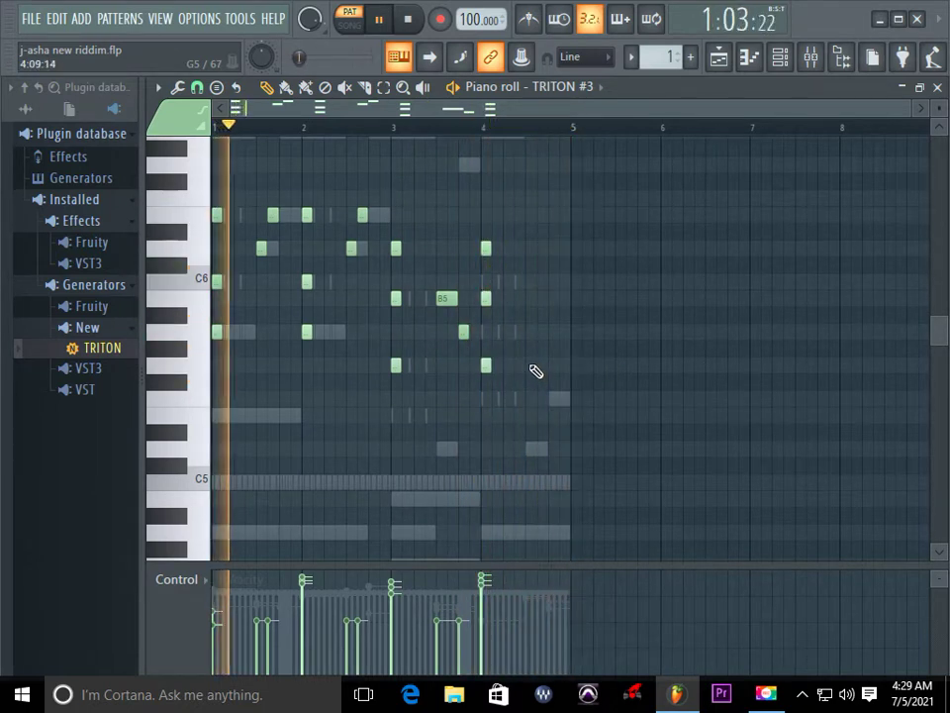
left_click(531, 366)
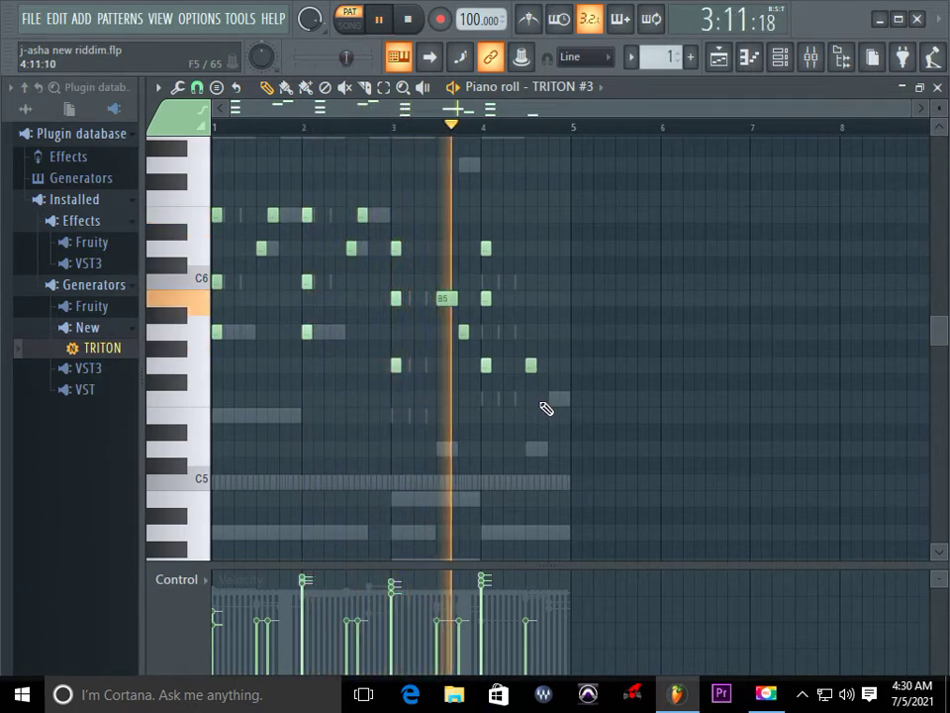
left_click(541, 398)
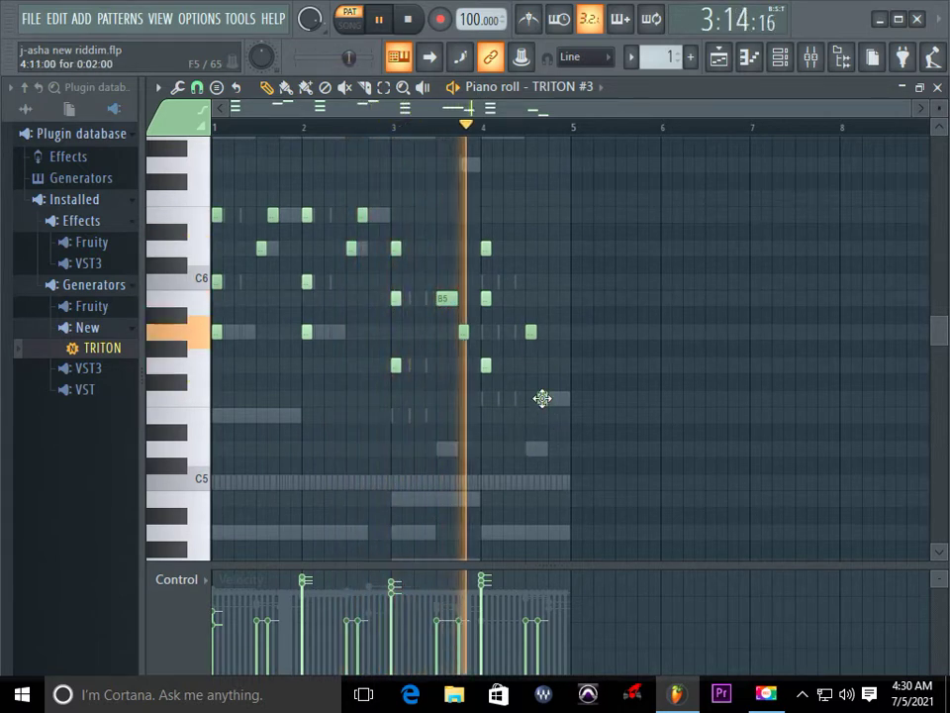
left_click_drag(544, 397, 546, 362)
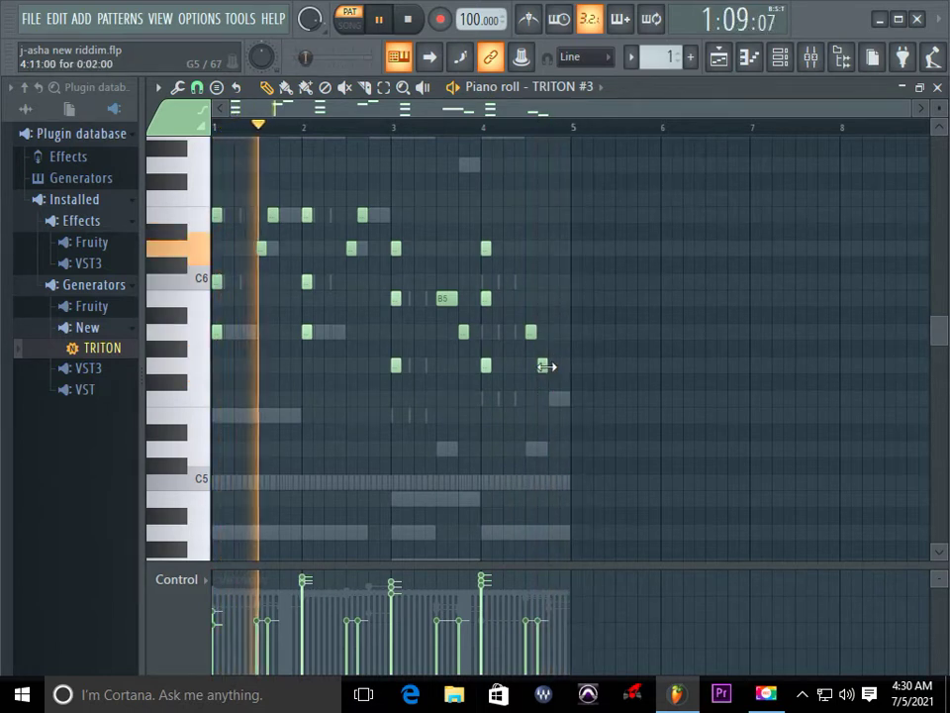
left_click(552, 398)
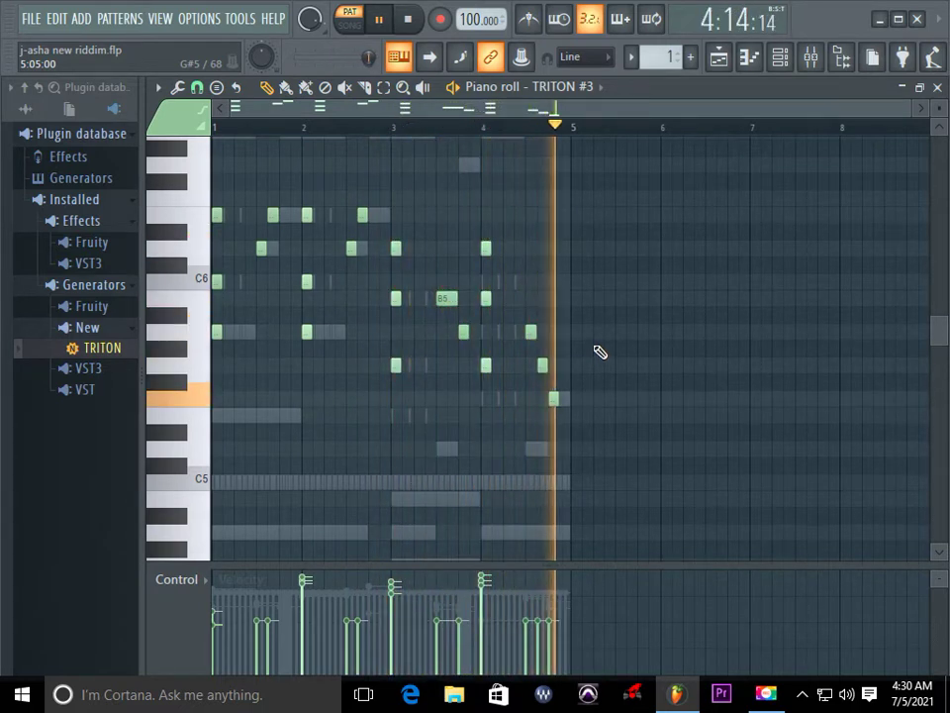
left_click_drag(567, 399, 576, 399)
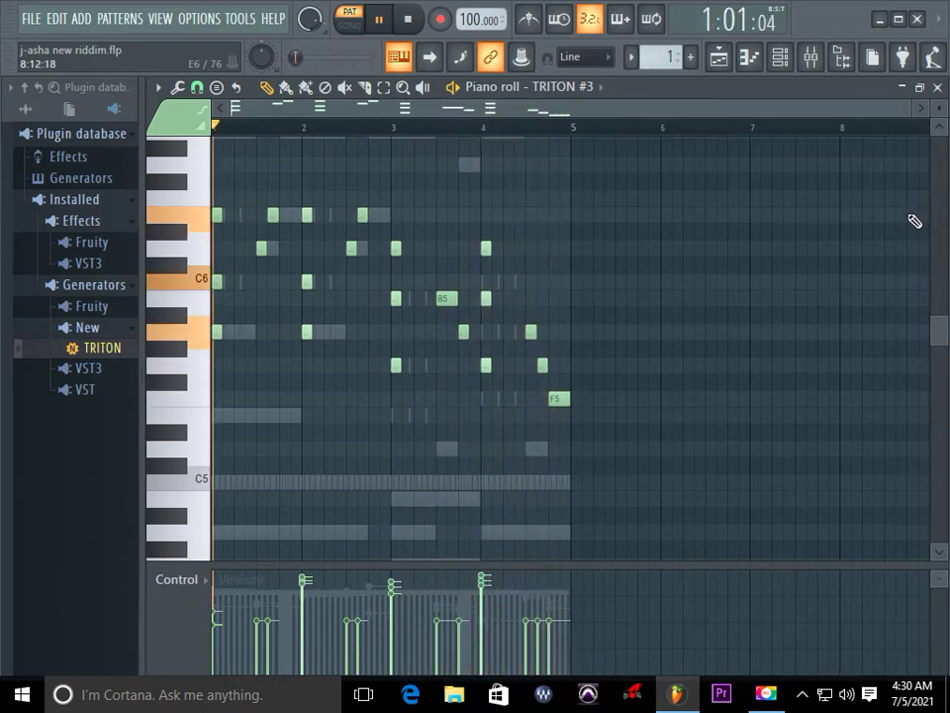
left_click(937, 87)
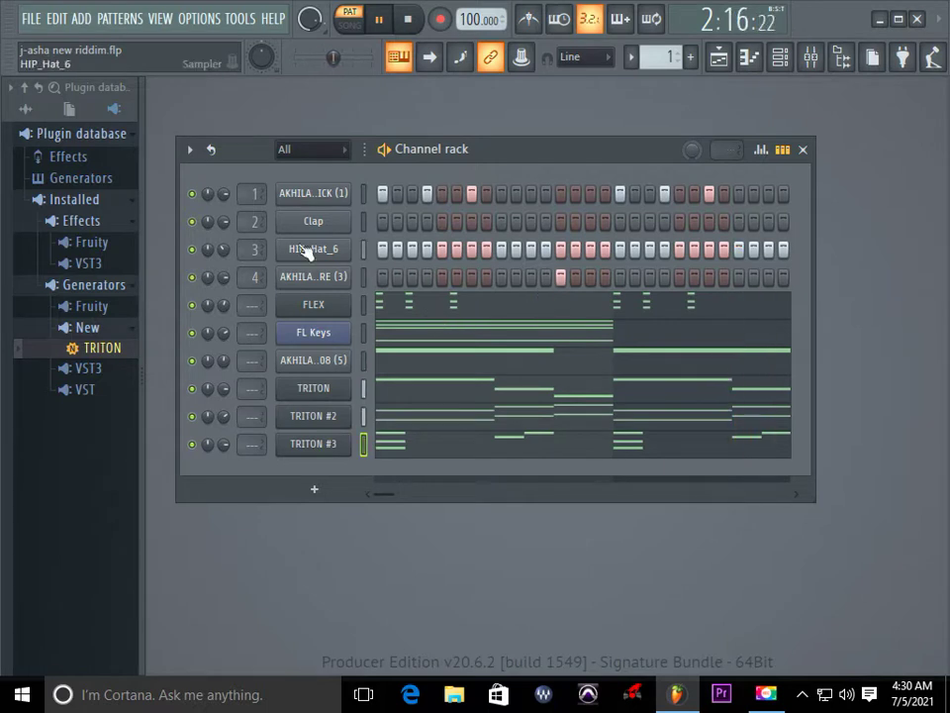
Step: Browse the SNAPS folder of the AKHILA VOL.1 sample pack and audition AKHILA BEATS SNAP (1)
left_click(43, 112)
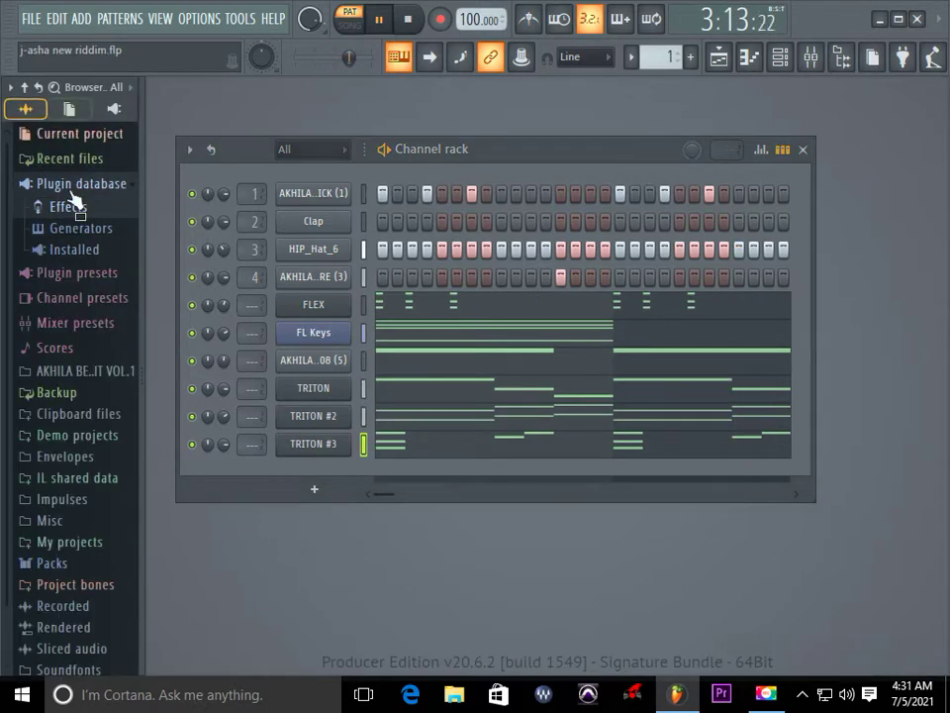
scroll(121, 440, "down", 2)
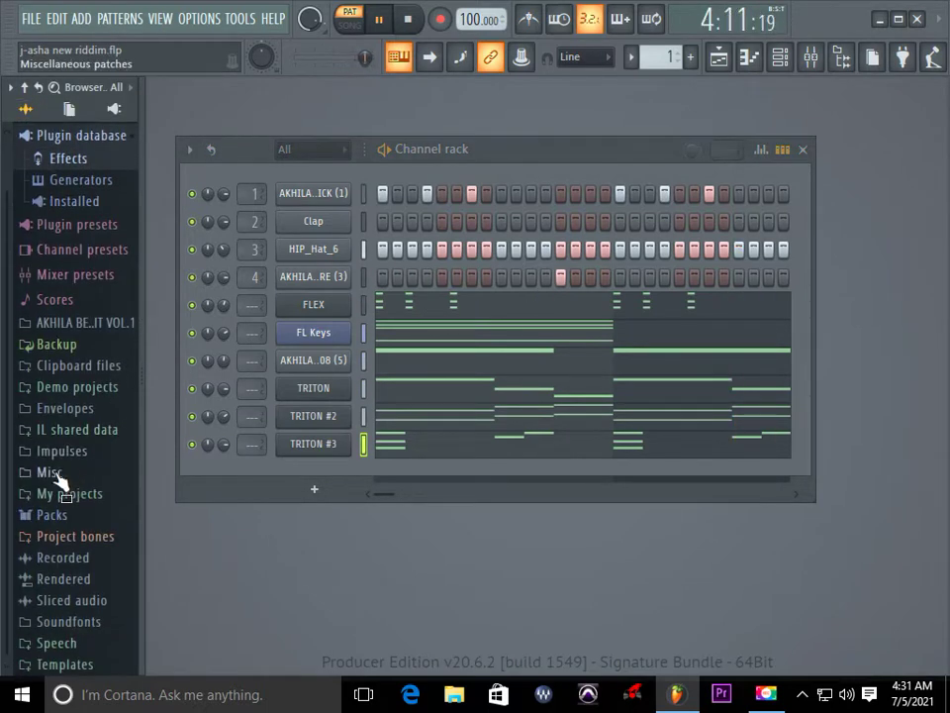
left_click(87, 325)
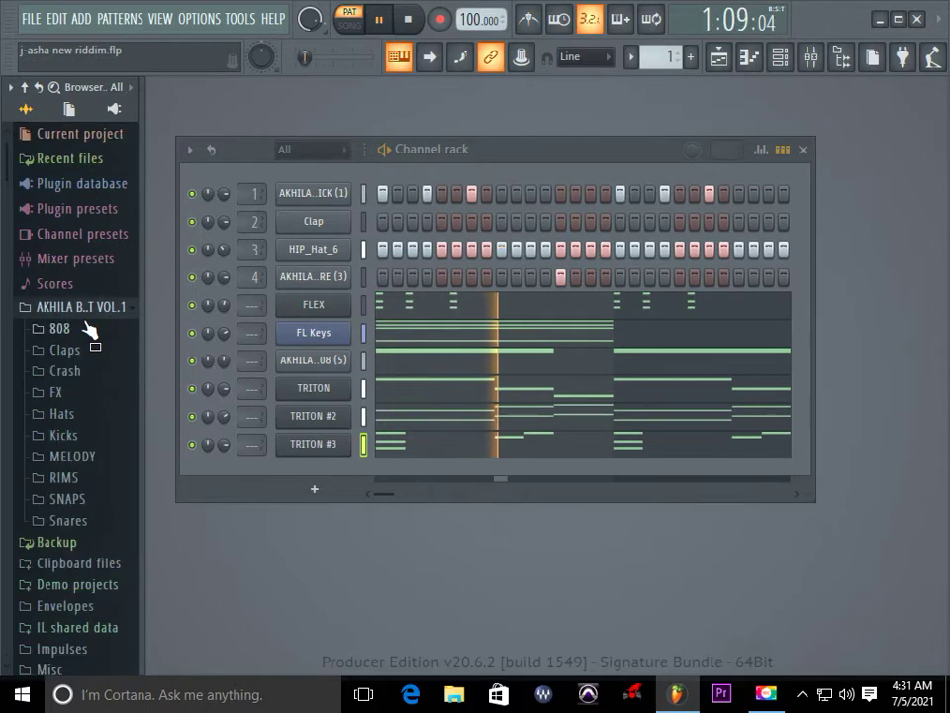
left_click(67, 500)
scroll(79, 485, "down", 5)
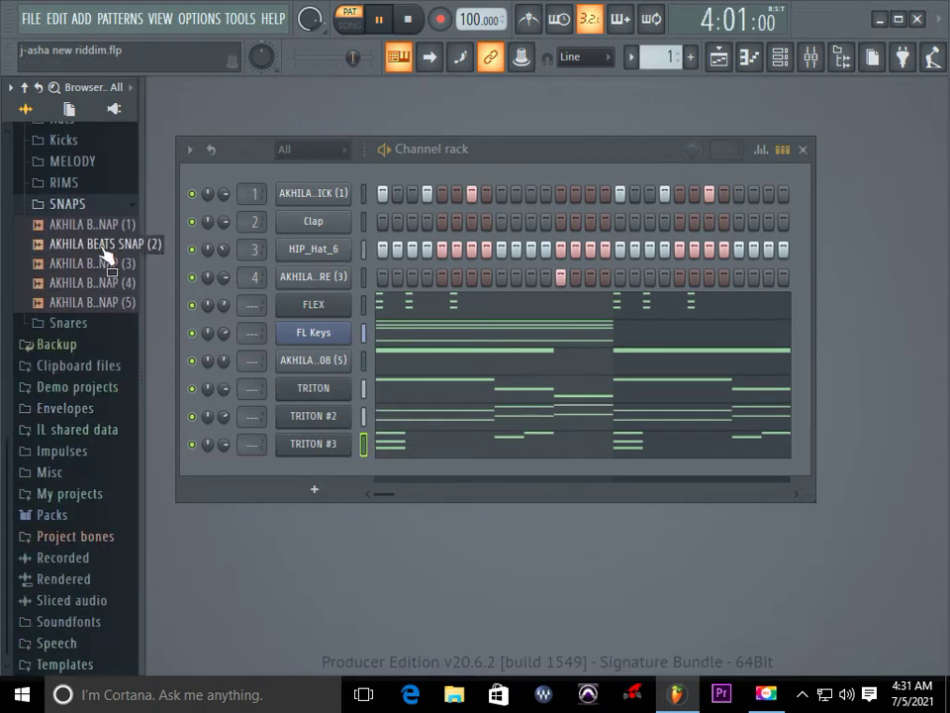
left_click(104, 224)
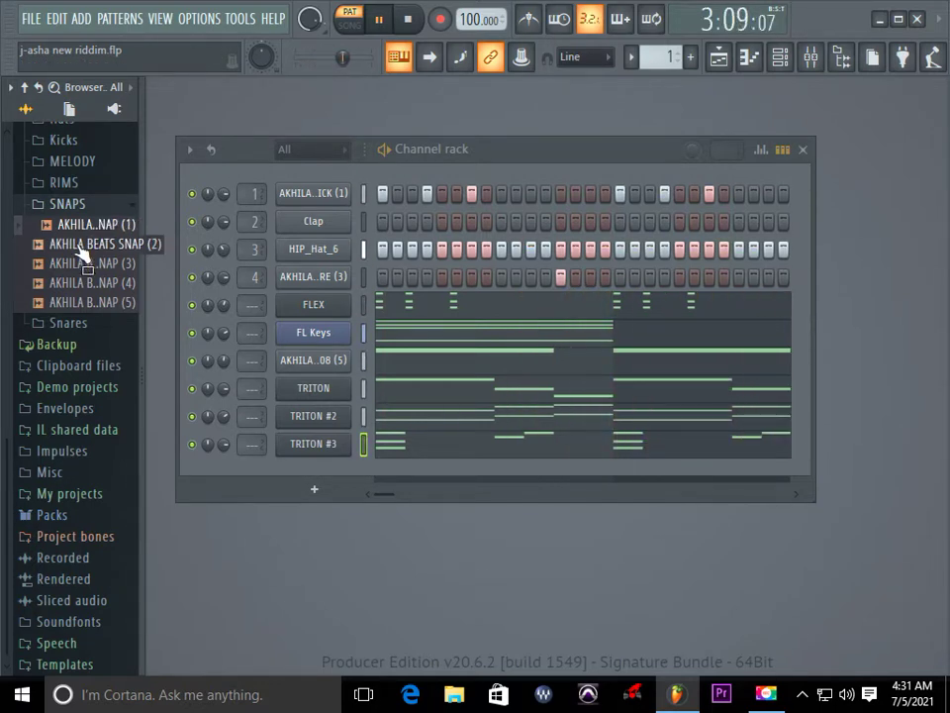
scroll(79, 254, "up", 3)
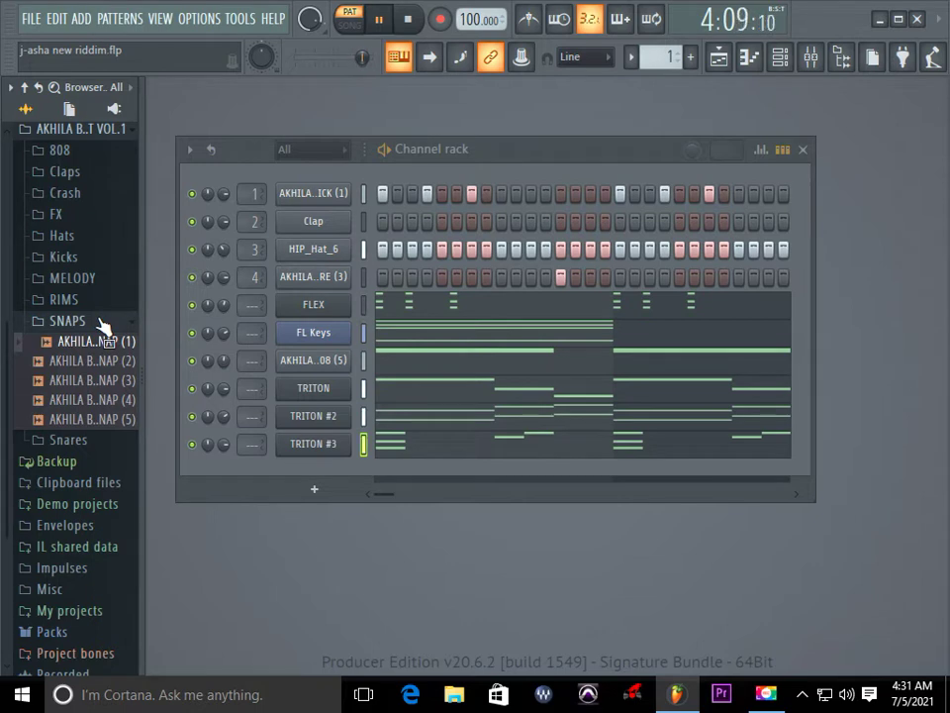
Step: Audition AKHILA BEATS KICK (3), (4) and (5) from the Kicks folder, and collapse the Kicks and SNAPS folders
left_click(88, 258)
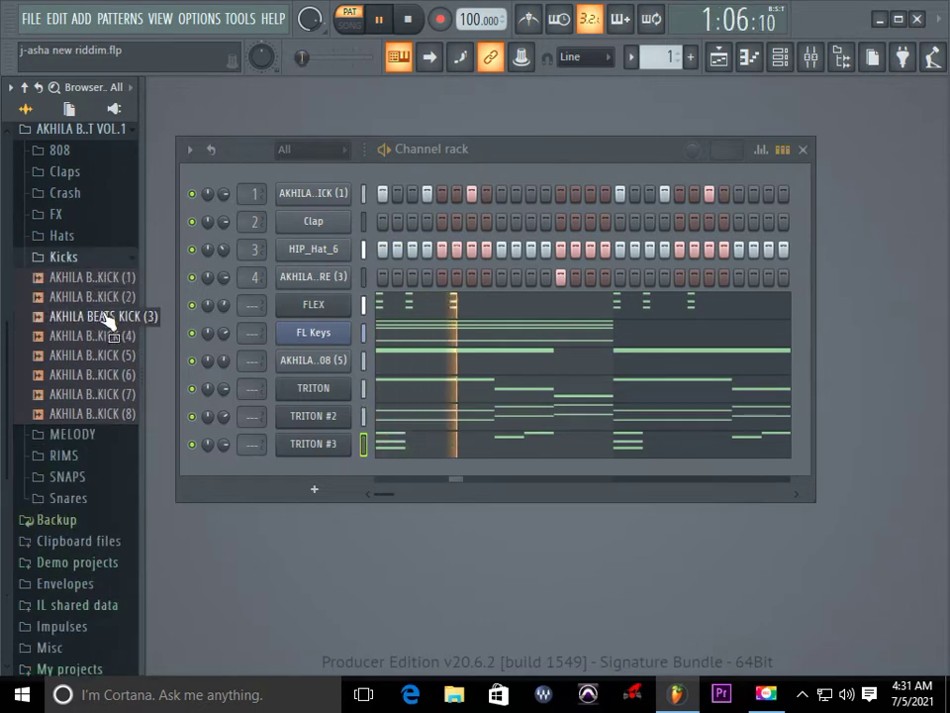
left_click(104, 316)
left_click(104, 335)
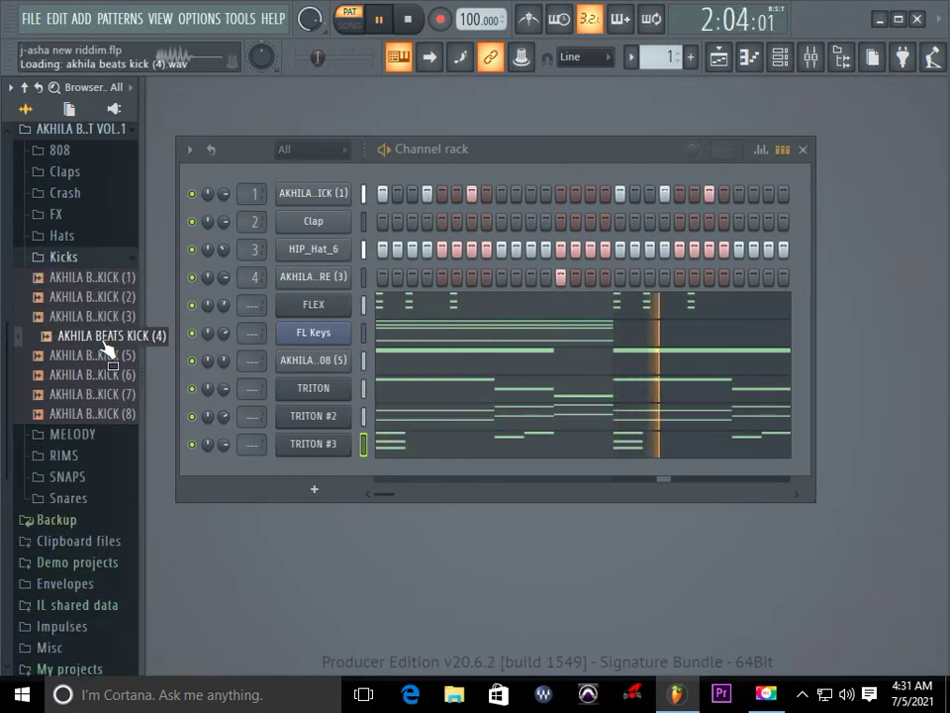
left_click(104, 355)
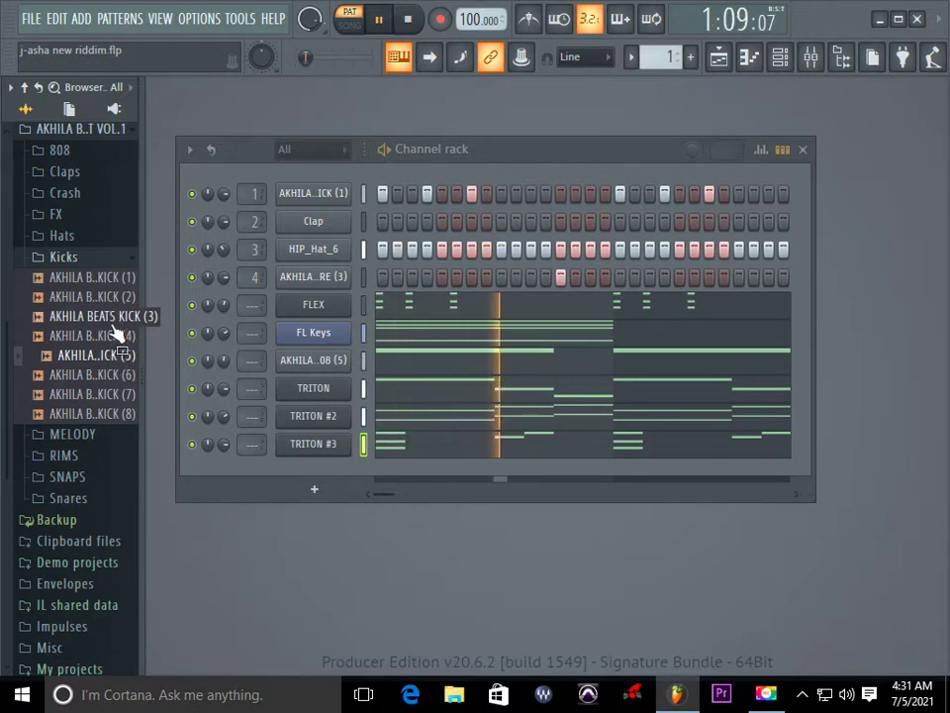
left_click(86, 256)
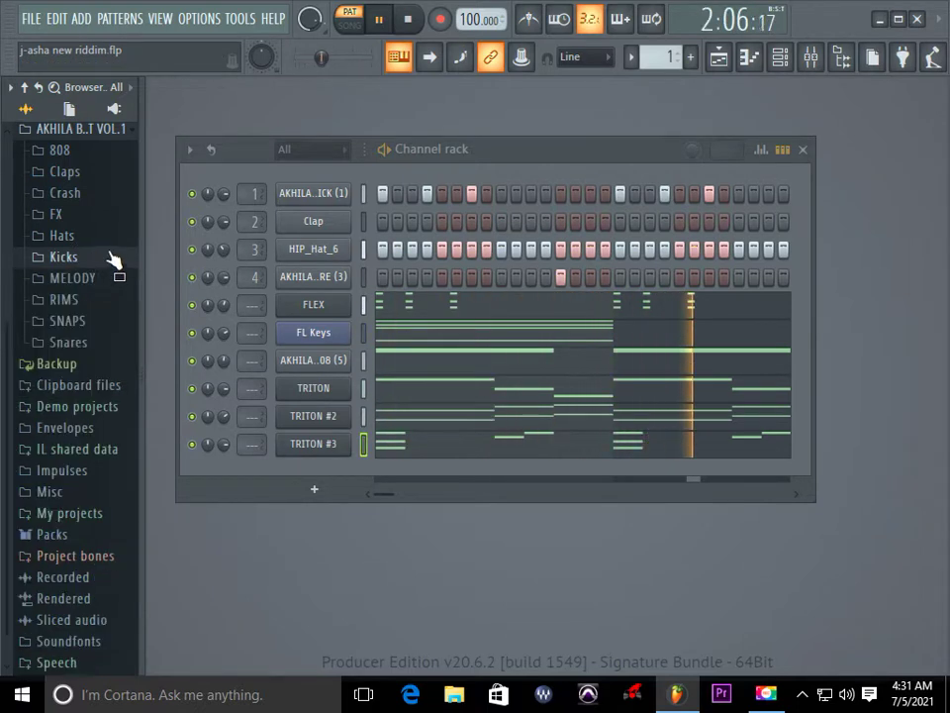
left_click(91, 325)
left_click(91, 325)
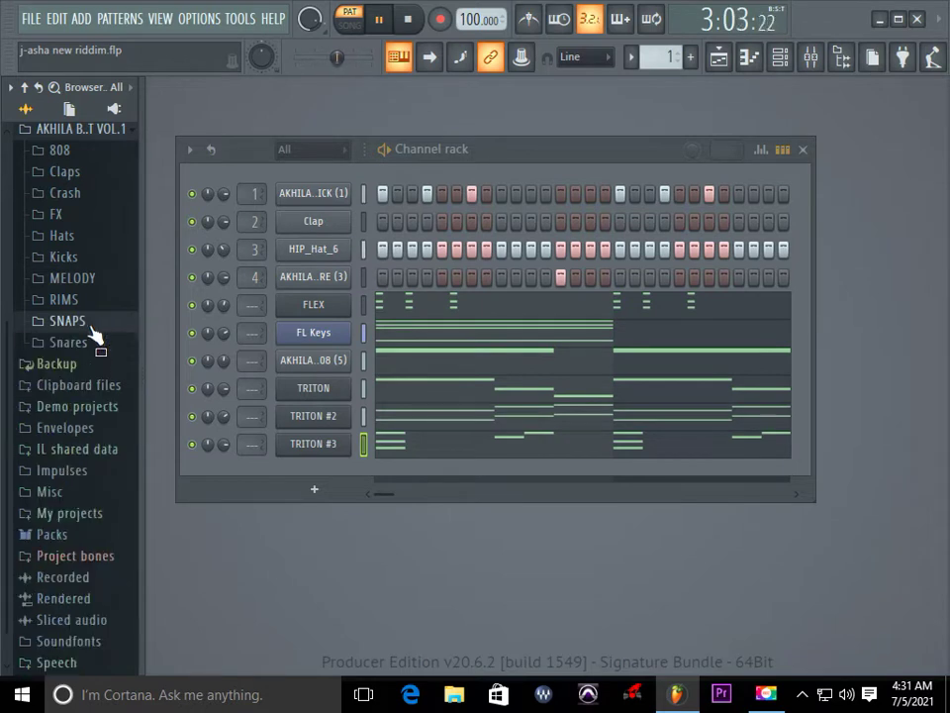
Step: Load AKHILA BEATS SNARE (1) as a new channel with hits at steps 14 and 16 of bar 1
left_click(90, 346)
left_click(99, 365)
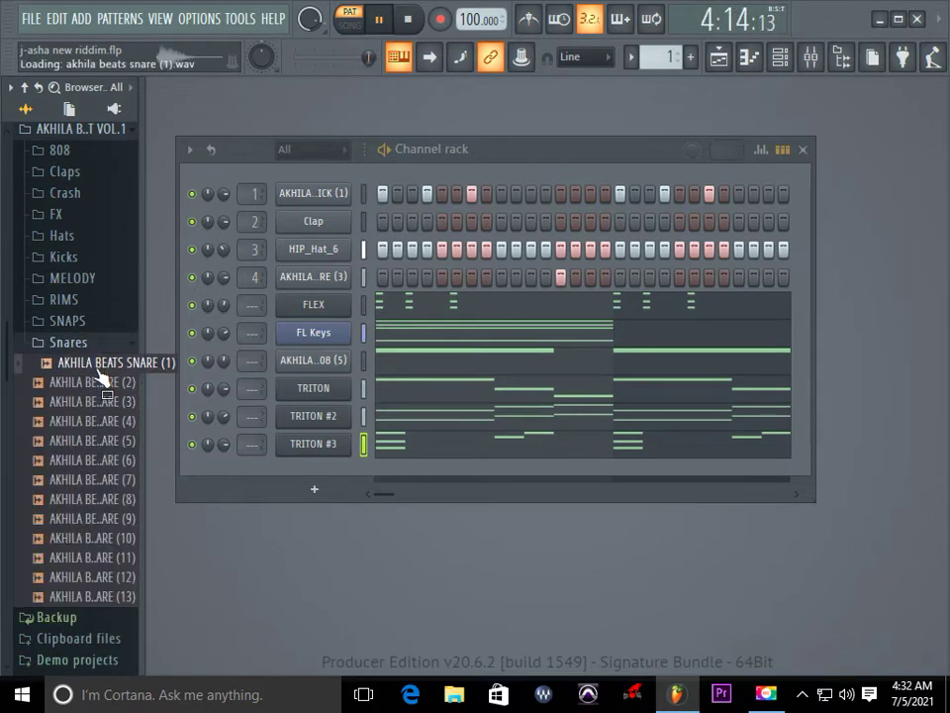
left_click_drag(102, 376, 327, 451)
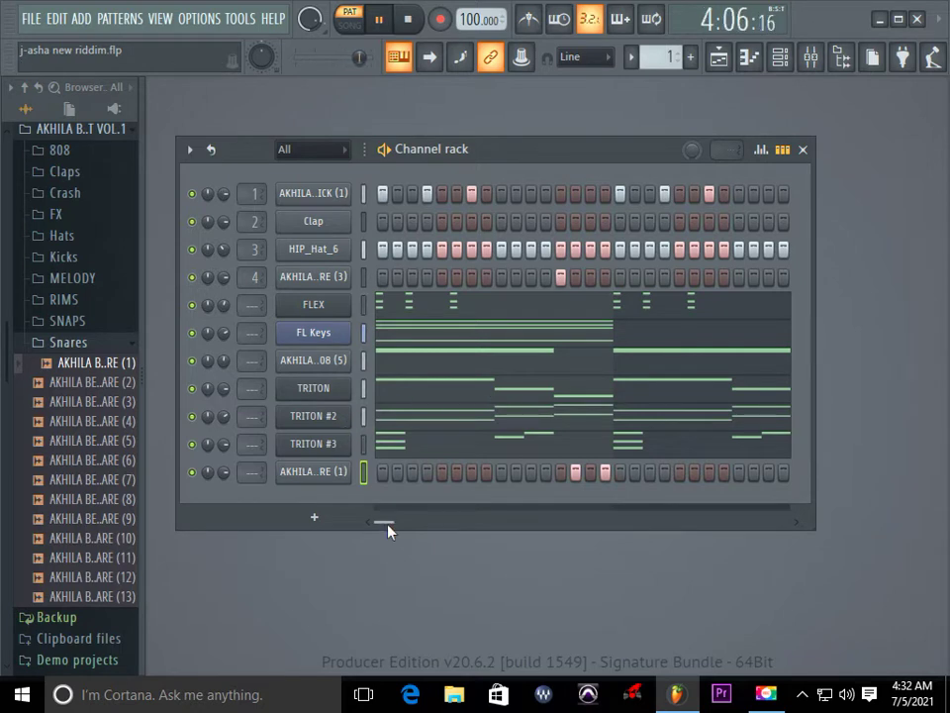
Step: Add hits at steps 13, 14 and 16 of bar 2 on the new AKHILA BEATS SNARE (1) channel
scroll(390, 523, "left", 3)
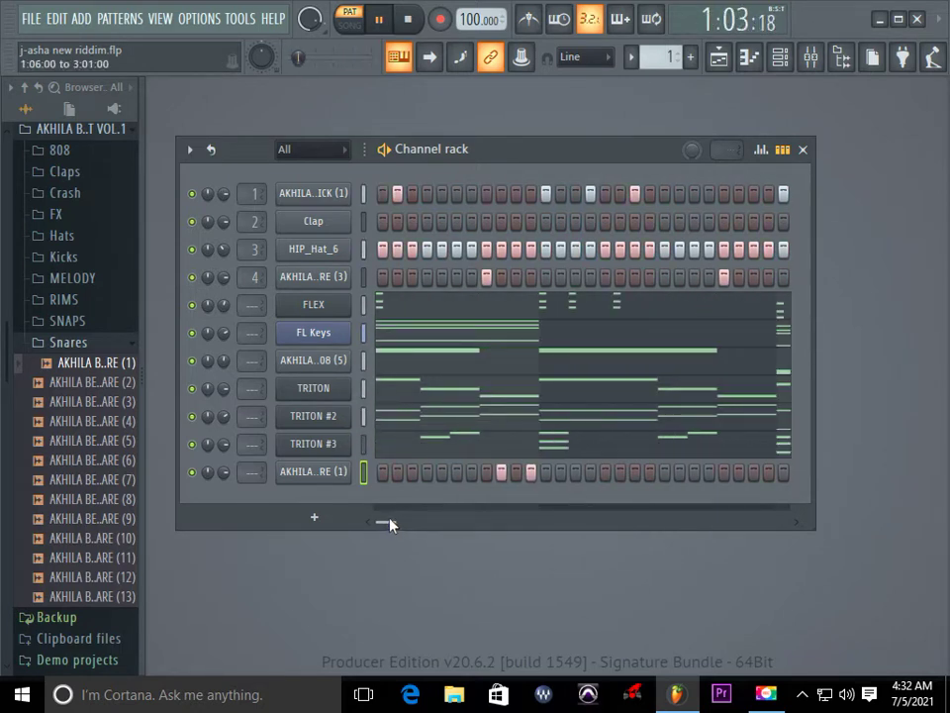
scroll(388, 522, "left", 1)
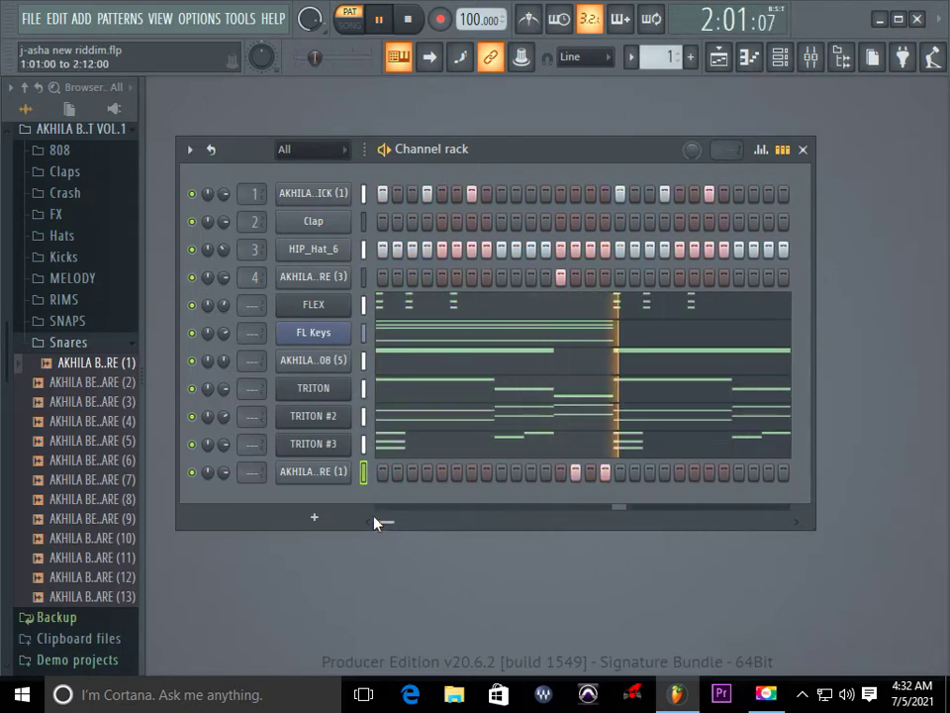
left_click_drag(375, 520, 393, 525)
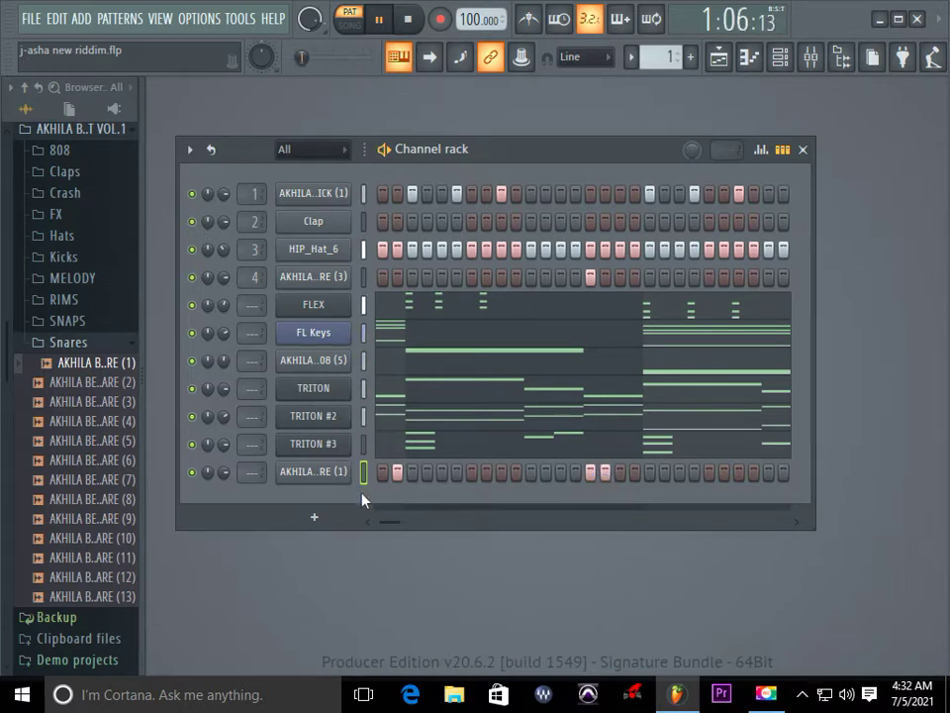
mouse_move(388, 527)
left_mouse_down()
mouse_move(380, 524)
mouse_move(390, 520)
left_mouse_up()
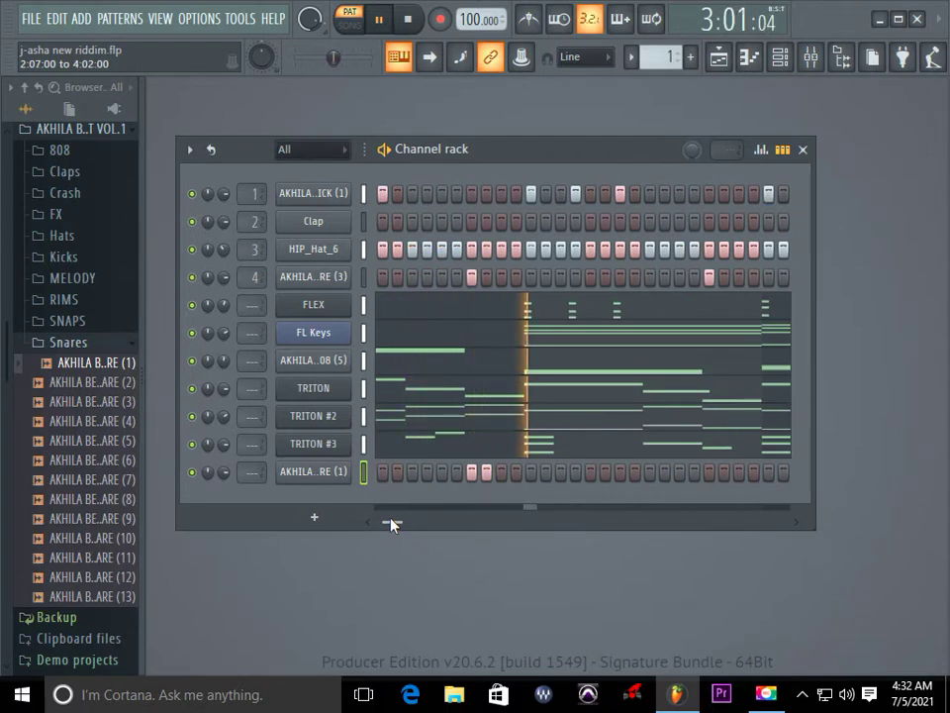
left_click(516, 471)
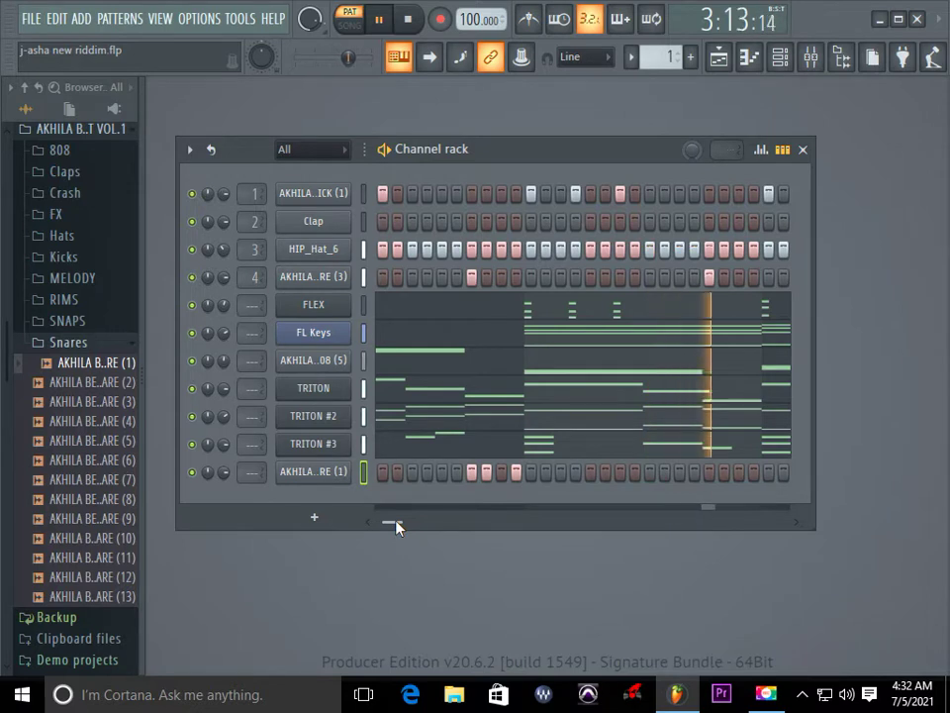
Step: Try the new snare's bar 2 hits at steps 14, 15 and 16 and replay the pattern
left_click(472, 474)
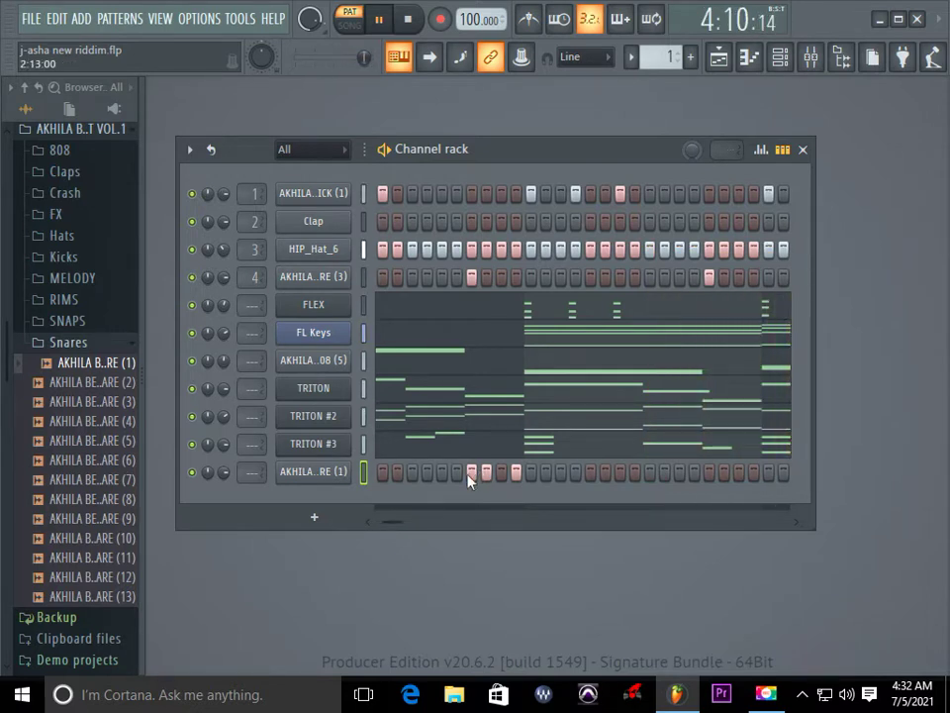
left_click(502, 473)
left_click(516, 473)
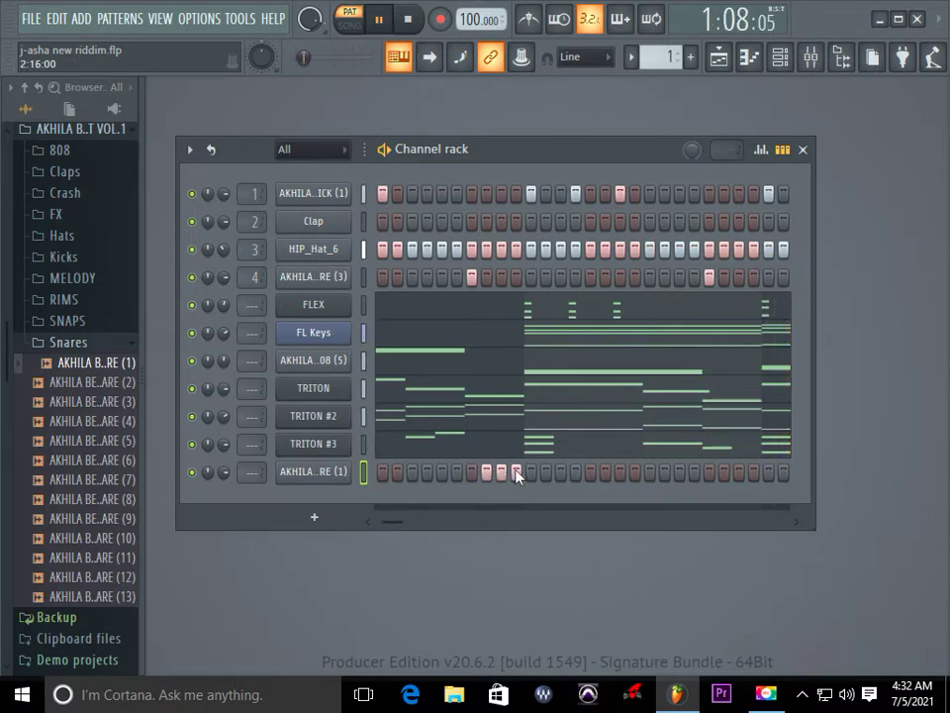
left_click(532, 474)
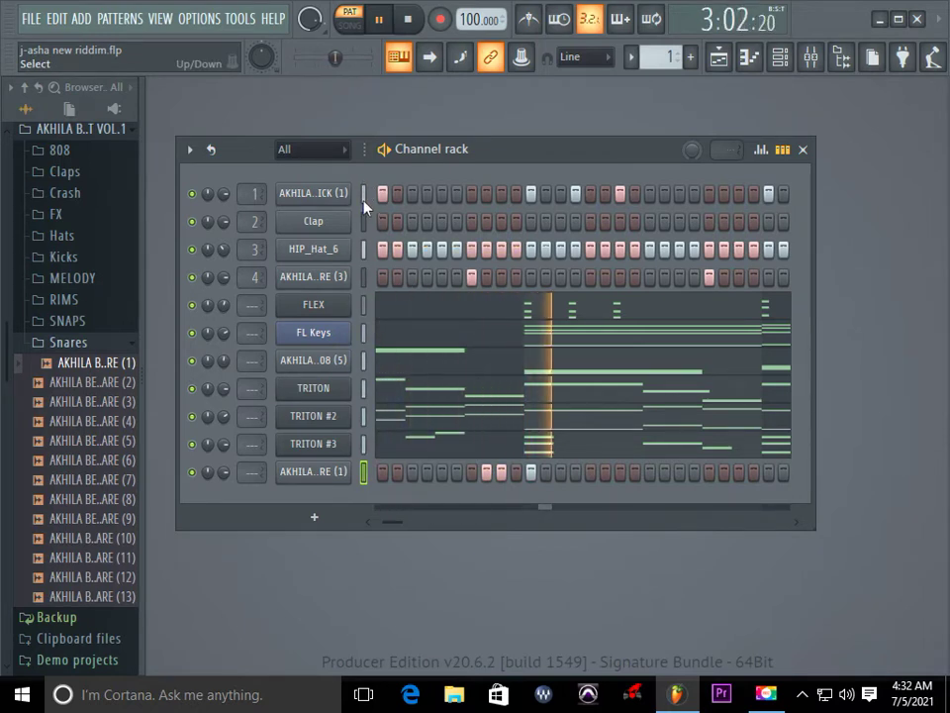
left_click(516, 473)
left_click(382, 20)
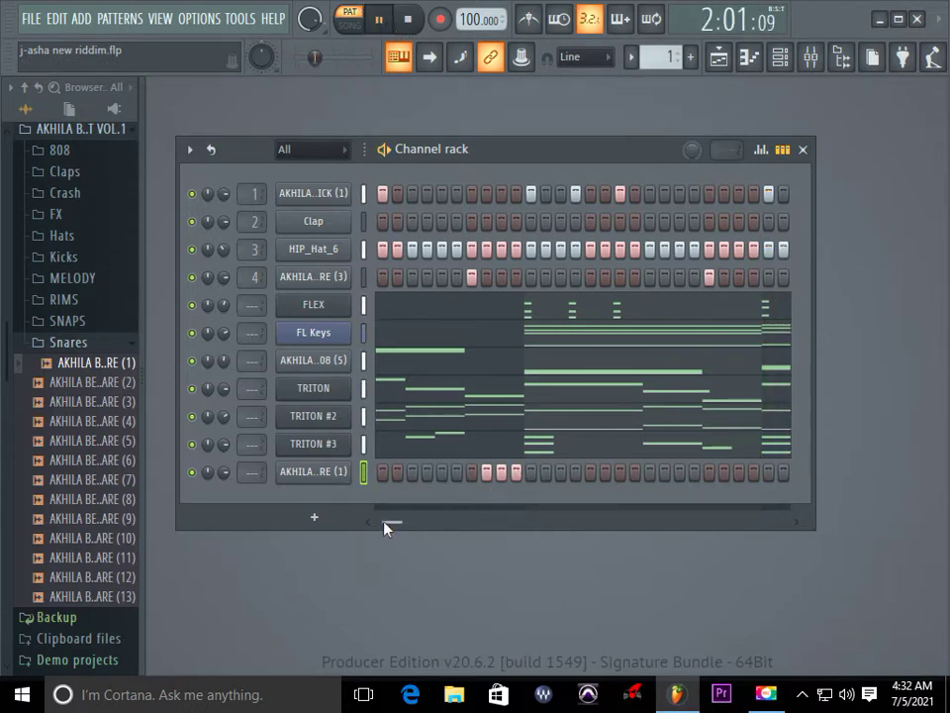
mouse_move(379, 520)
left_mouse_down()
mouse_move(410, 514)
mouse_move(388, 513)
left_mouse_up()
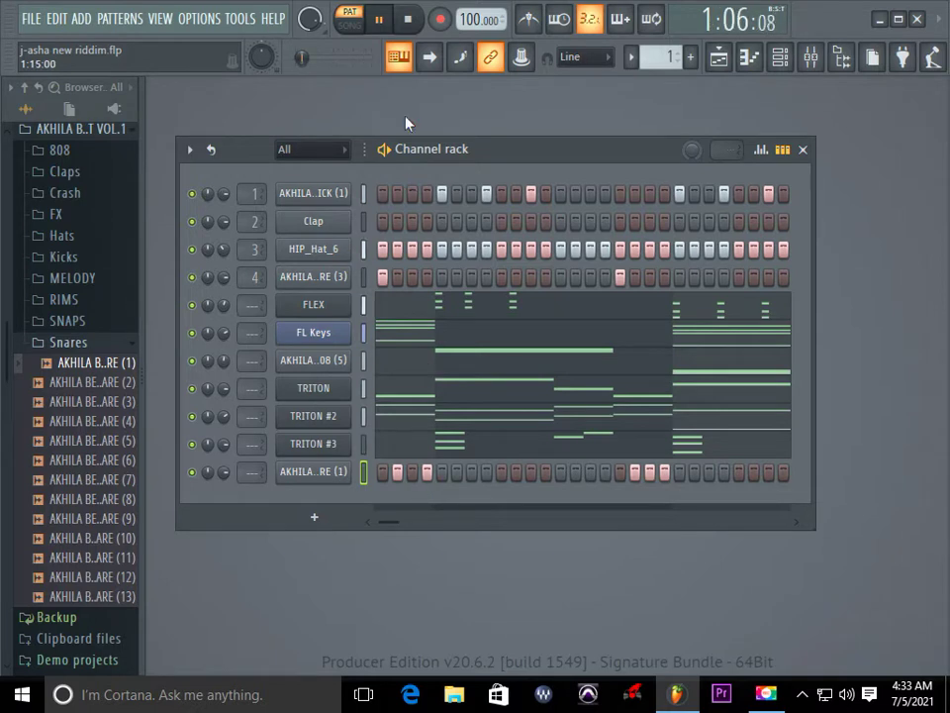
left_click(408, 18)
left_click(379, 19)
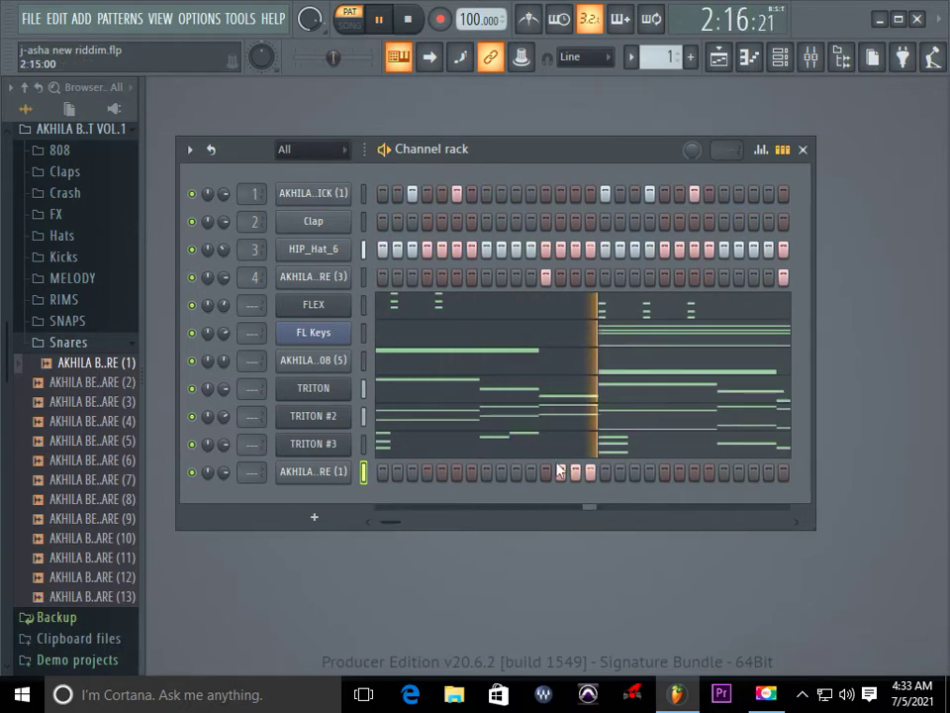
Step: Rearrange the new snare's bar 2 hits to steps 11, 13, 14 and 16 and restart playback
left_click(516, 471)
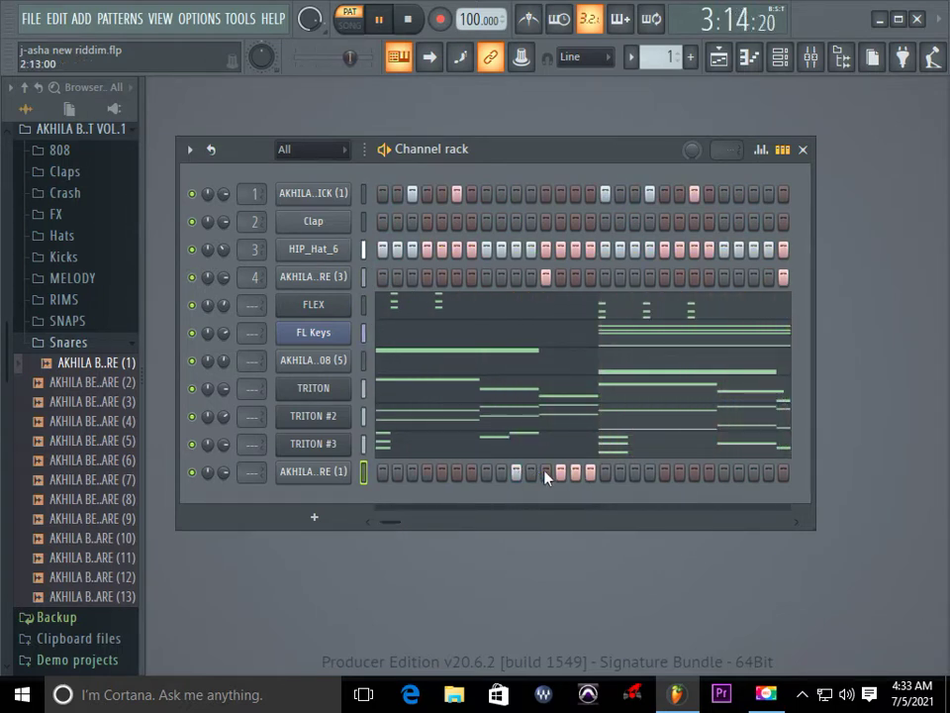
left_click(545, 472)
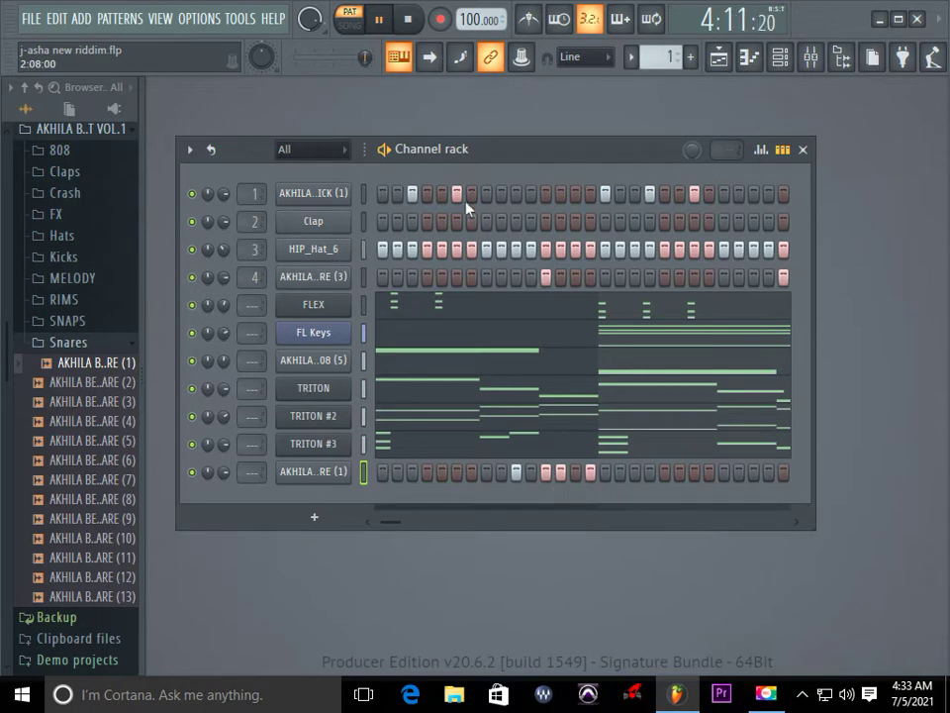
left_click(407, 19)
left_click(379, 19)
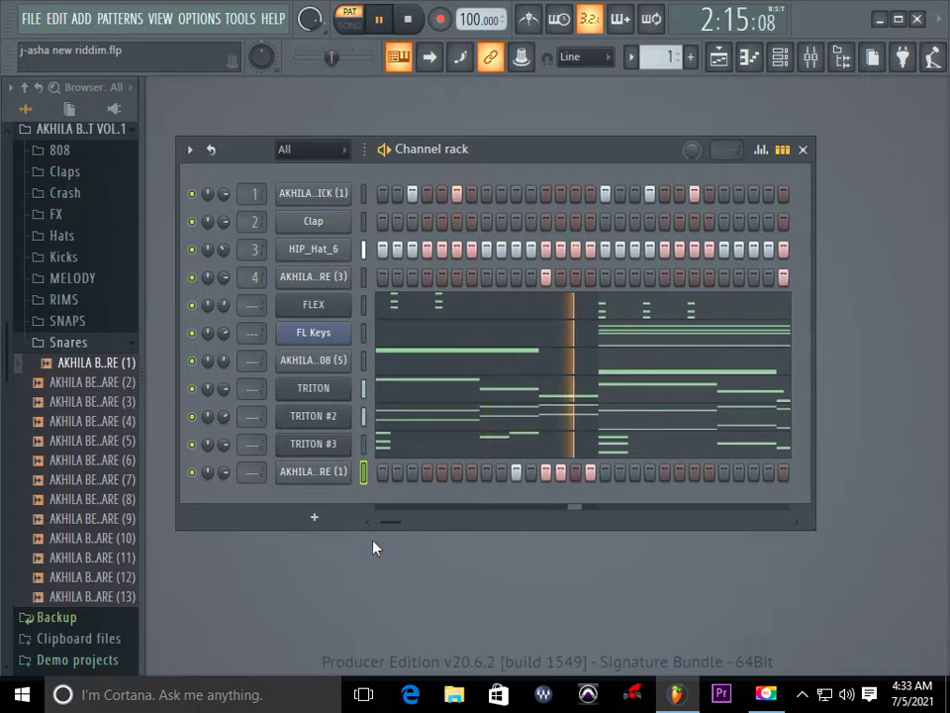
Step: Rearrange the AKHILA BEATS SNARE (1) channel's bar 2 hits to steps 11, 14, 15 and 16
left_click(548, 472)
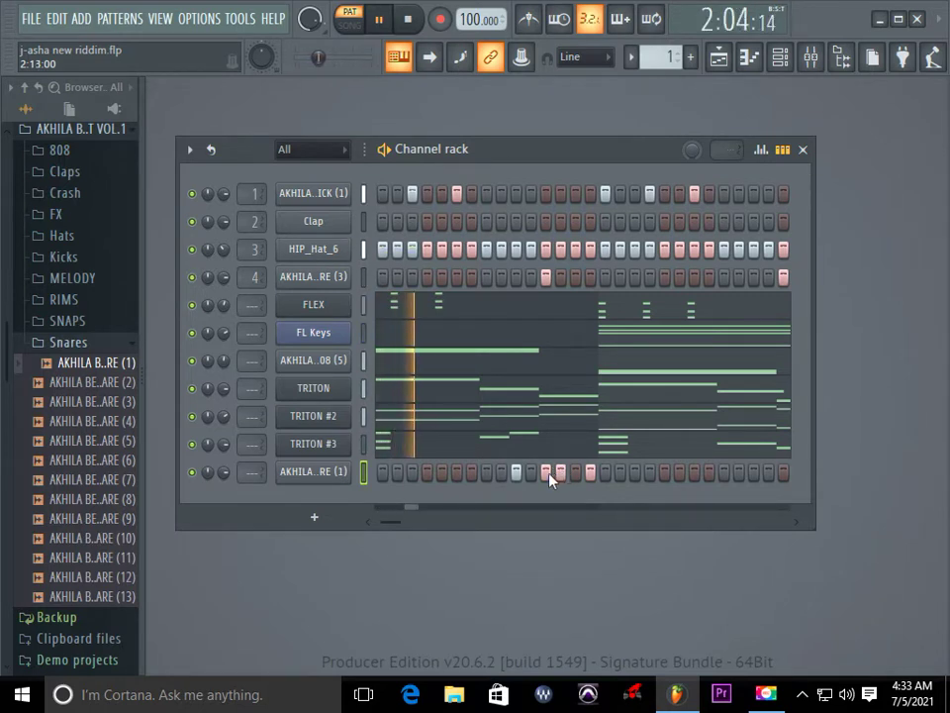
left_click(575, 473)
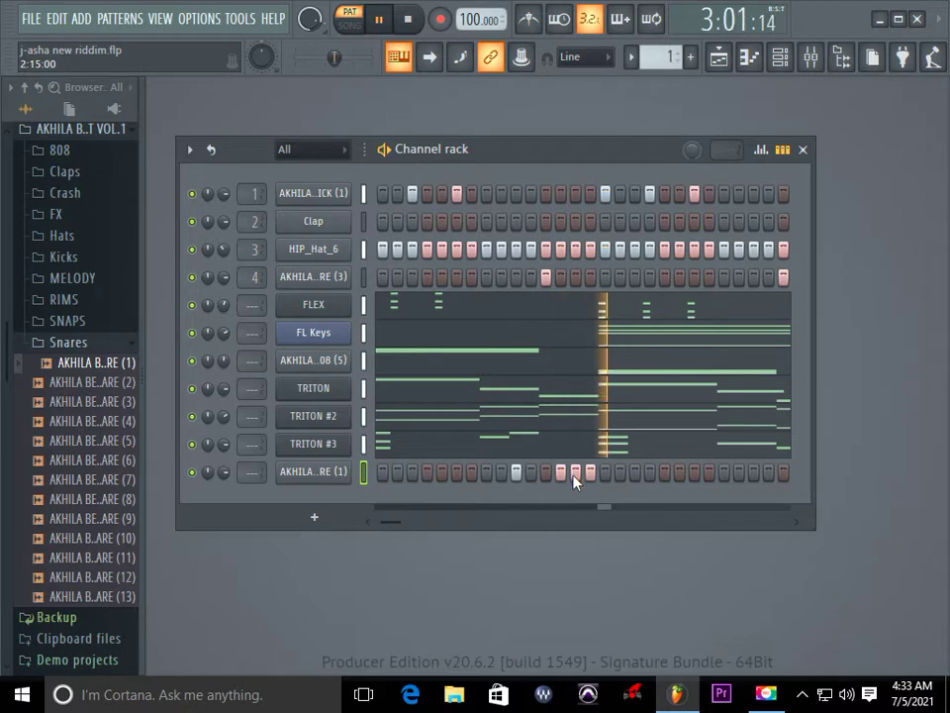
left_click(605, 472)
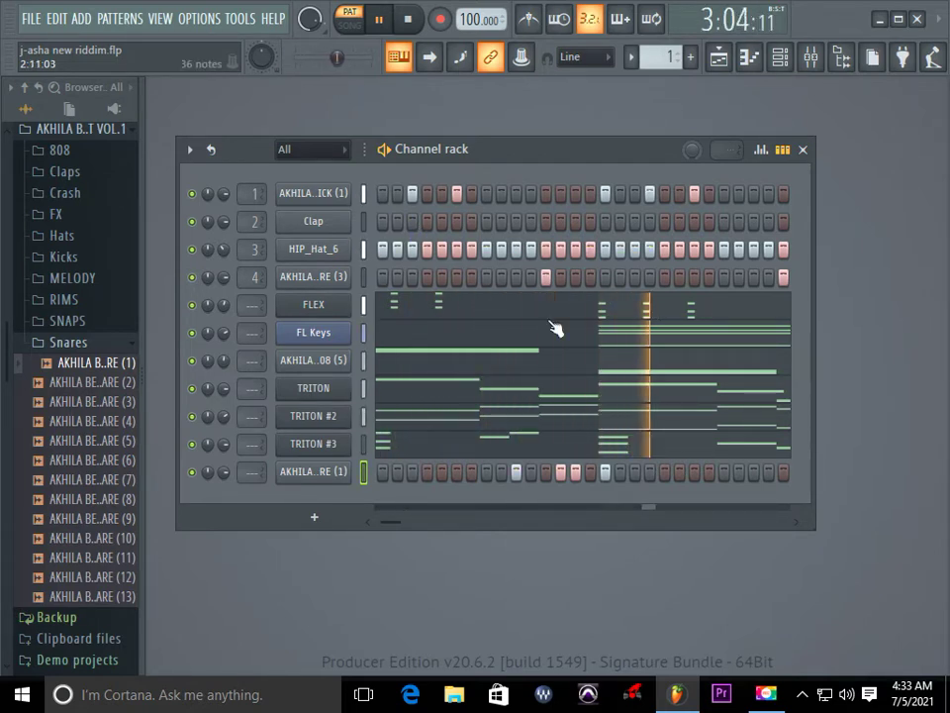
left_click(605, 473)
left_click(590, 473)
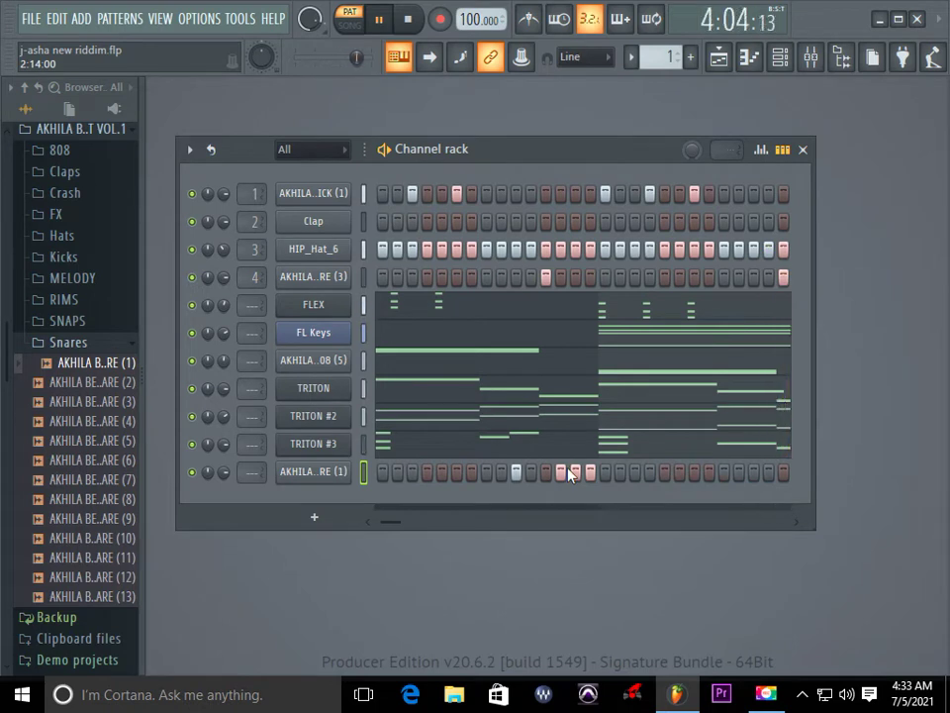
Step: Narrow the channel rack to show only 20 steps from the start of the pattern
mouse_move(397, 526)
left_mouse_down()
mouse_move(393, 514)
mouse_move(403, 516)
left_mouse_up()
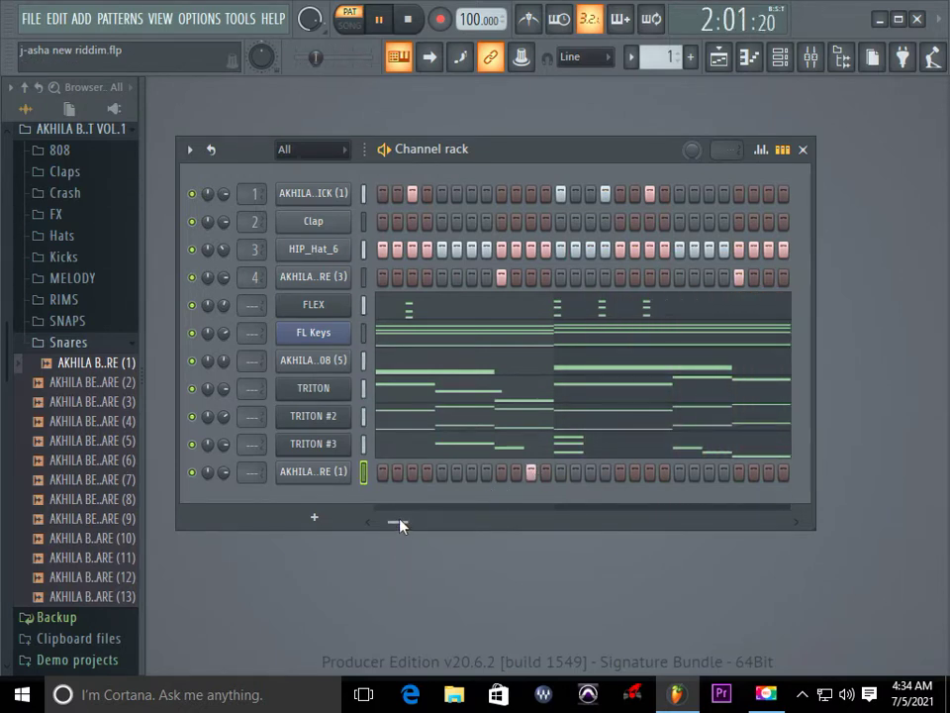
mouse_move(401, 525)
left_mouse_down()
mouse_move(404, 516)
mouse_move(403, 525)
left_mouse_up()
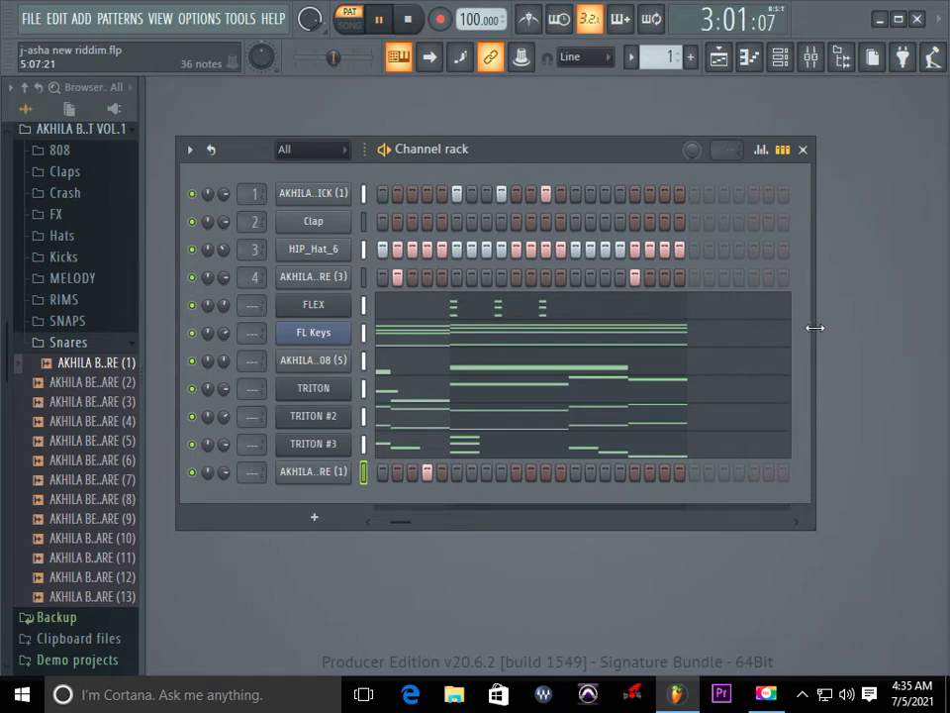
left_click_drag(815, 327, 701, 326)
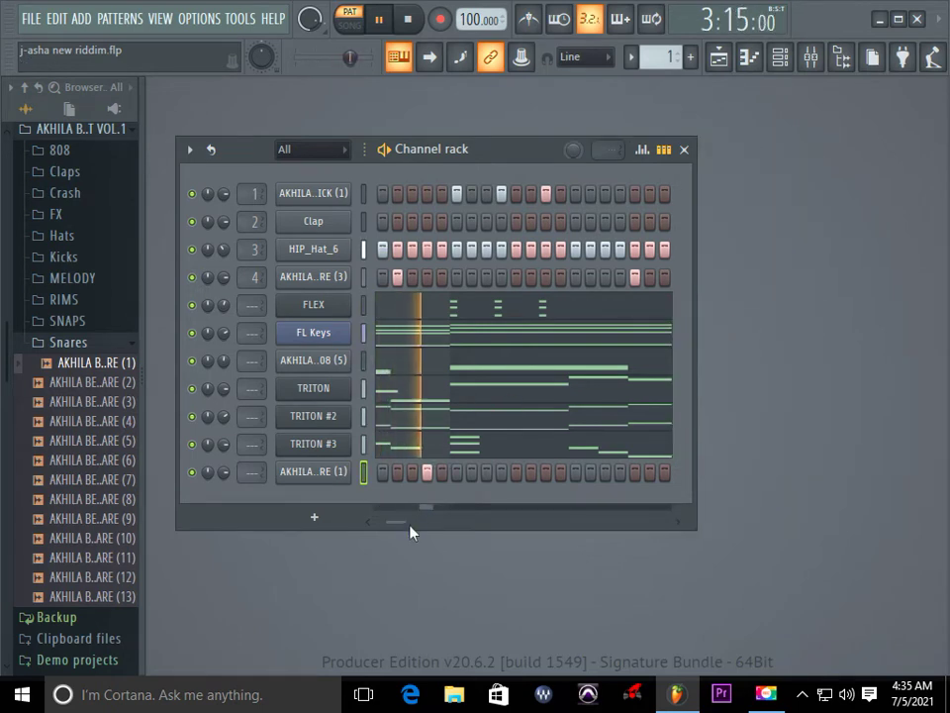
left_click_drag(403, 526, 301, 511)
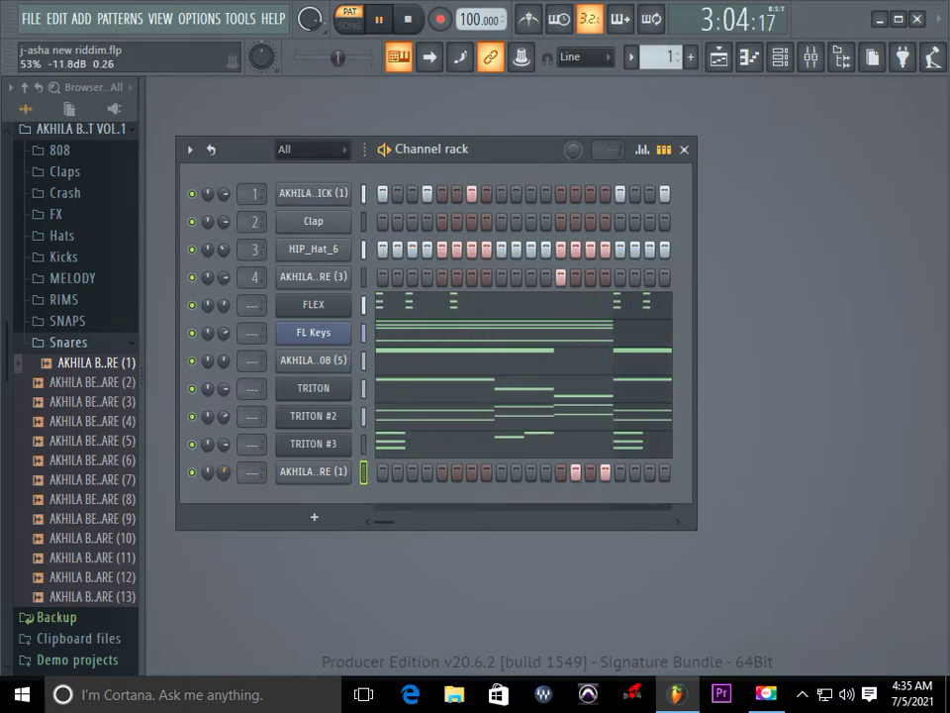
Step: Open the playlist behind the channel rack and stop playback
left_click(721, 57)
left_click(911, 90)
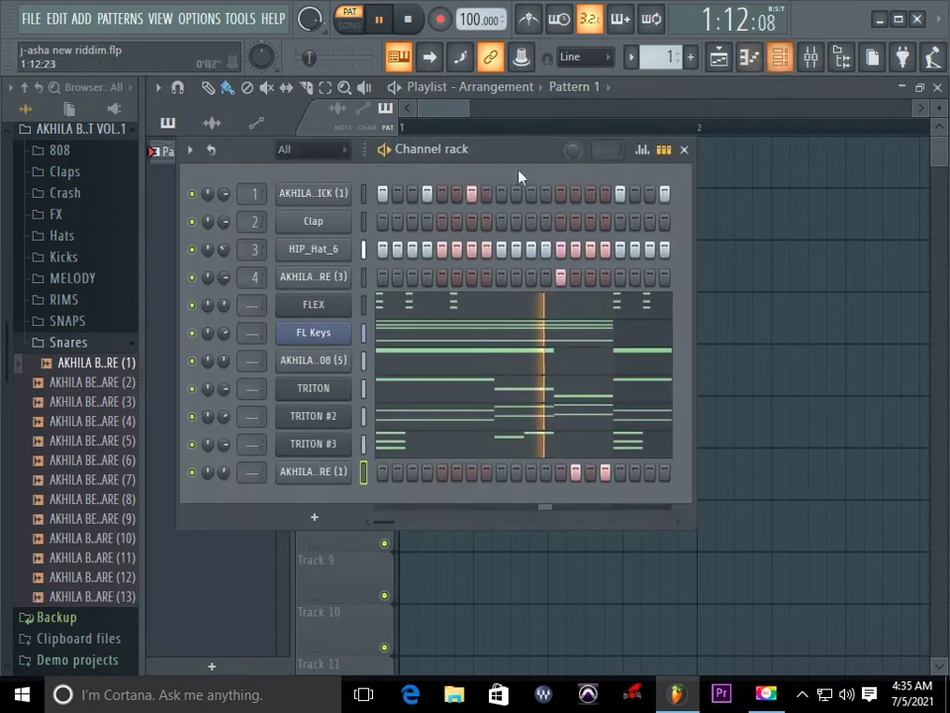
key("F6")
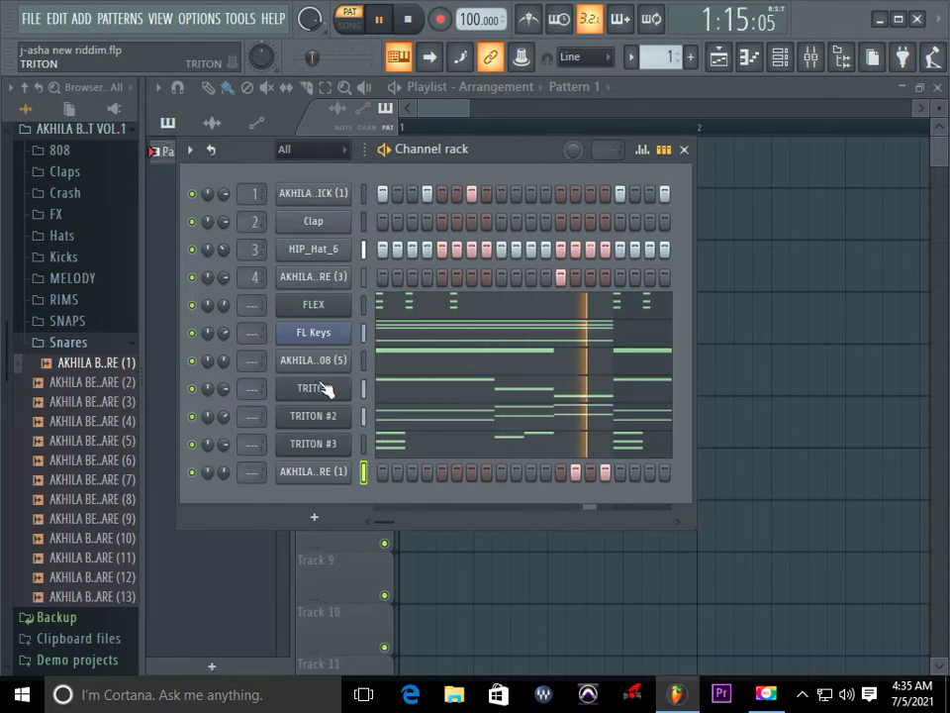
left_click(408, 19)
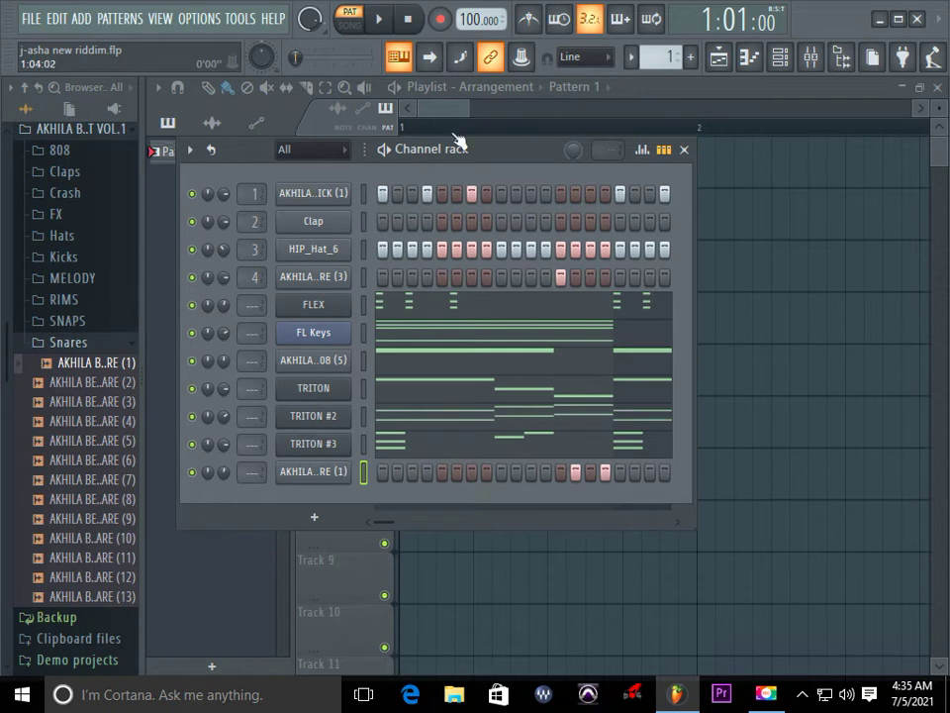
Step: Copy the Pattern 1 content of all channels except Clap into the empty Pattern 2 and widen the channel rack
key("ctrl+a")
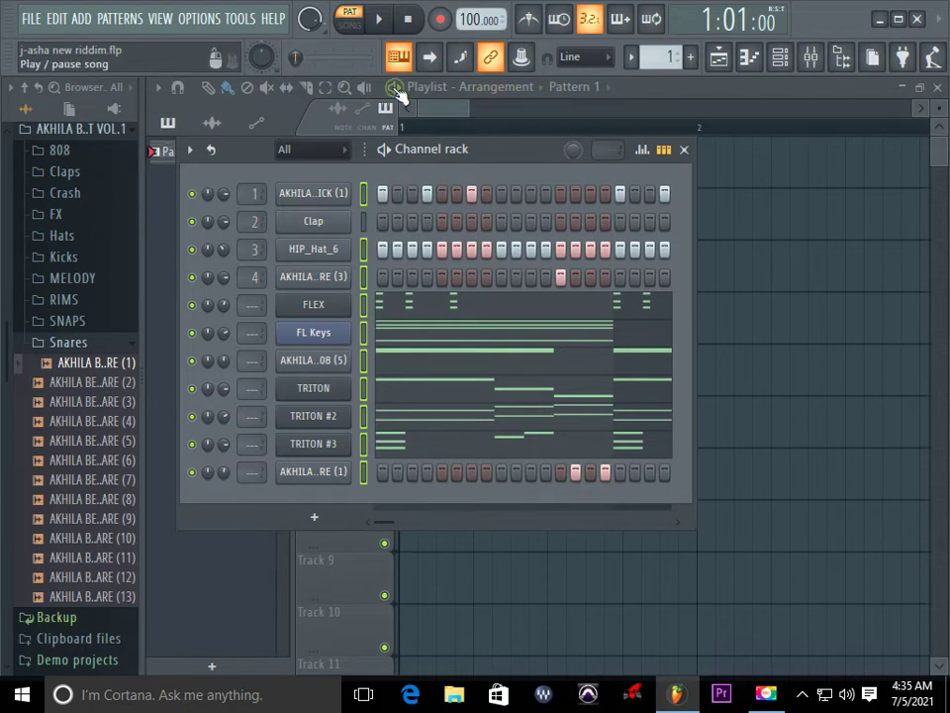
scroll(662, 57, "down", 1)
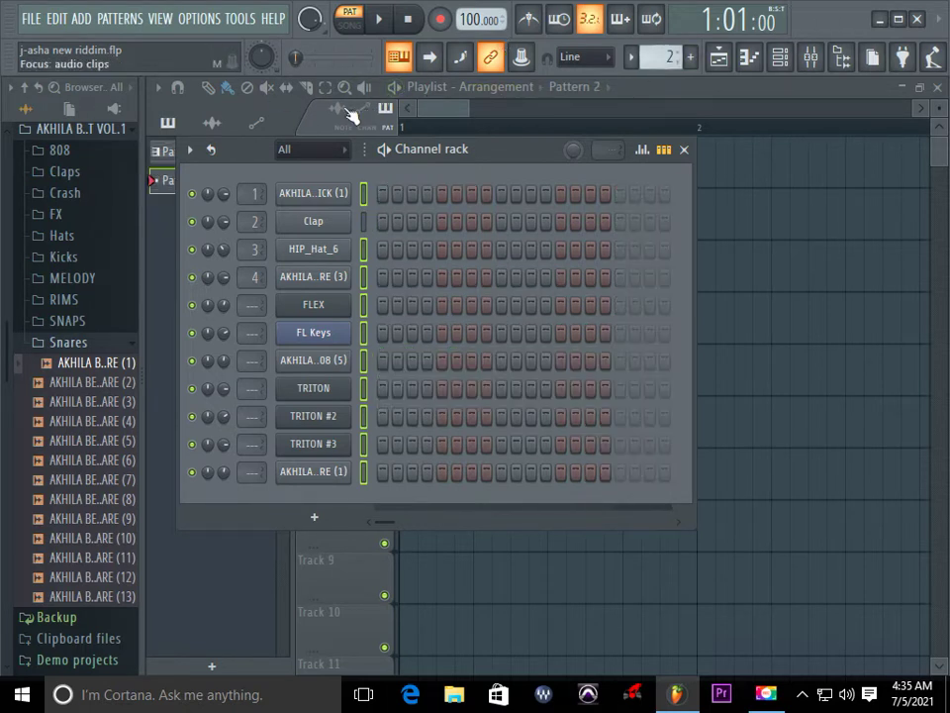
left_click(81, 18)
mouse_move(45, 12)
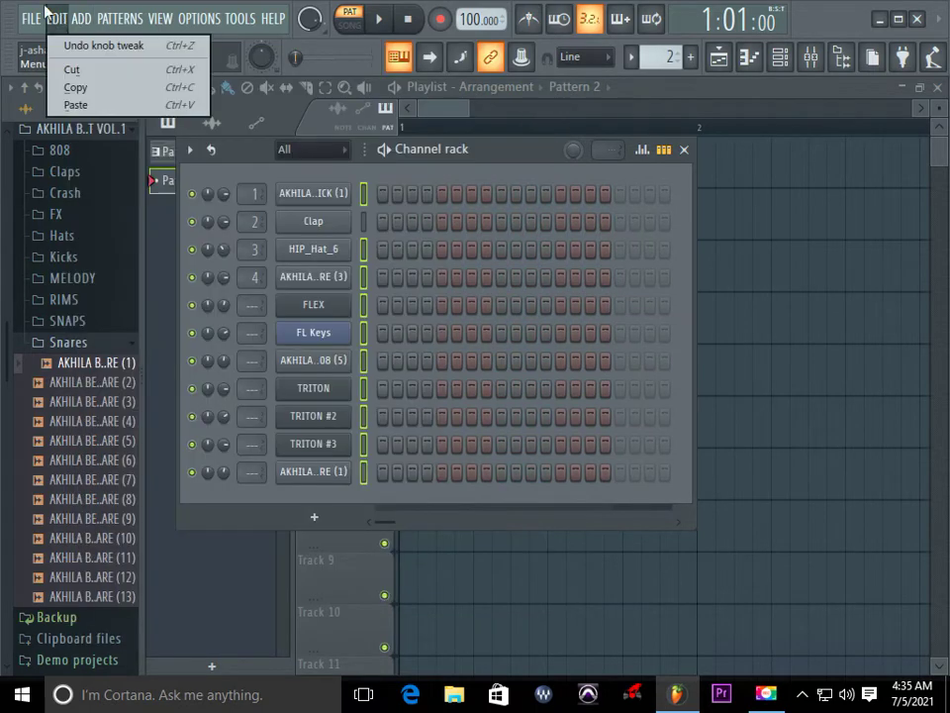
left_click(75, 104)
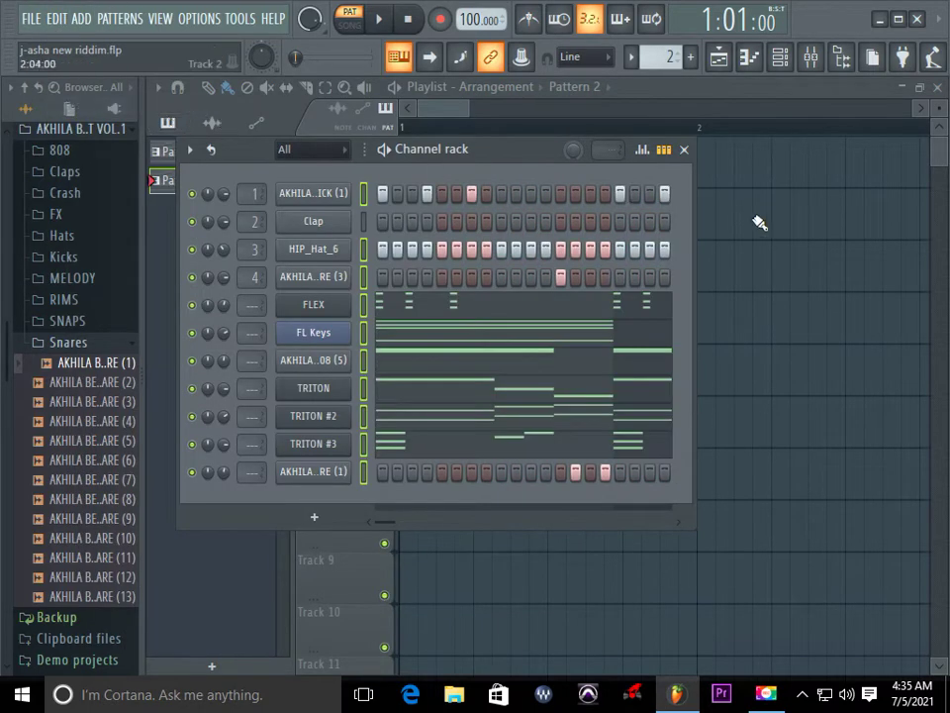
left_click_drag(696, 278, 816, 279)
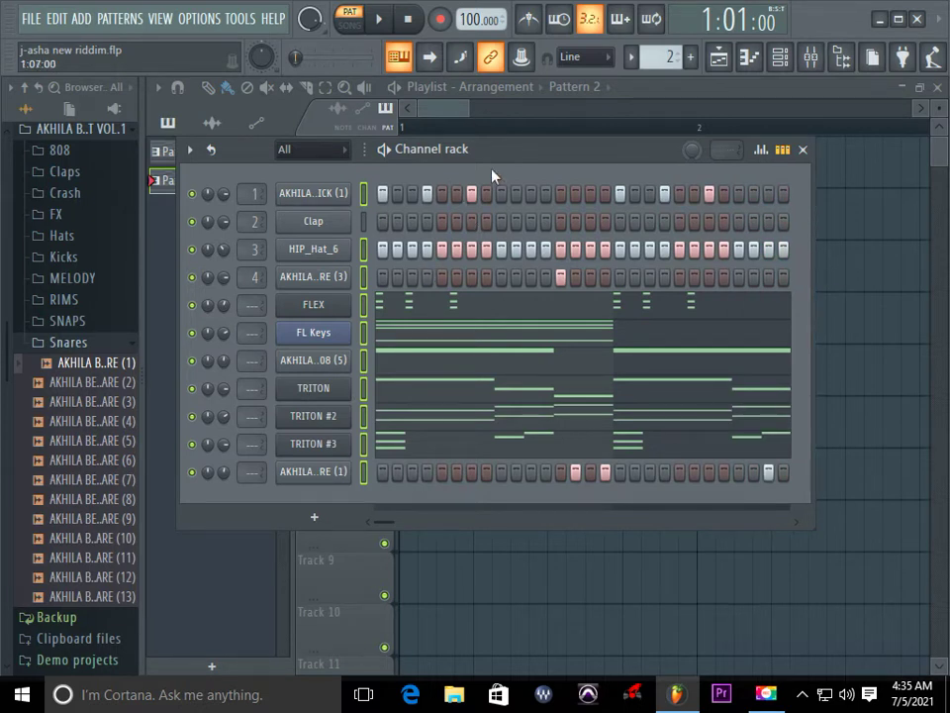
Step: Bring up the playlist alone and split Pattern 2 by channel
left_click(719, 56)
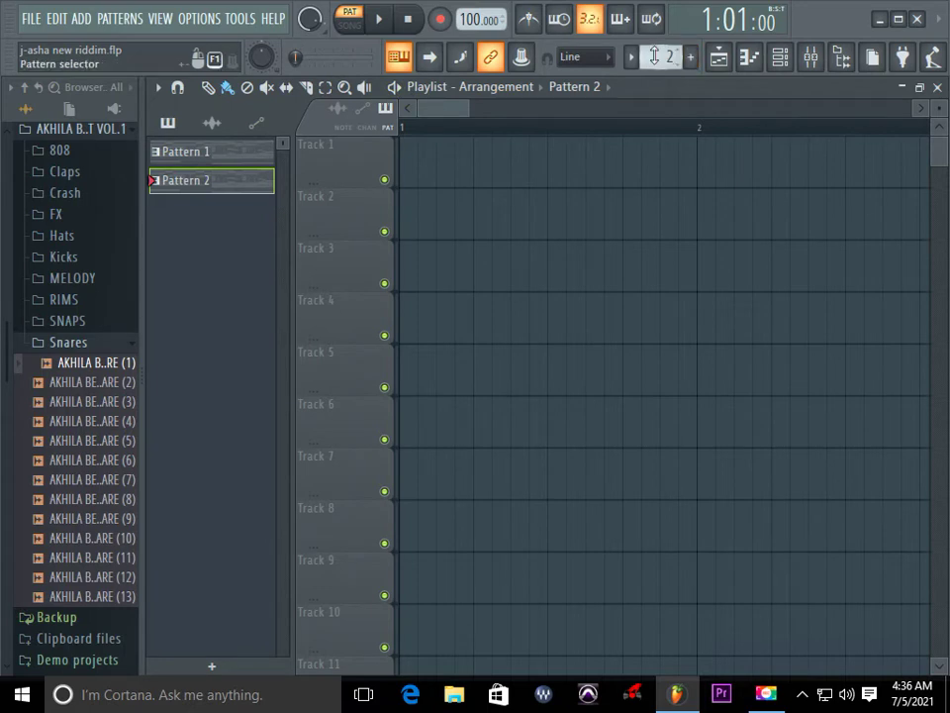
left_click(665, 55)
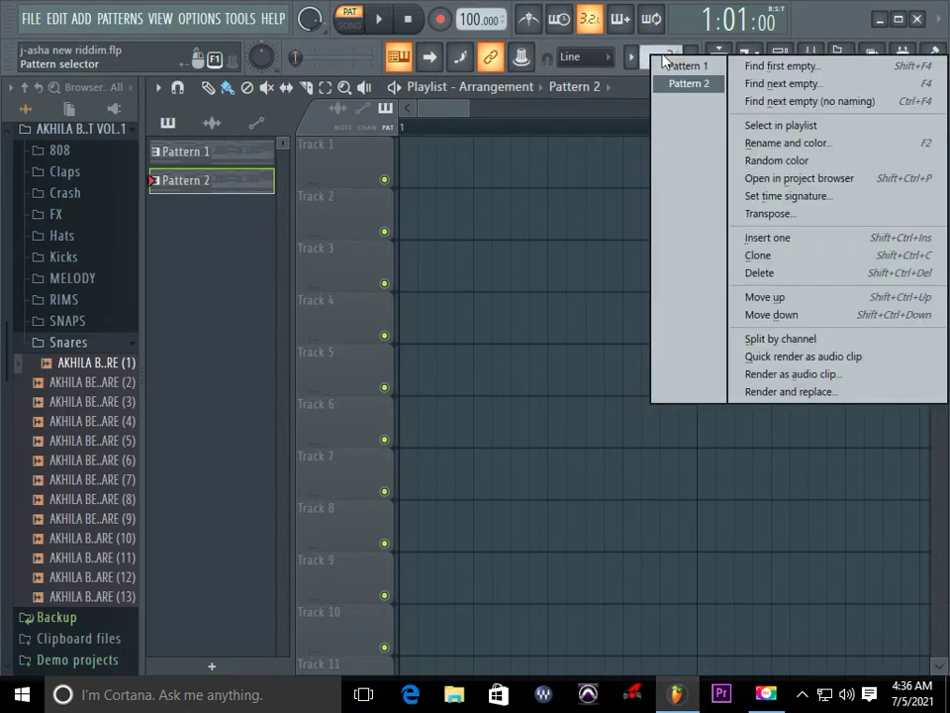
left_click(755, 340)
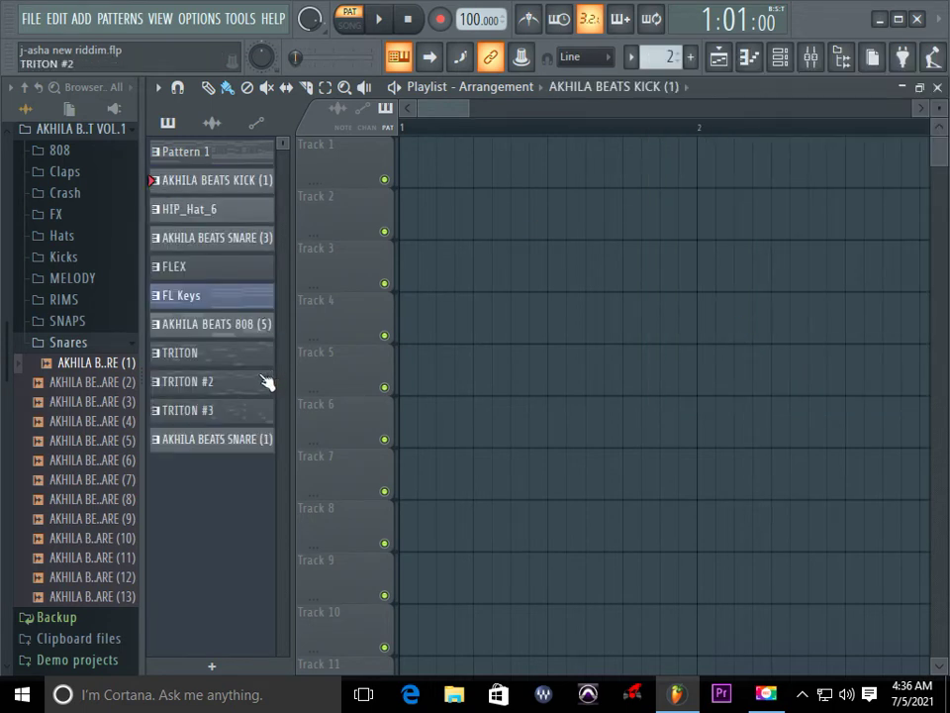
Step: Paint FLEX pattern clips along Track 1 from bar 1 through bar 40 and play the song from the start
left_click(224, 272)
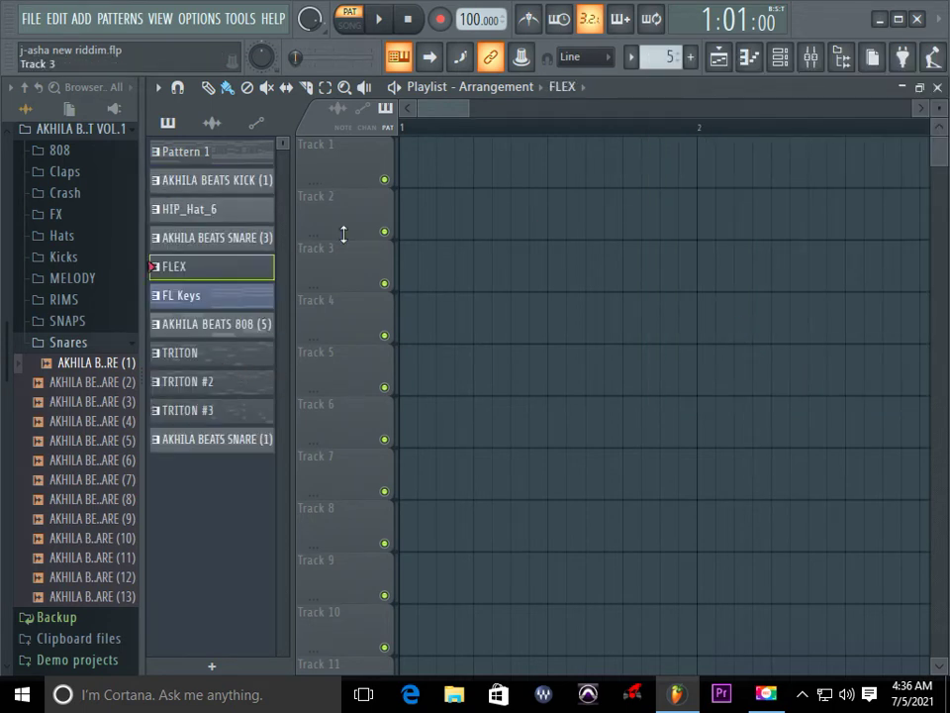
scroll(428, 134, "down", 10)
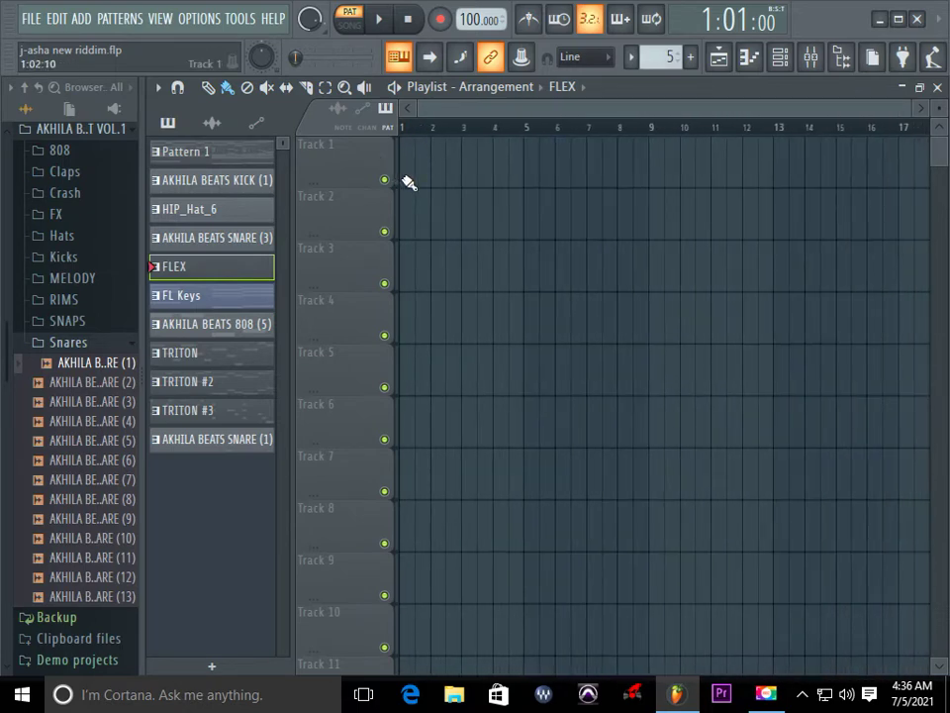
mouse_move(406, 183)
left_mouse_down()
mouse_move(527, 206)
mouse_move(936, 198)
left_mouse_up()
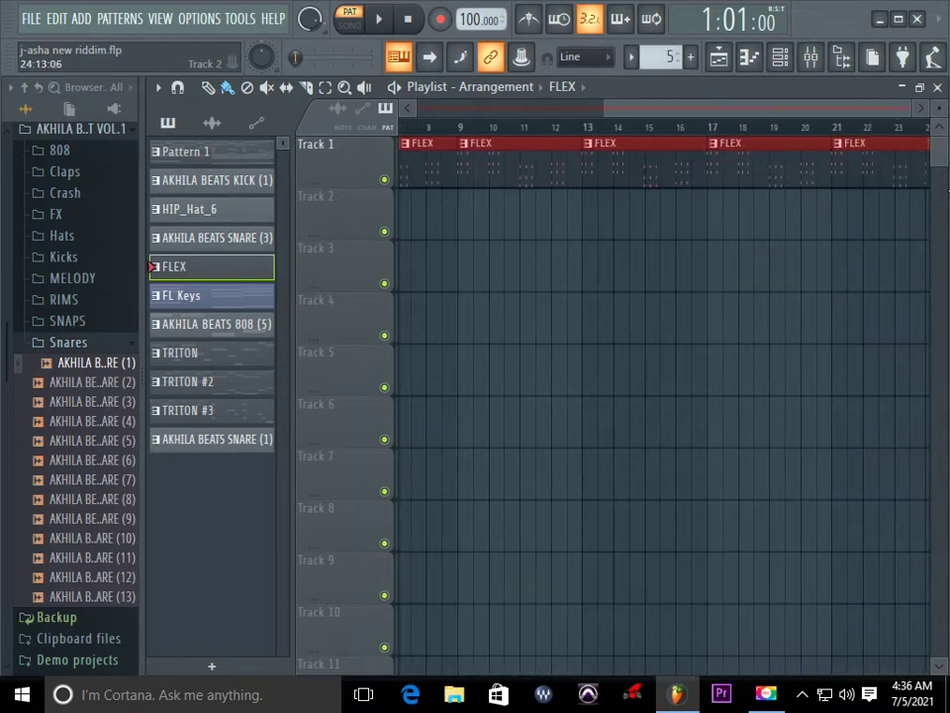
left_click_drag(545, 109, 602, 116)
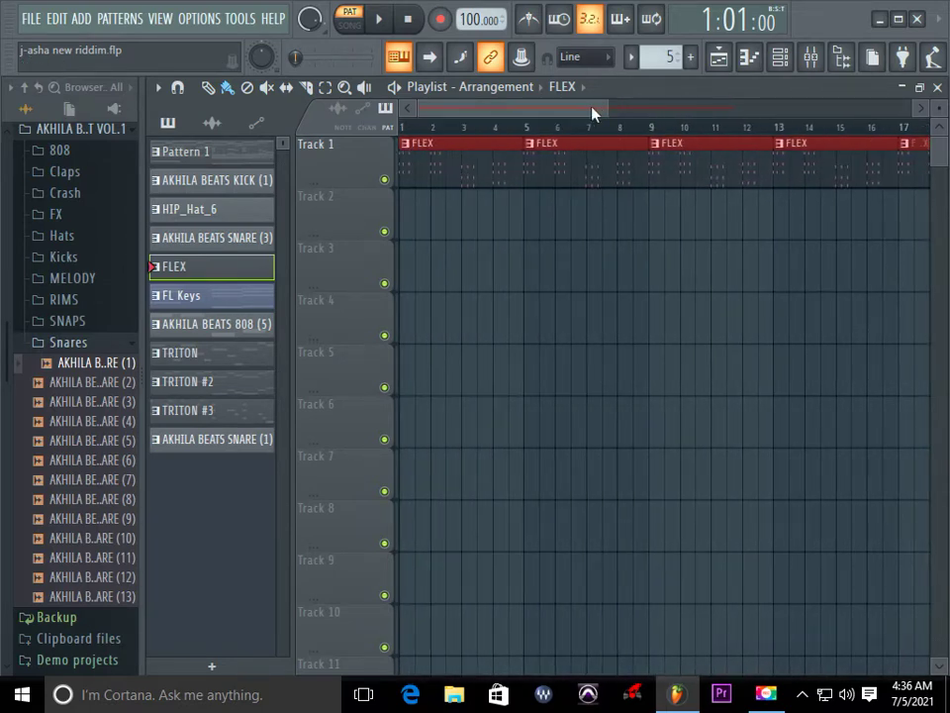
left_click_drag(606, 108, 881, 106)
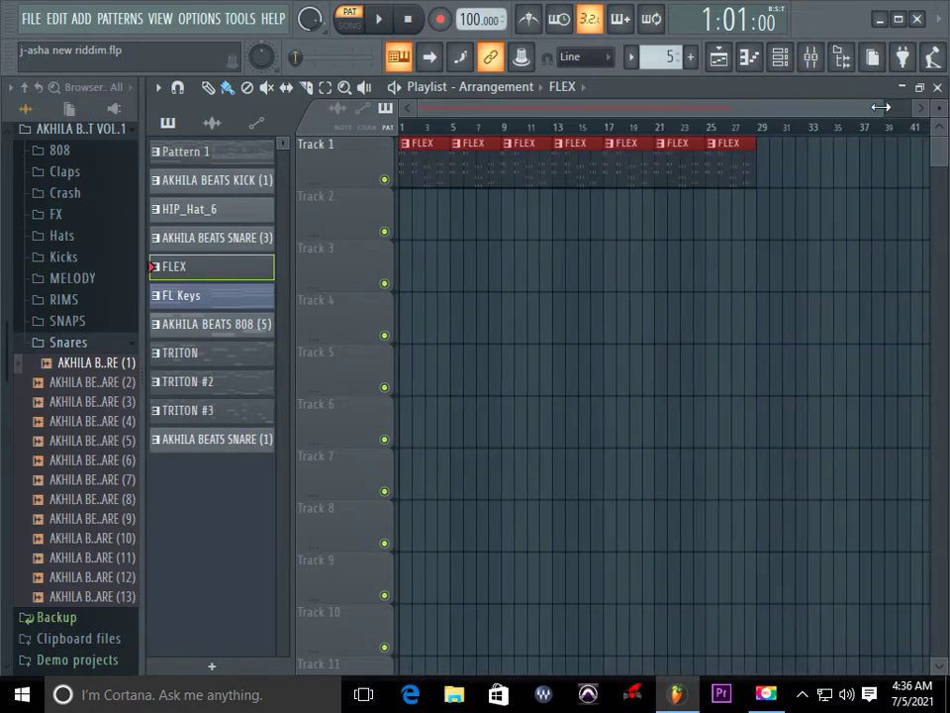
left_click_drag(766, 179, 904, 178)
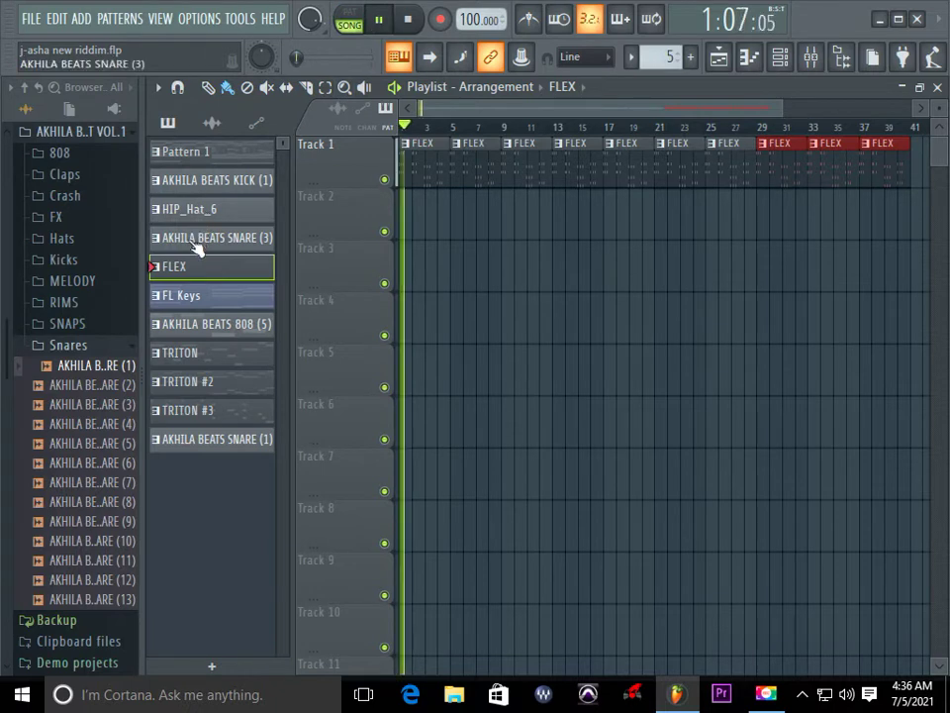
left_click(406, 20)
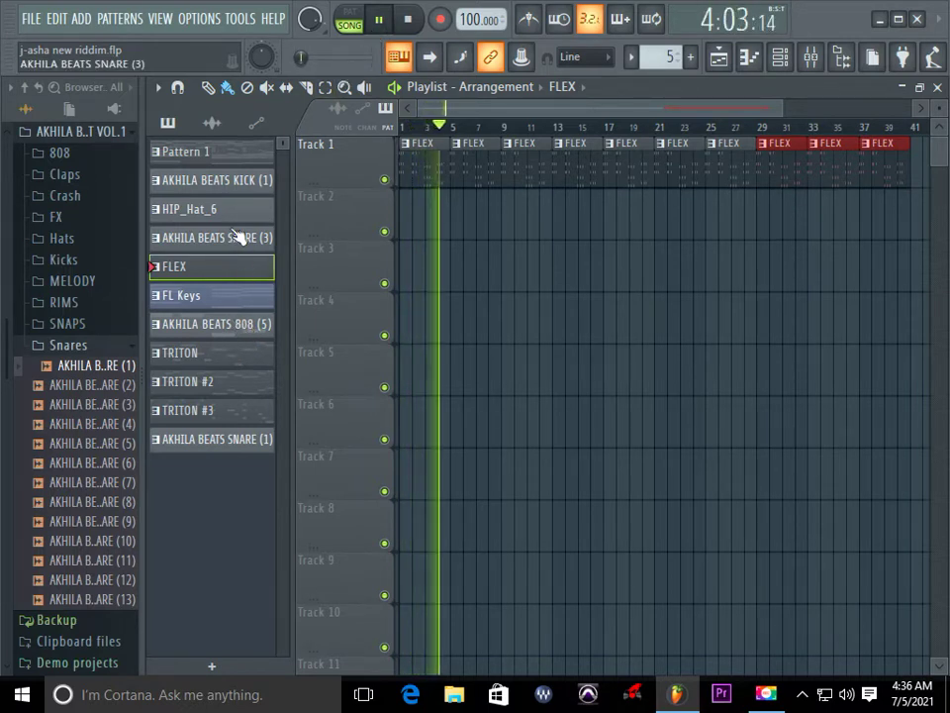
Step: Fill Track 2 with FL Keys and Track 3 with AKHILA BEATS SNARE (3) clips from bar 1 through bar 40 and restart playback
left_click(211, 303)
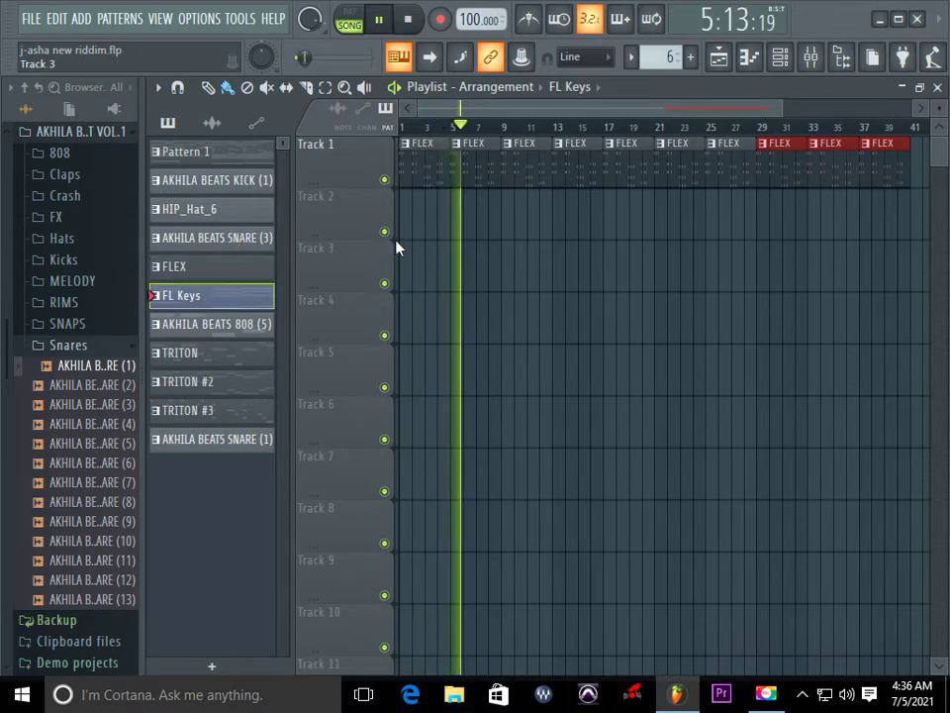
left_click_drag(407, 236, 887, 214)
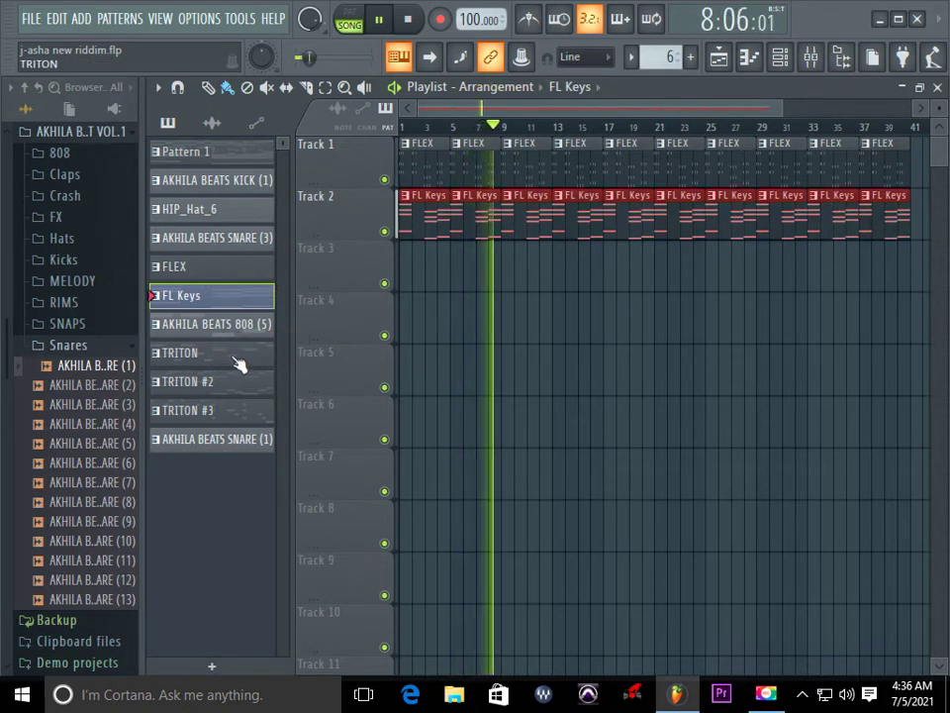
left_click(242, 243)
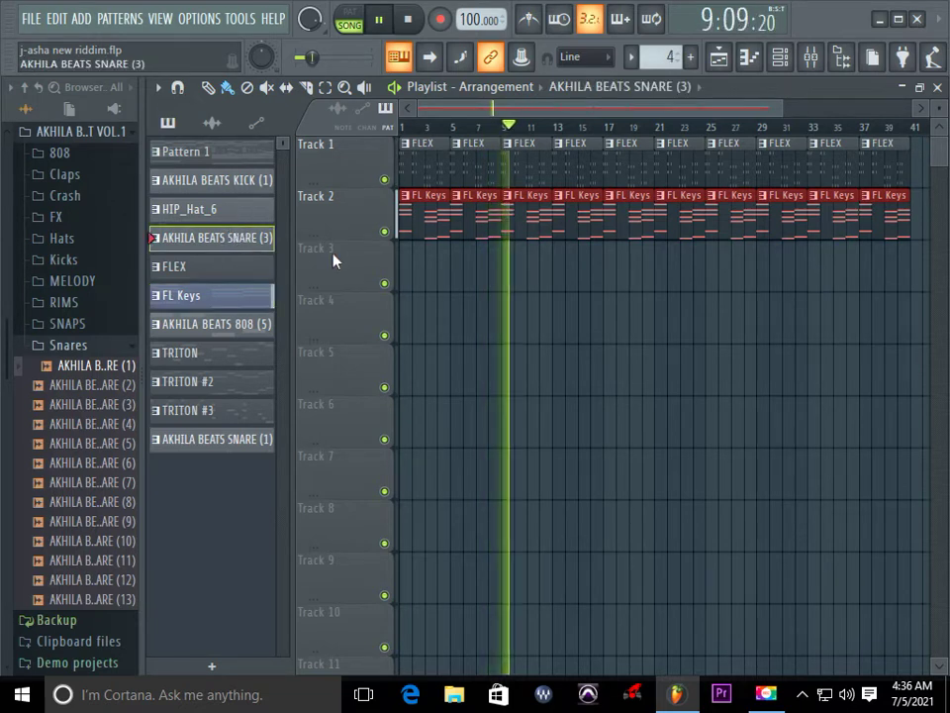
left_click(406, 286)
mouse_move(432, 285)
left_mouse_down()
mouse_move(752, 280)
mouse_move(864, 263)
left_mouse_up()
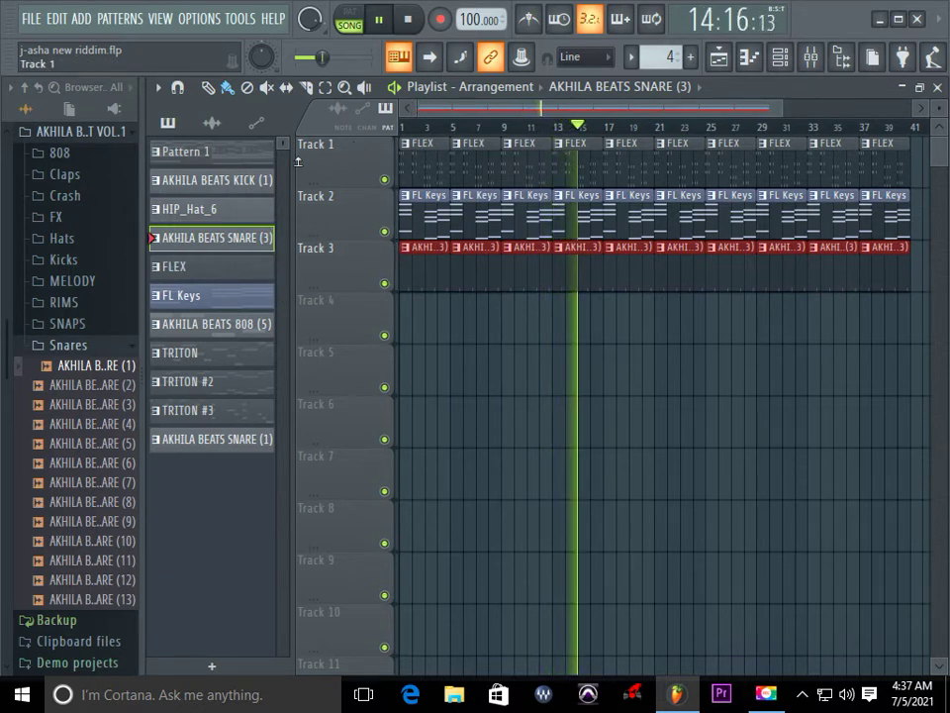
left_click(409, 26)
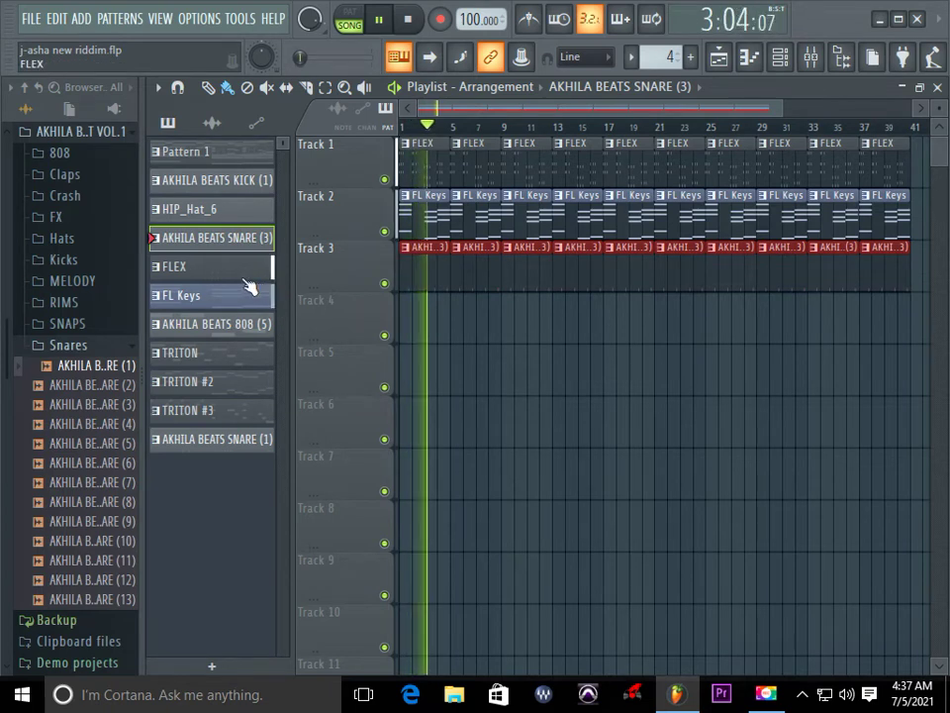
Step: Fill Track 4 with TRITON clips and Track 5 with HIP_Hat_6 clips, both from bar 5 through bar 40
left_click(206, 356)
left_click_drag(463, 336, 870, 323)
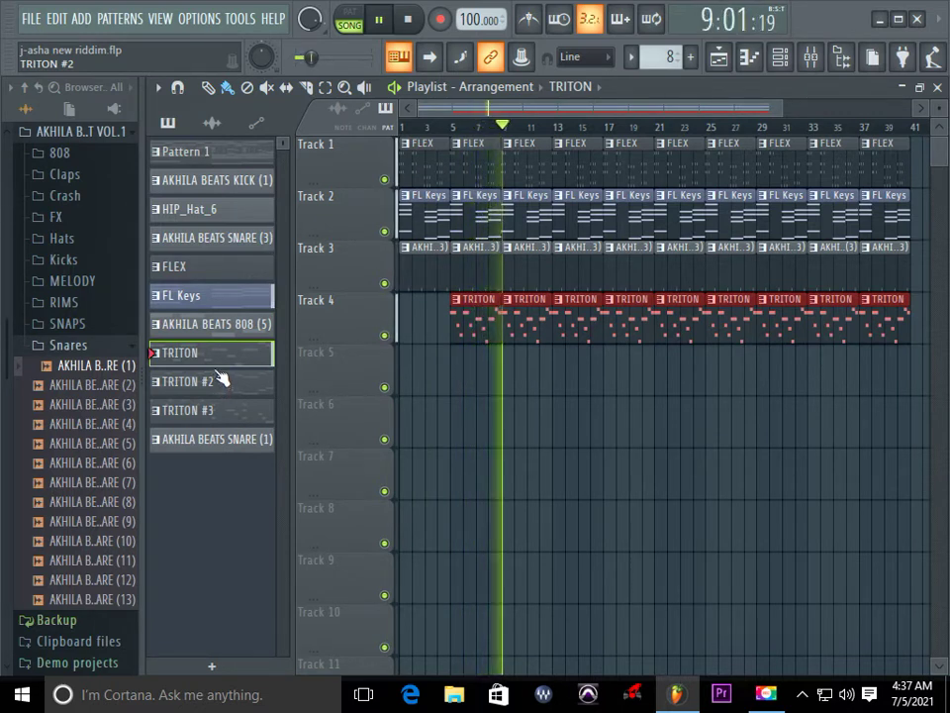
left_click(229, 211)
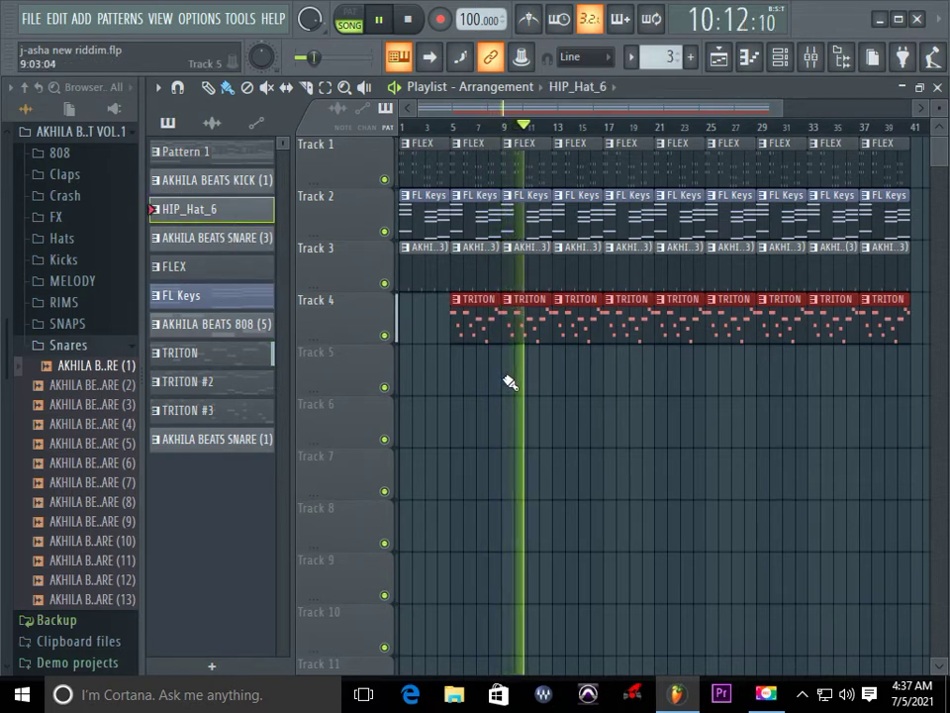
left_click_drag(511, 384, 900, 398)
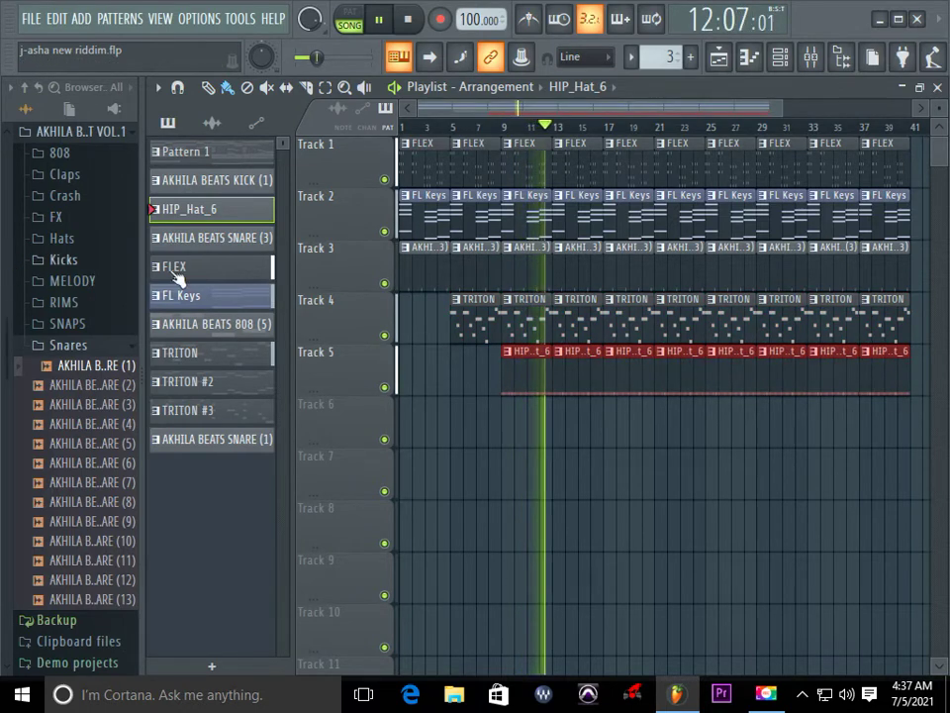
left_click(488, 386)
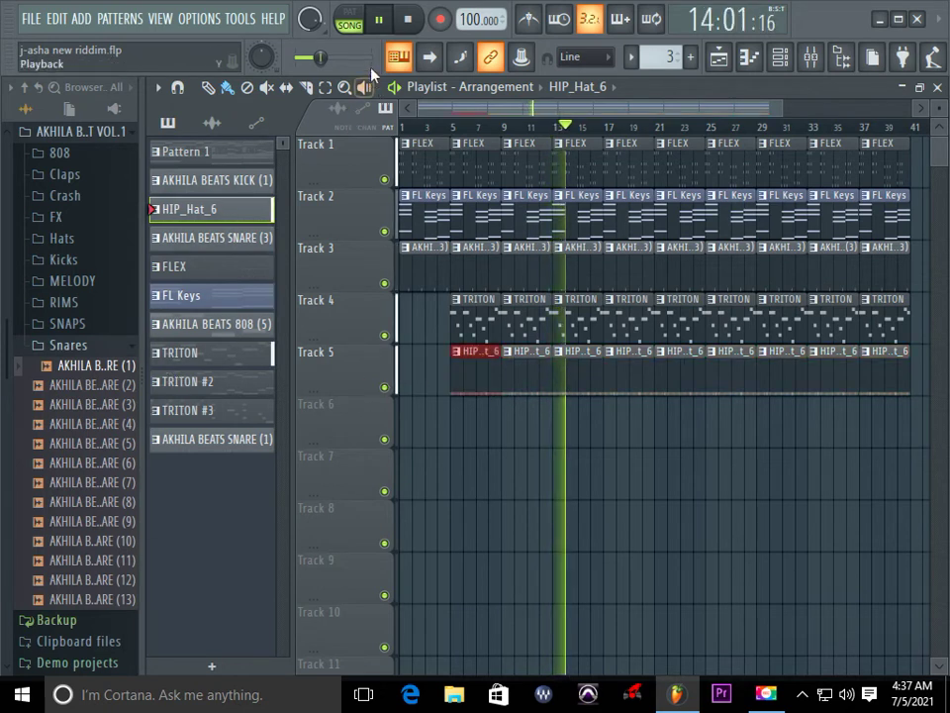
Step: Restart playback, then fill Track 6 with AKHILA BEATS KICK (1) from bar 9 and Track 7 with AKHILA BEATS 808 (5) from bar 17, through bar 40
left_click(407, 20)
left_click(379, 20)
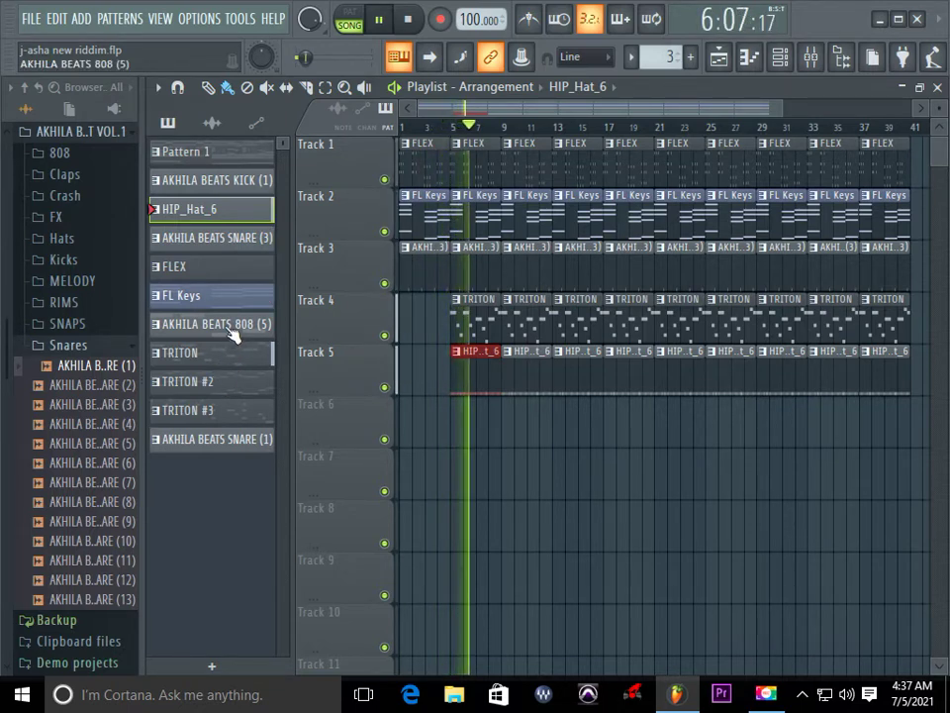
left_click(245, 182)
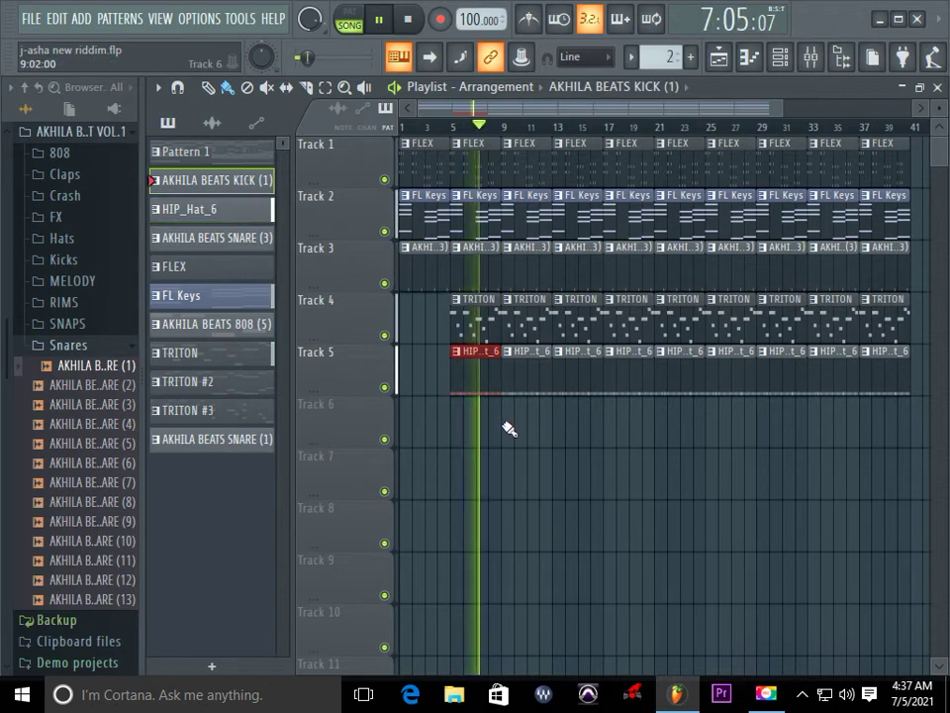
left_click_drag(509, 431, 876, 442)
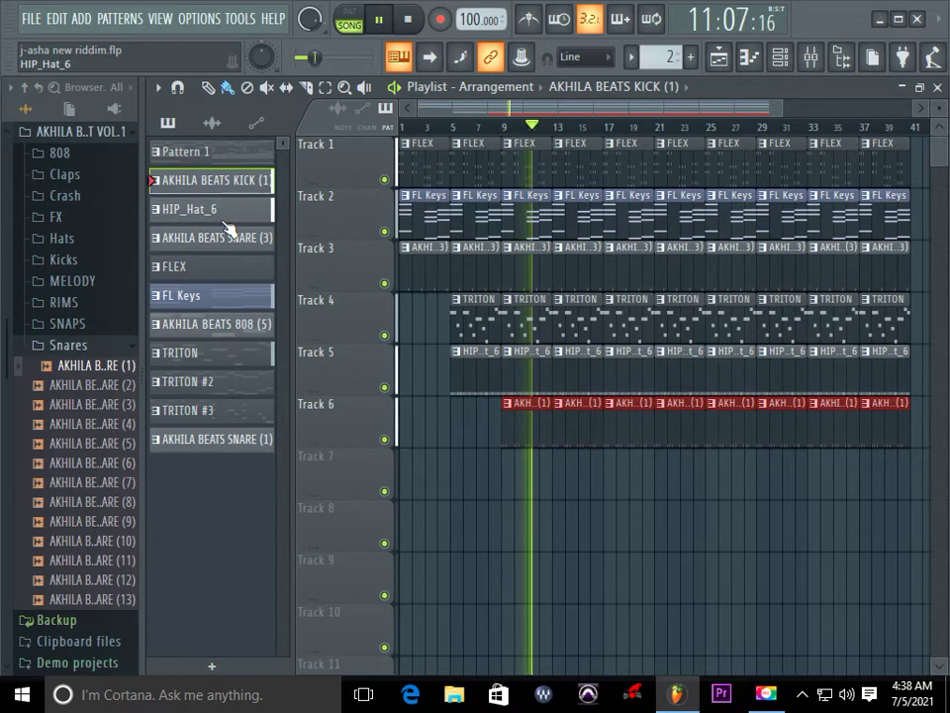
left_click(218, 331)
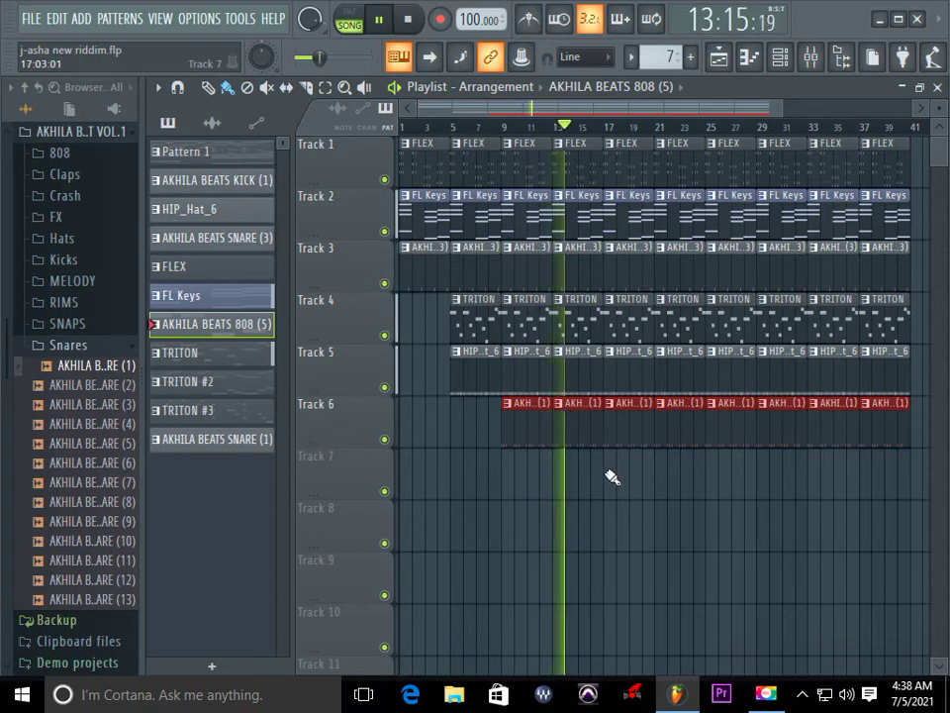
mouse_move(612, 478)
left_mouse_down()
mouse_move(728, 492)
mouse_move(863, 488)
left_mouse_up()
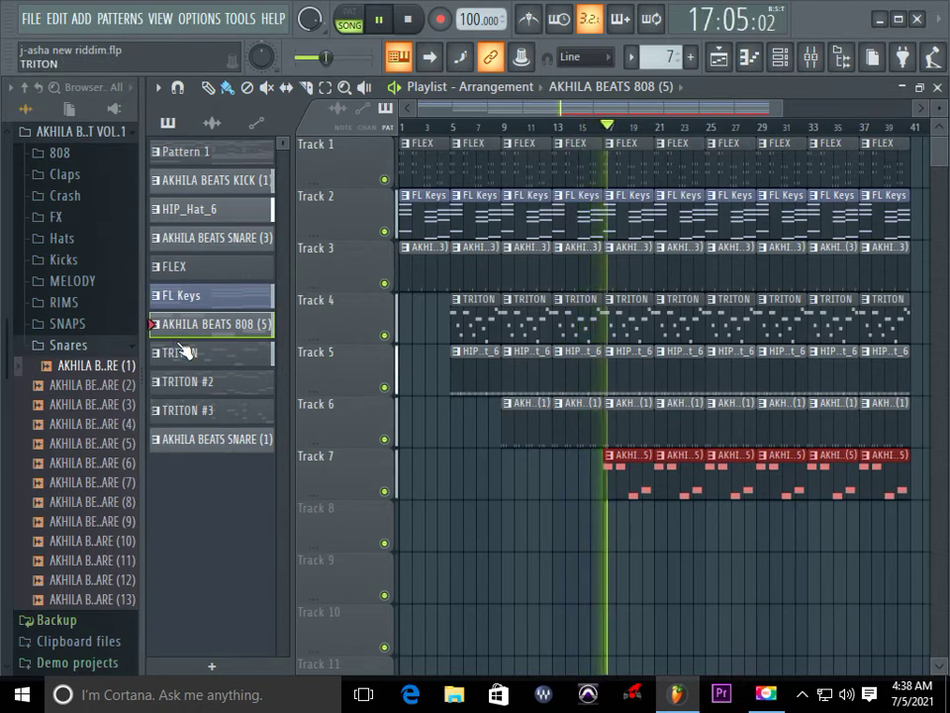
Step: Place TRITON #3 clips on Track 8 in bars 17 through 24 and bars 33 through 40
left_click(229, 423)
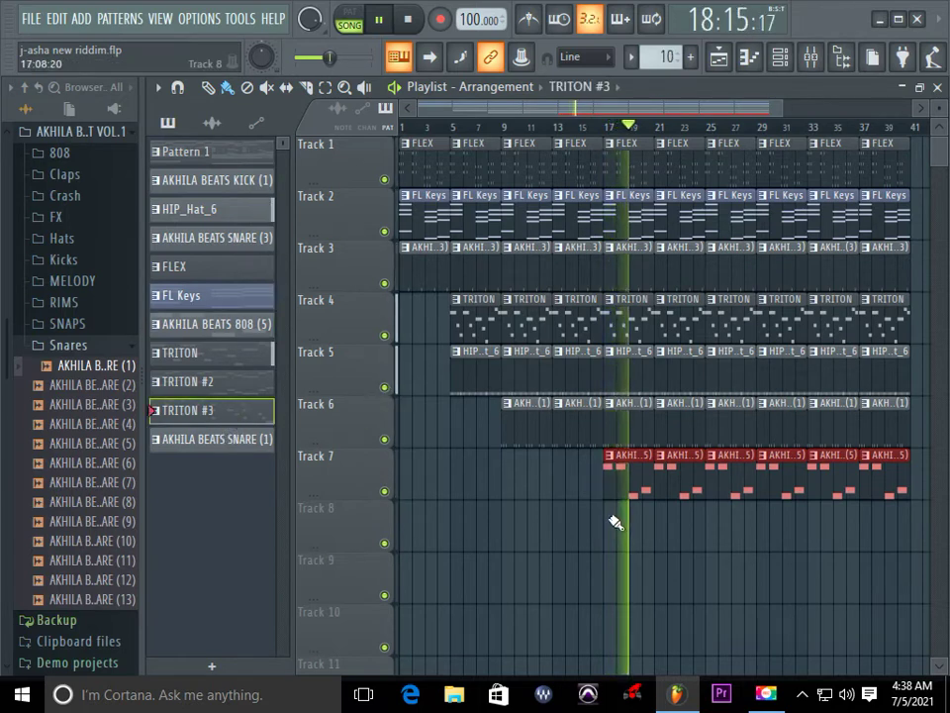
left_click(614, 525)
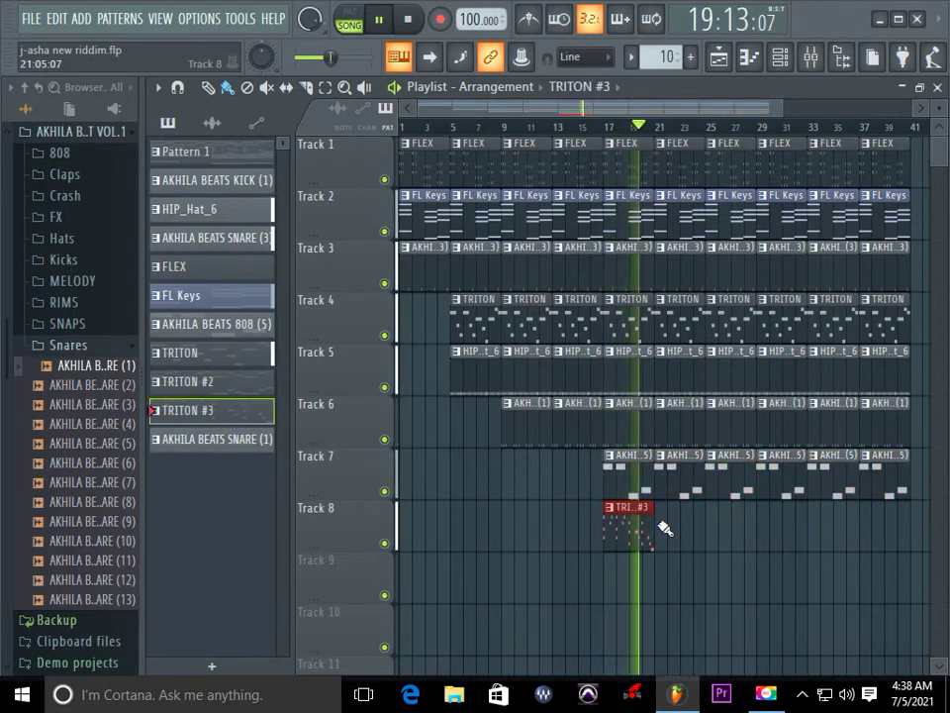
left_click(668, 526)
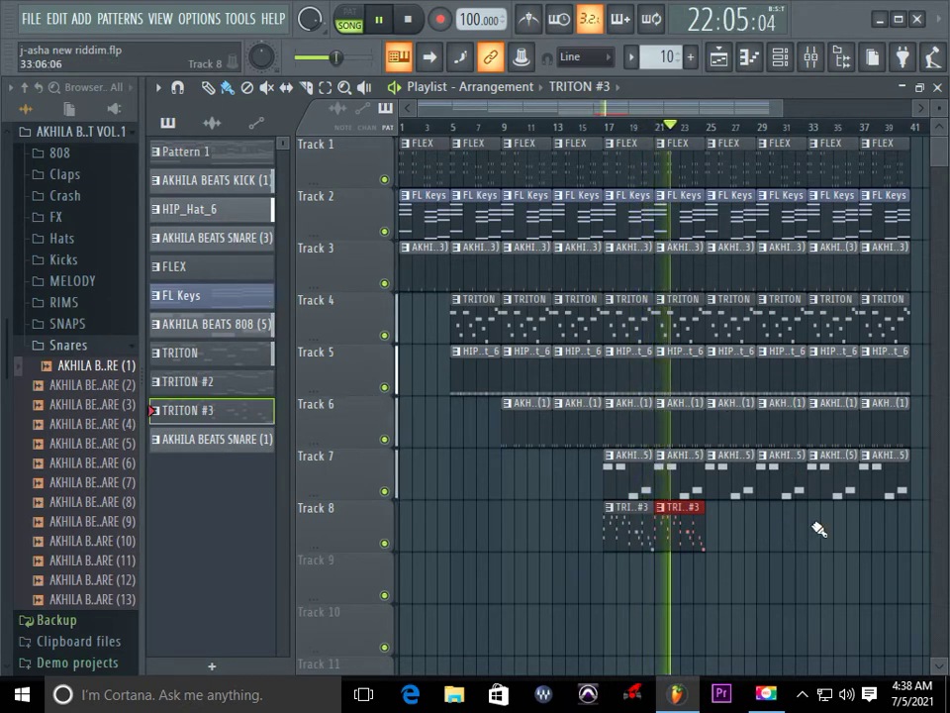
left_click(830, 526)
left_click(871, 520)
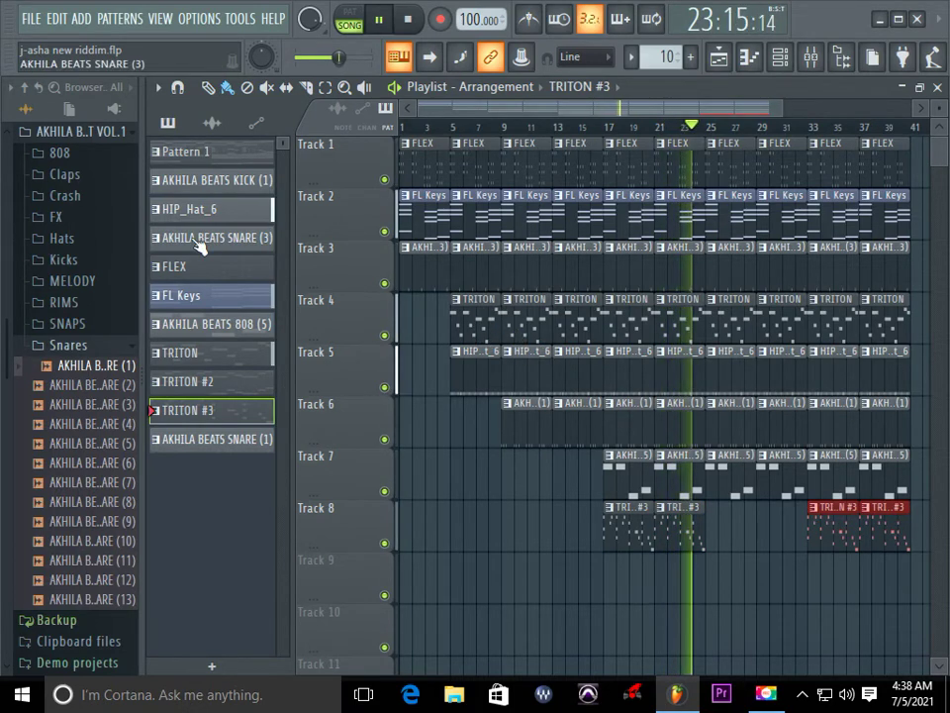
Step: Paint TRITON #2 clips on Track 9 in bars 17 through 24 and bars 33 through 40
left_click(237, 386)
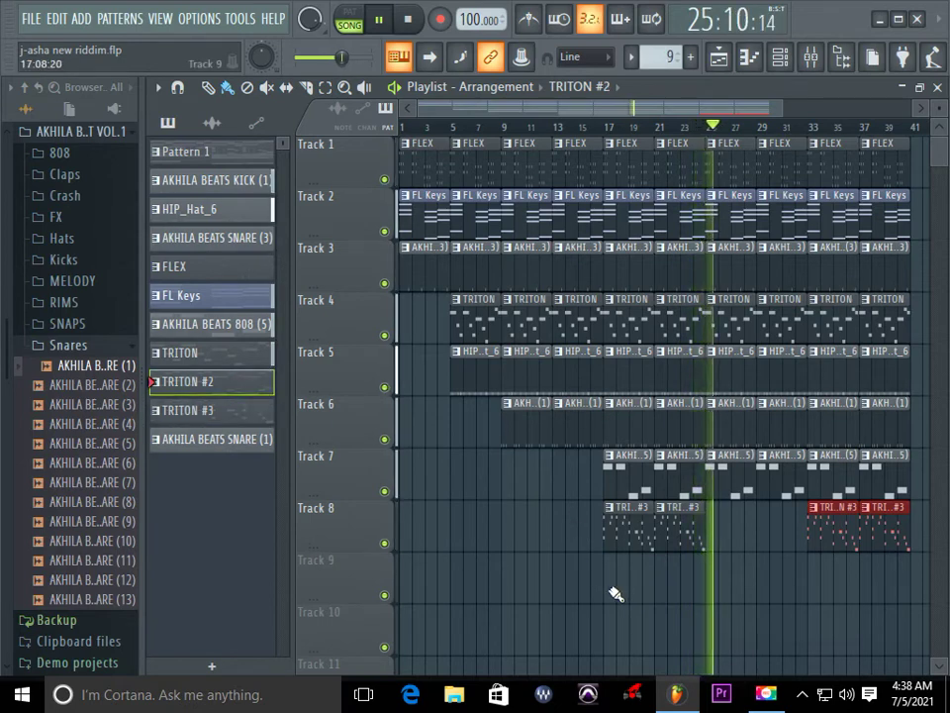
left_click_drag(614, 594, 659, 592)
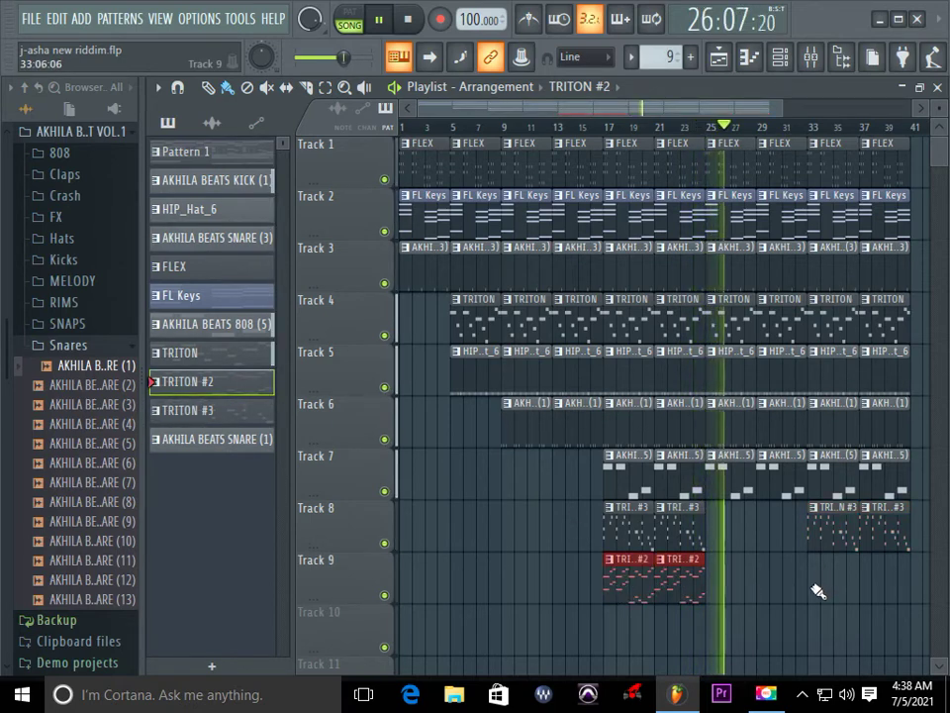
mouse_move(817, 592)
left_mouse_down()
mouse_move(876, 591)
mouse_move(869, 584)
left_mouse_up()
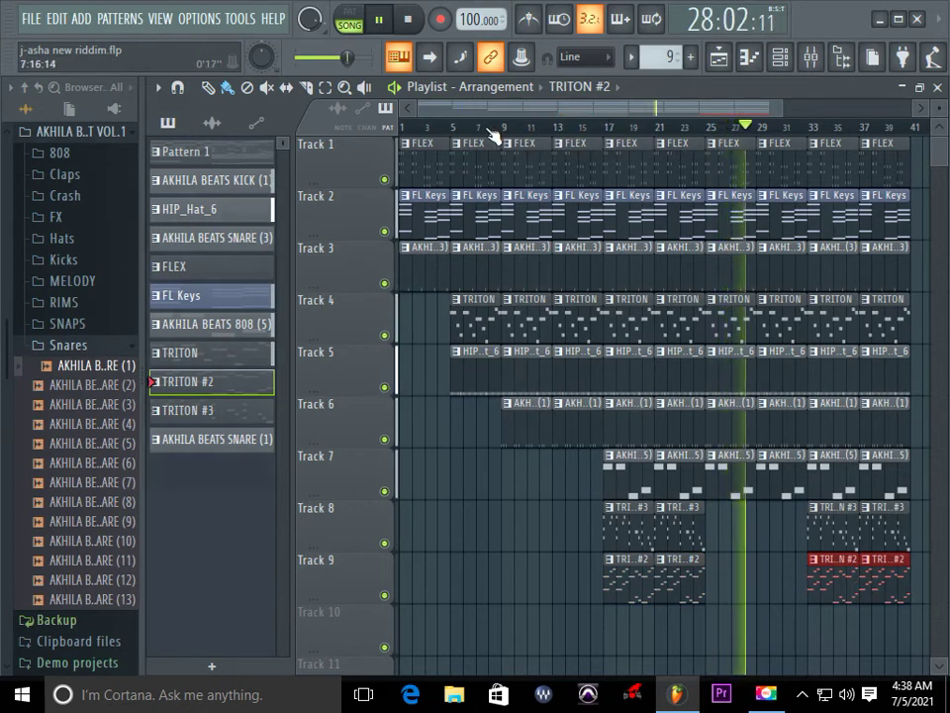
Step: Restart the song and add an AKHILA BEATS 808 (5) clip on Track 7 at bar 13
left_click(407, 20)
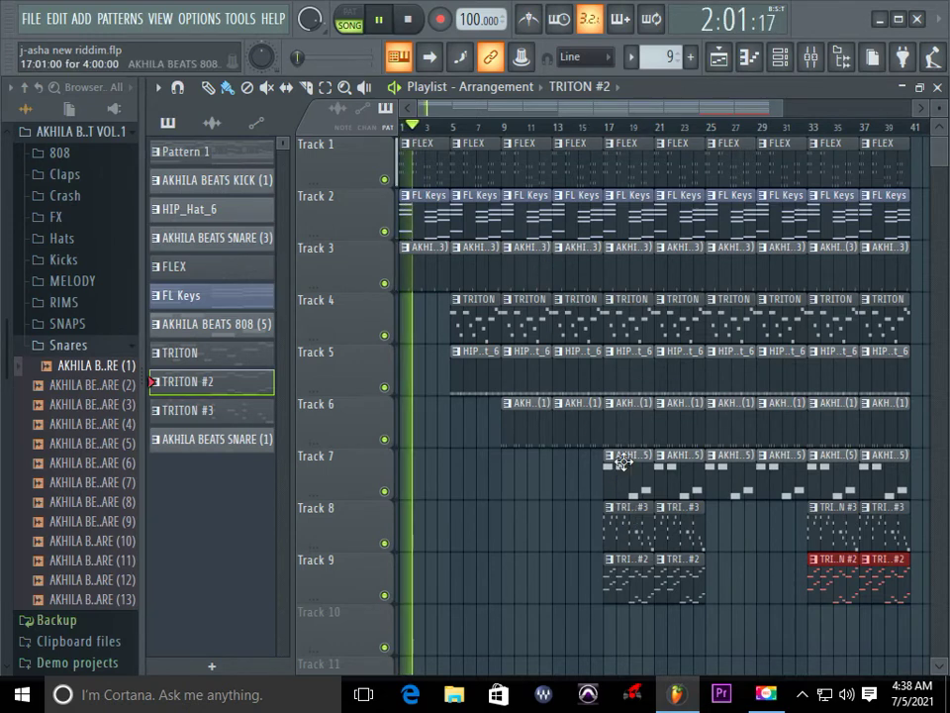
mouse_move(581, 109)
left_mouse_down()
mouse_move(669, 111)
mouse_move(586, 110)
left_mouse_up()
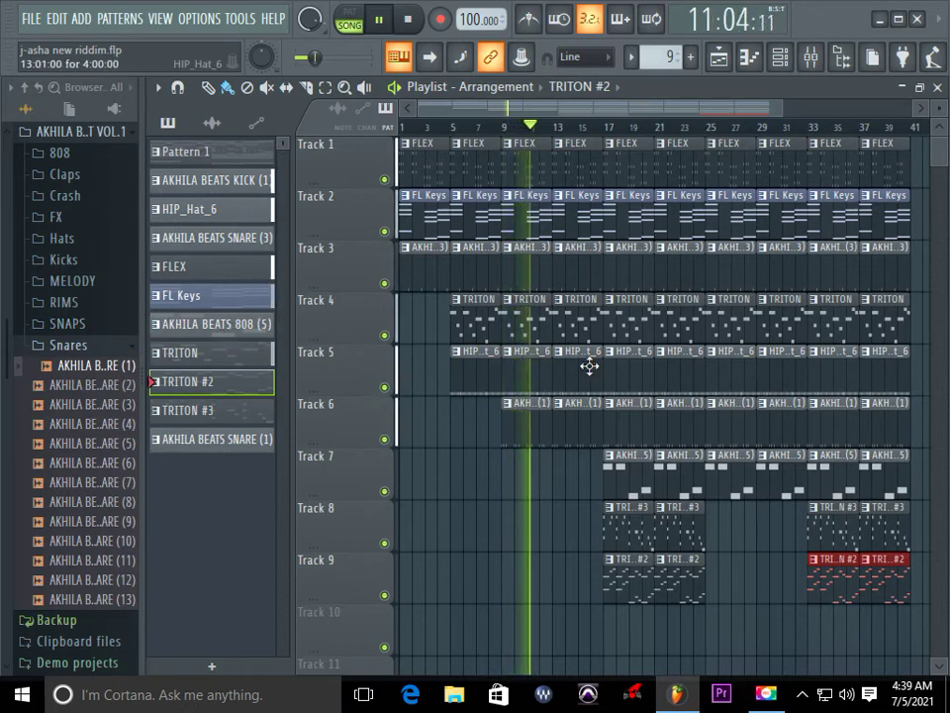
left_click(630, 472)
left_click(559, 465)
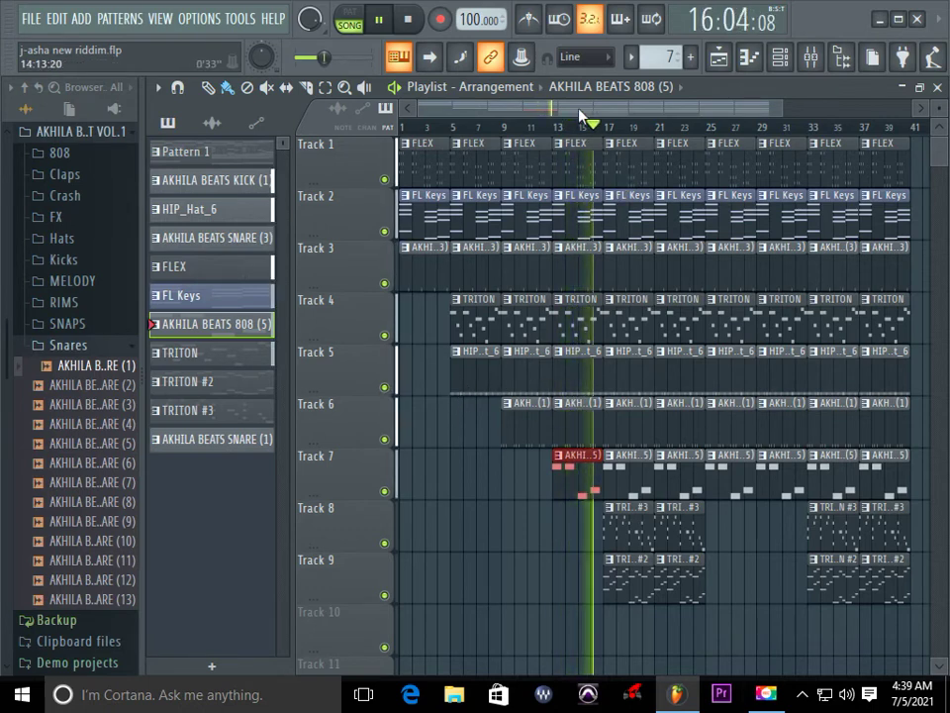
Step: Route the selected channels to consecutive mixer tracks starting from Insert 1
left_click(781, 60)
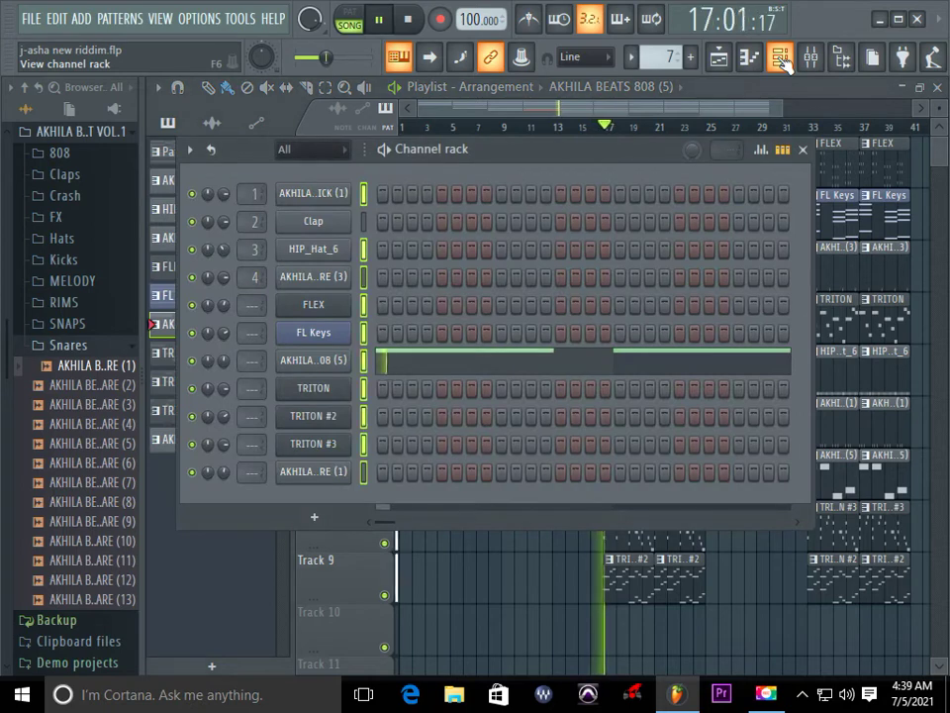
left_click(810, 57)
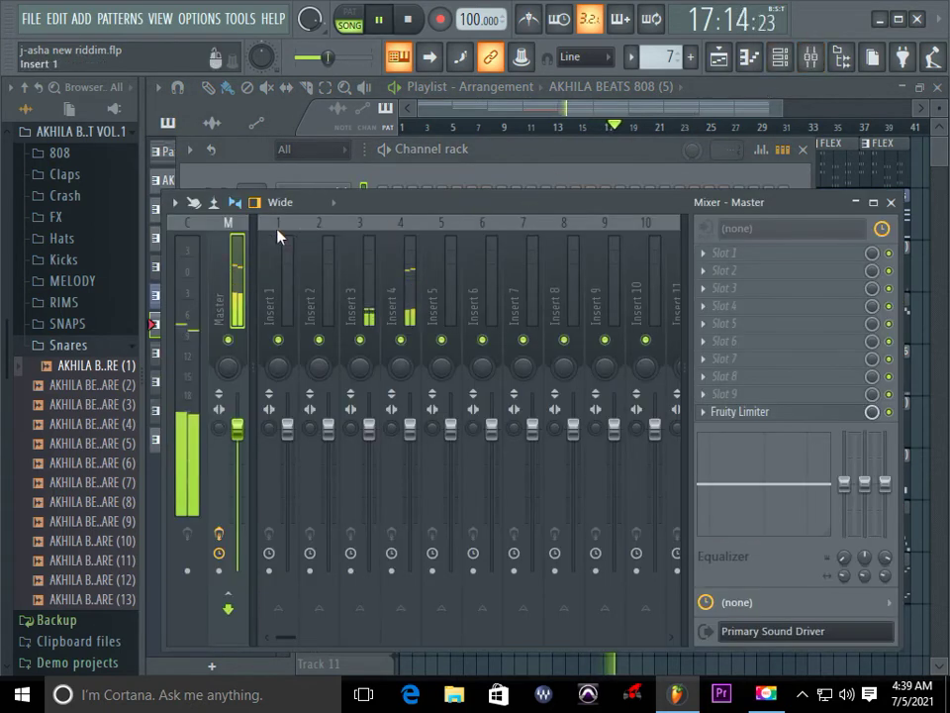
right_click(291, 297)
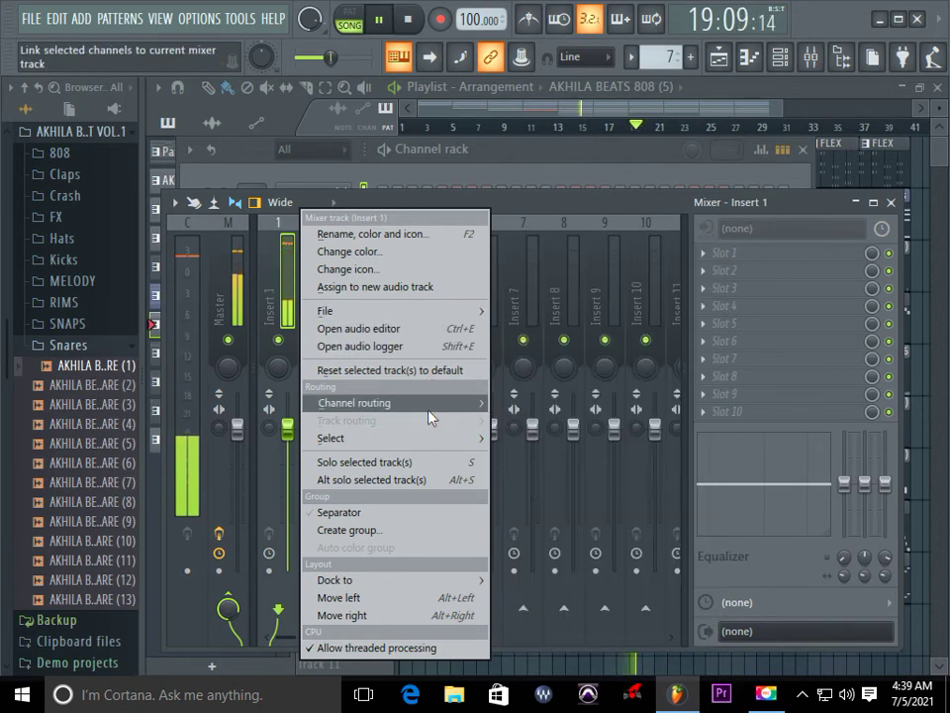
mouse_move(430, 403)
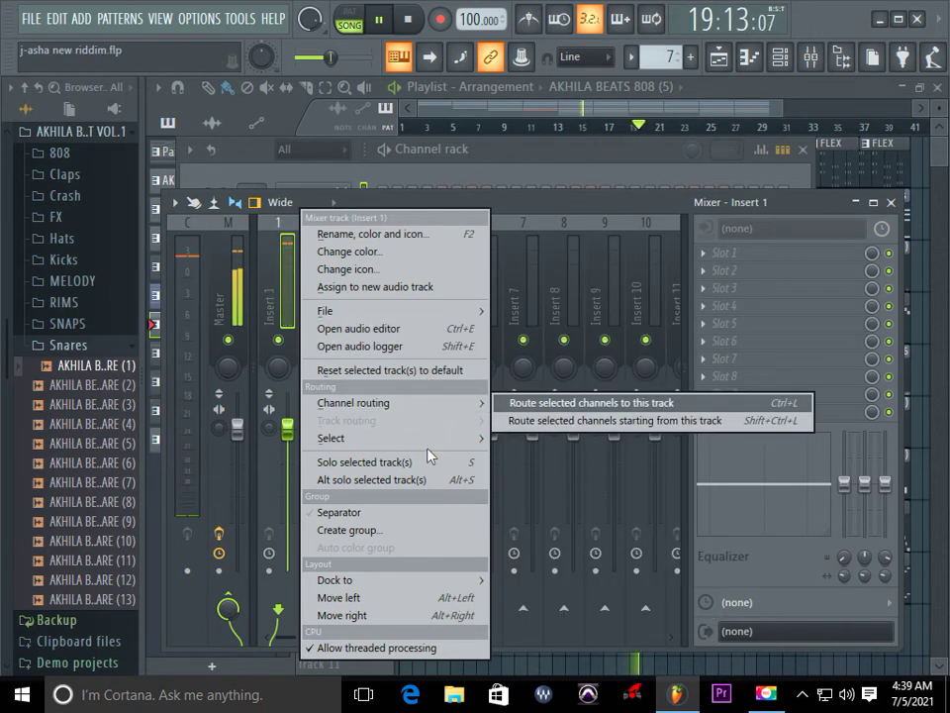
left_click(536, 421)
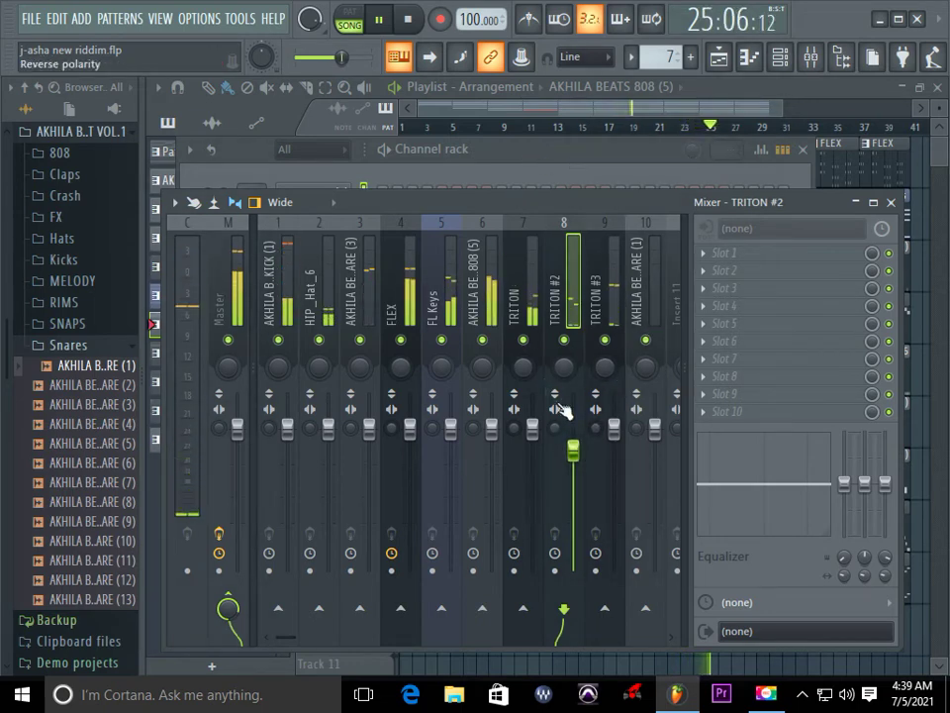
Step: Play the song from bar 17 and lower the mixer volumes of TRITON #3 and TRITON #2
left_click(558, 134)
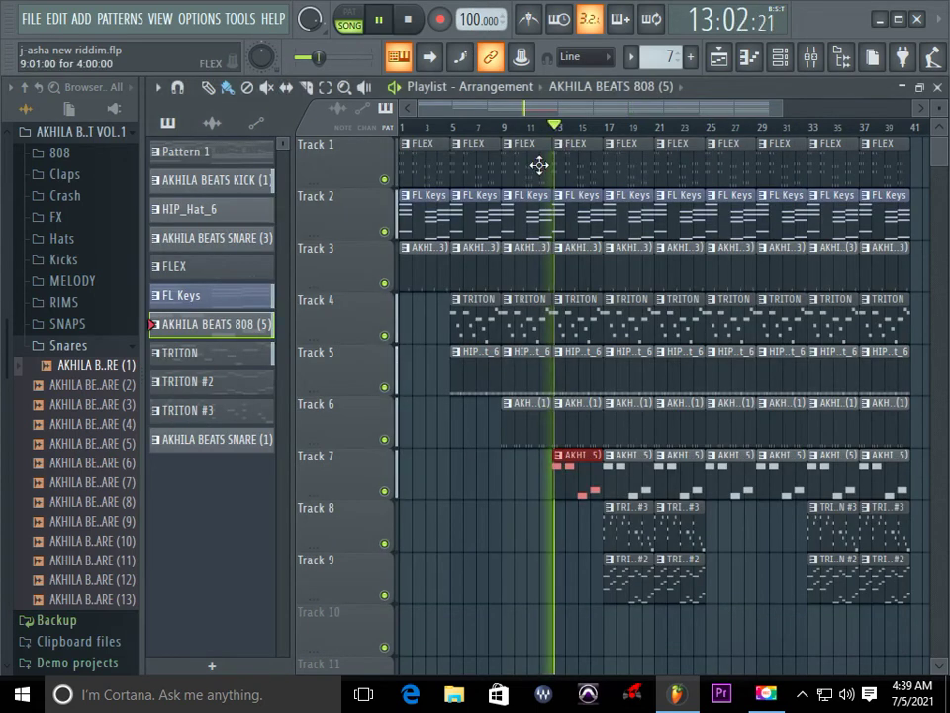
left_click(609, 129)
left_click(806, 58)
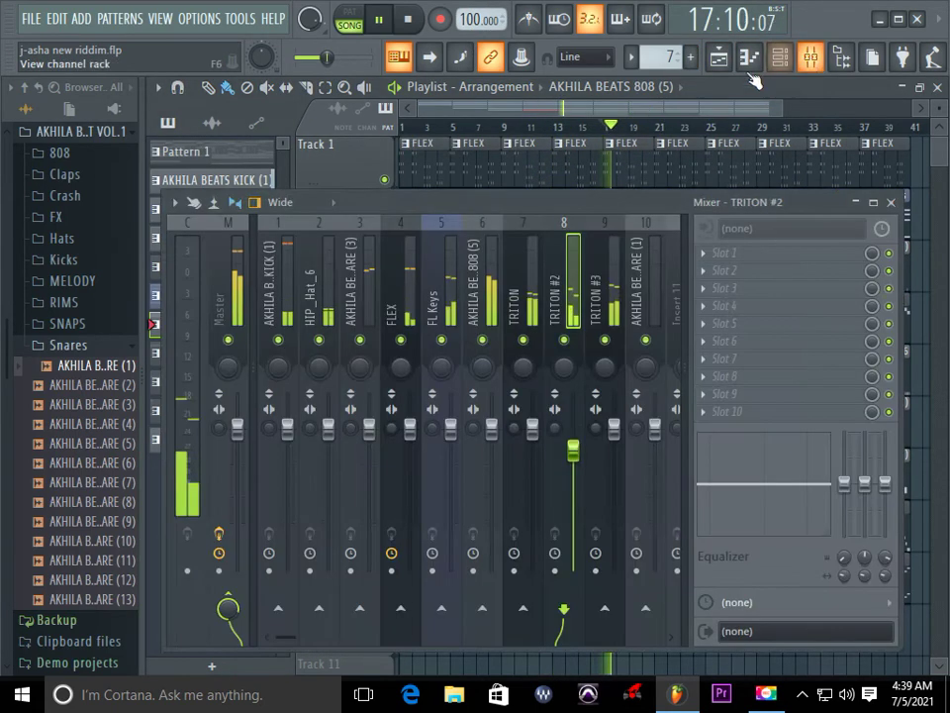
left_click_drag(614, 440, 614, 453)
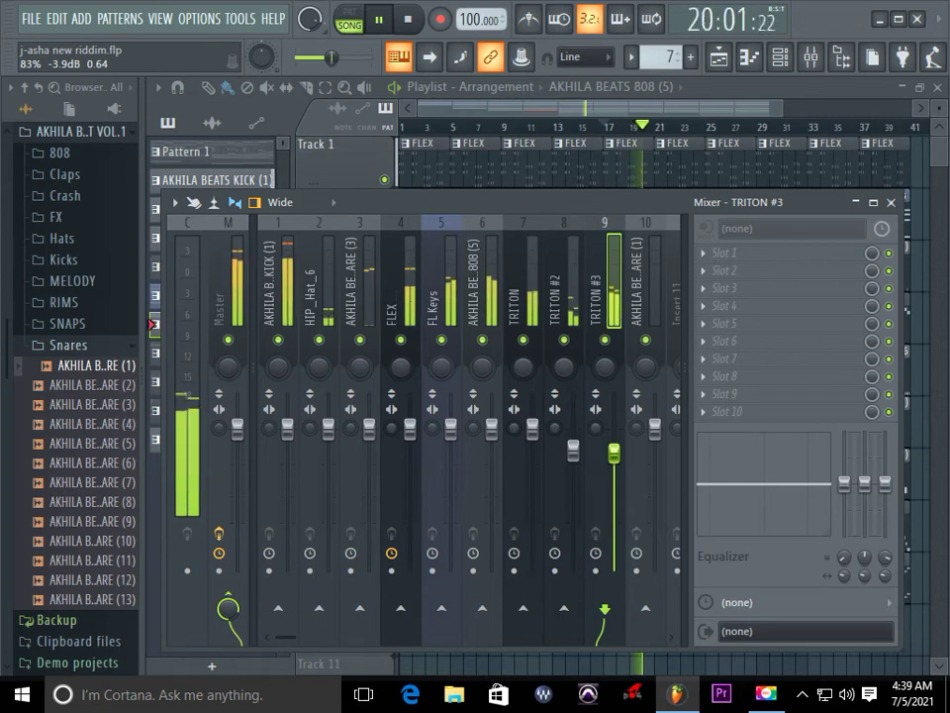
left_click_drag(614, 459, 611, 469)
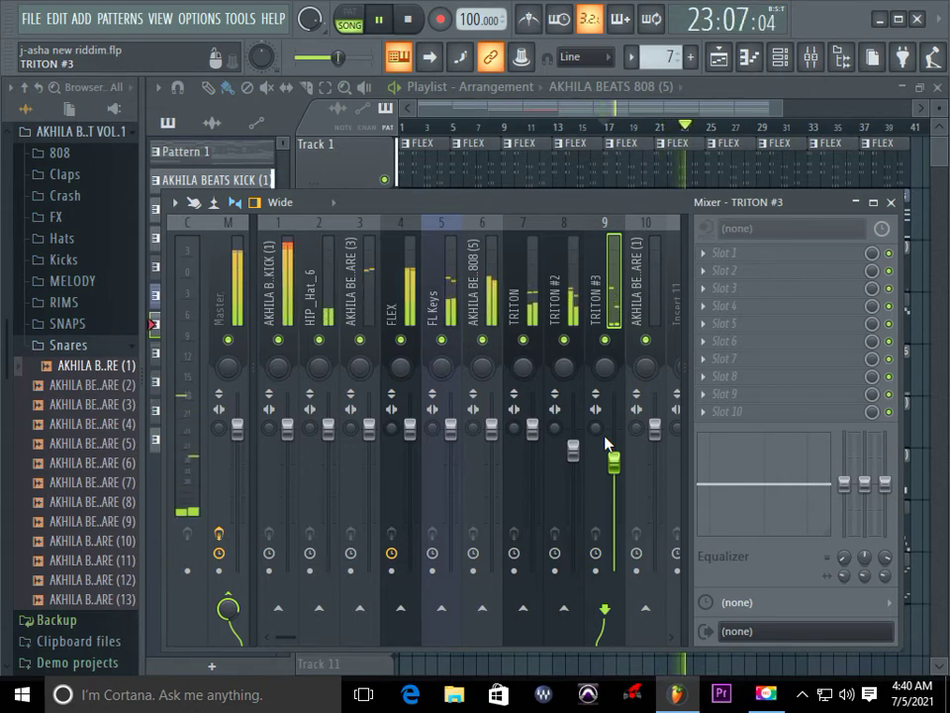
left_click_drag(573, 450, 574, 475)
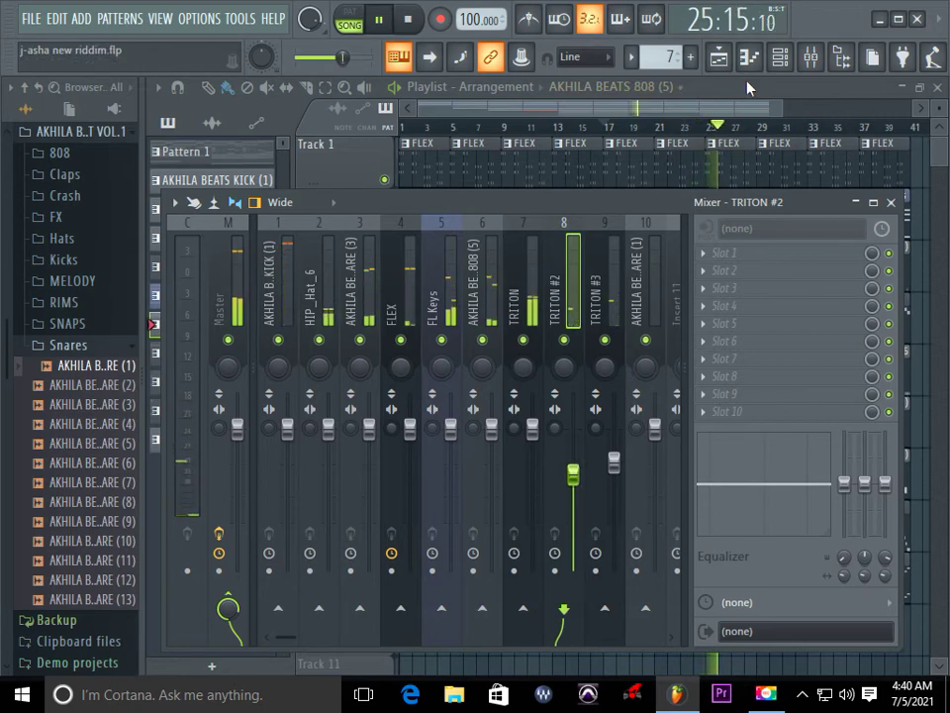
Step: Paint AKHILA BEATS SNARE (1) clips along Track 10 and shift the whole row to start at bar 9
key("F9")
left_click(218, 441)
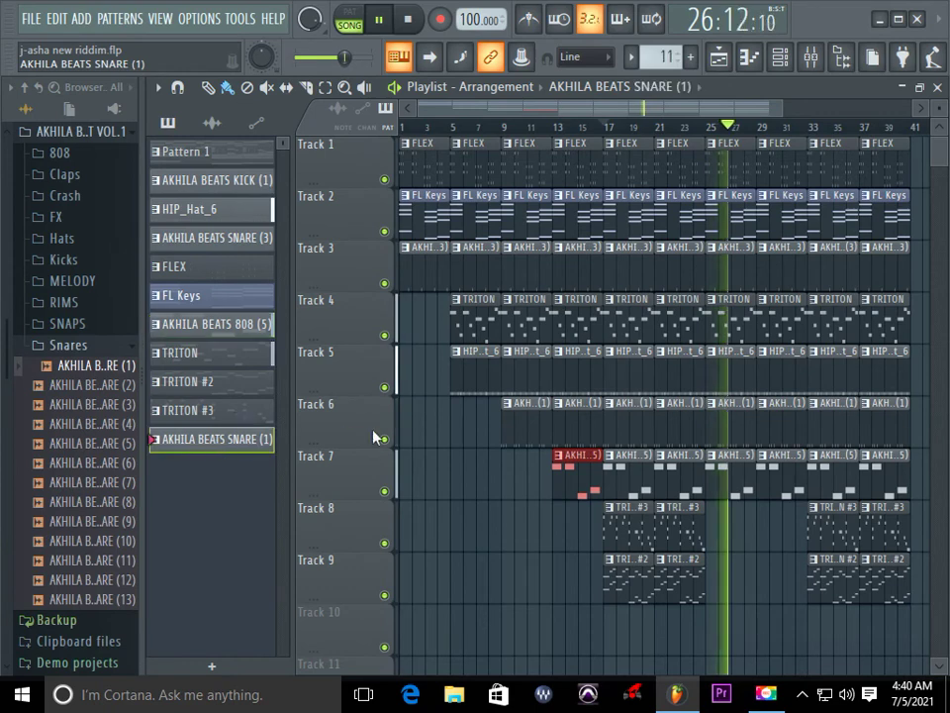
scroll(492, 410, "down", 4)
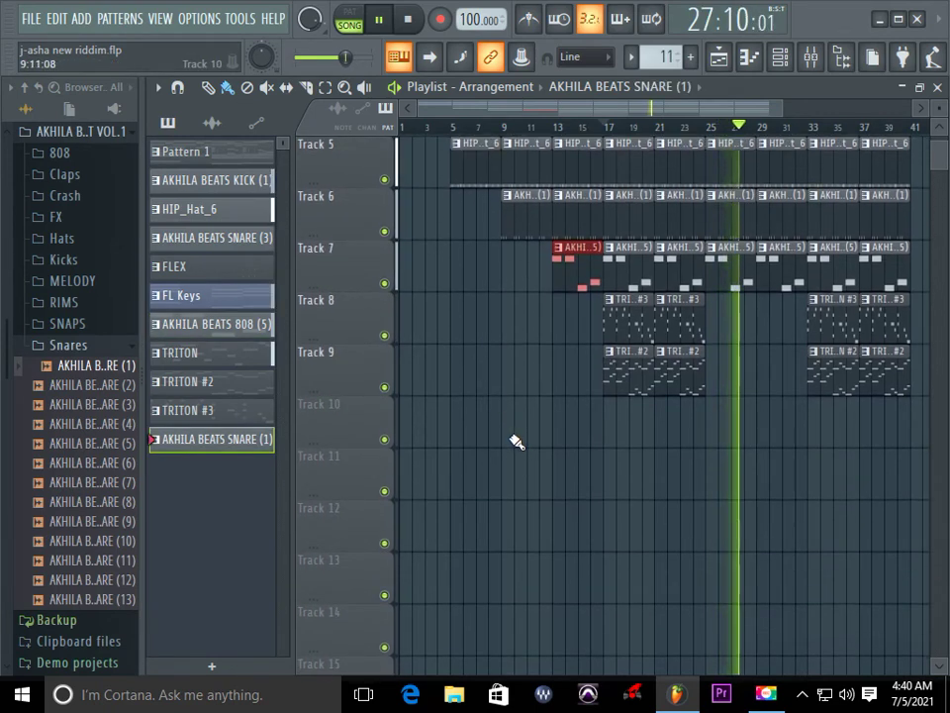
left_click_drag(516, 442, 901, 429)
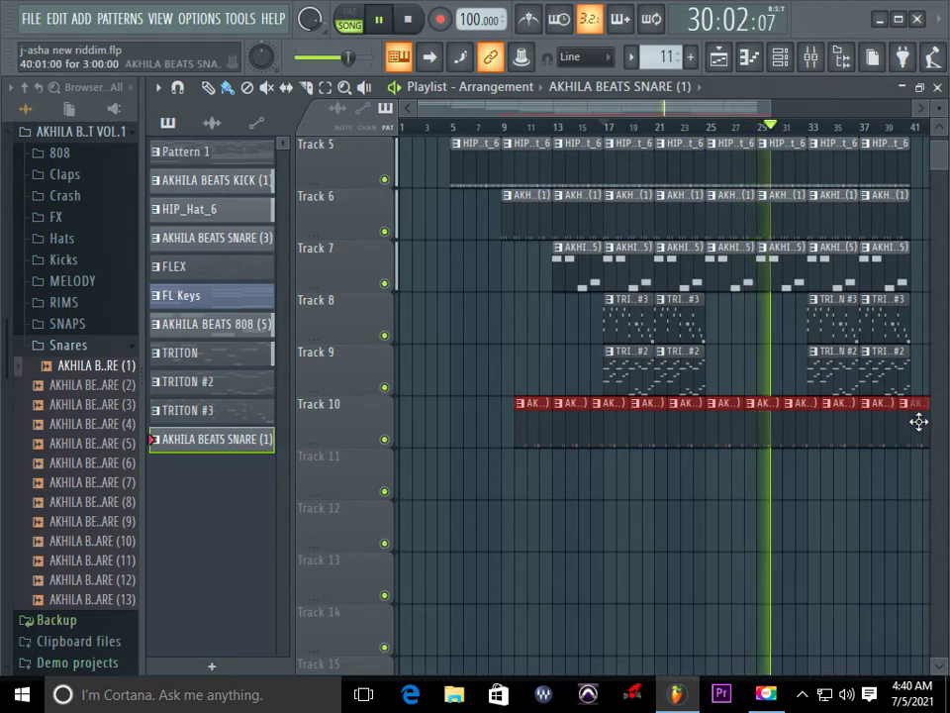
left_click_drag(580, 106, 607, 110)
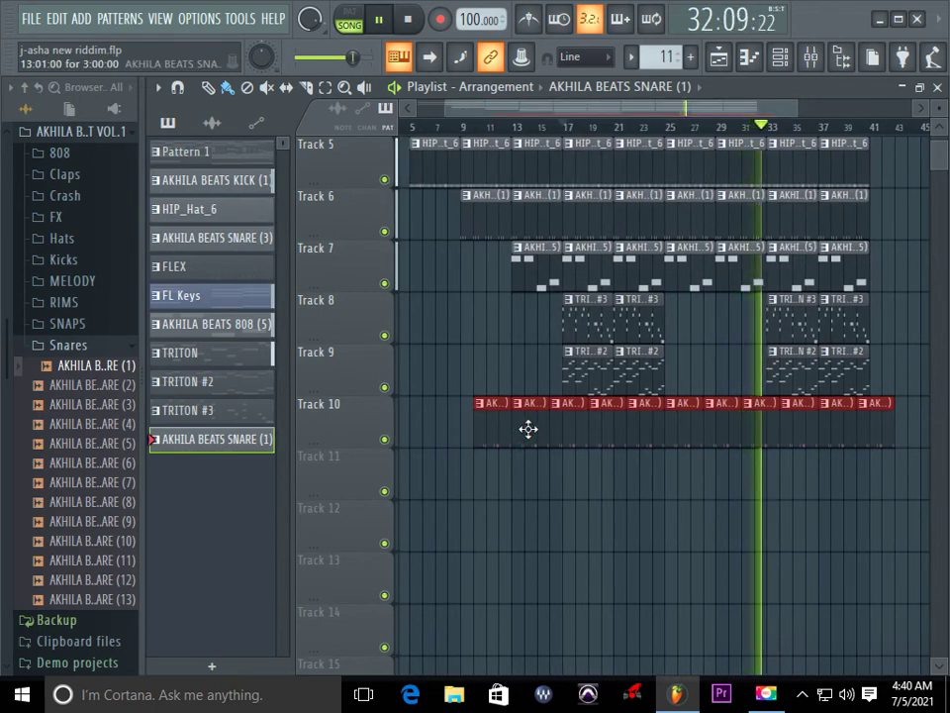
left_click_drag(531, 428, 525, 429)
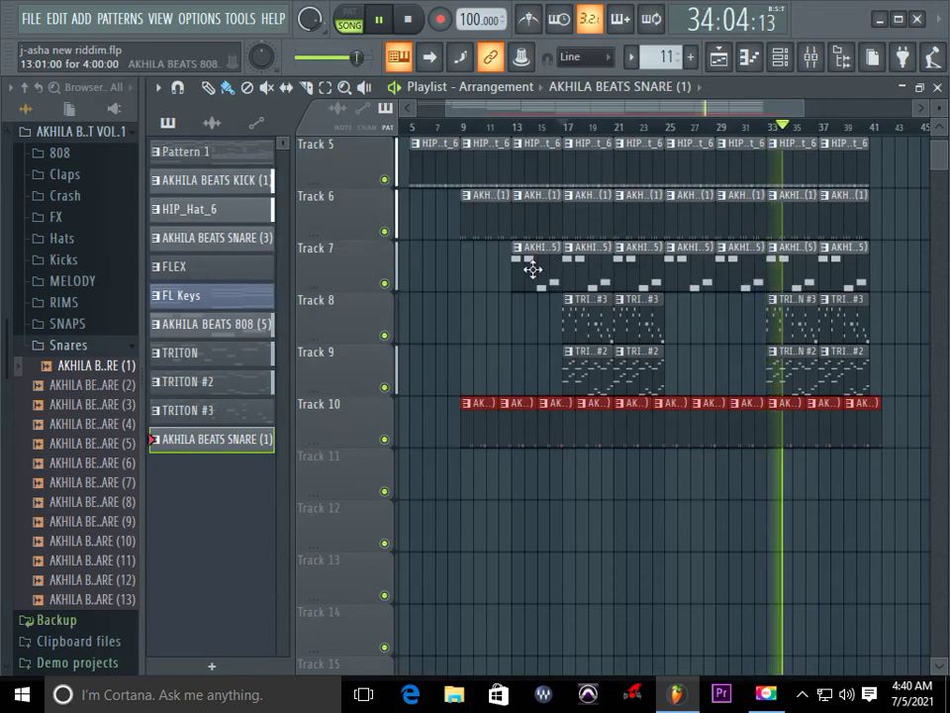
Step: Lower the mixer volume of AKHILA BEATS SNARE (1) slightly and close the mixer
left_click(809, 58)
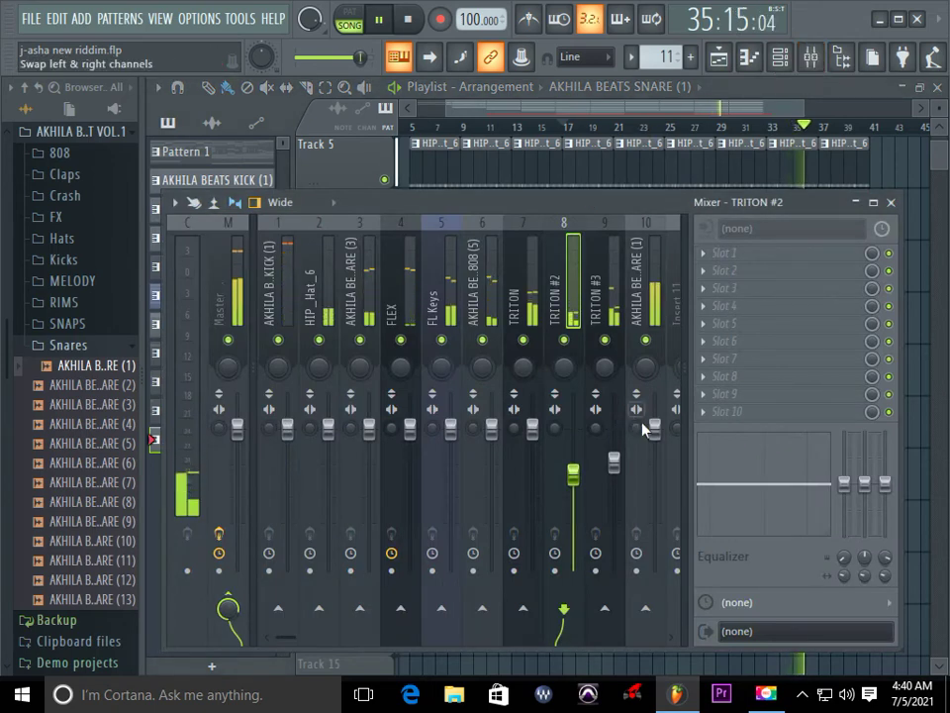
left_click_drag(655, 429, 655, 440)
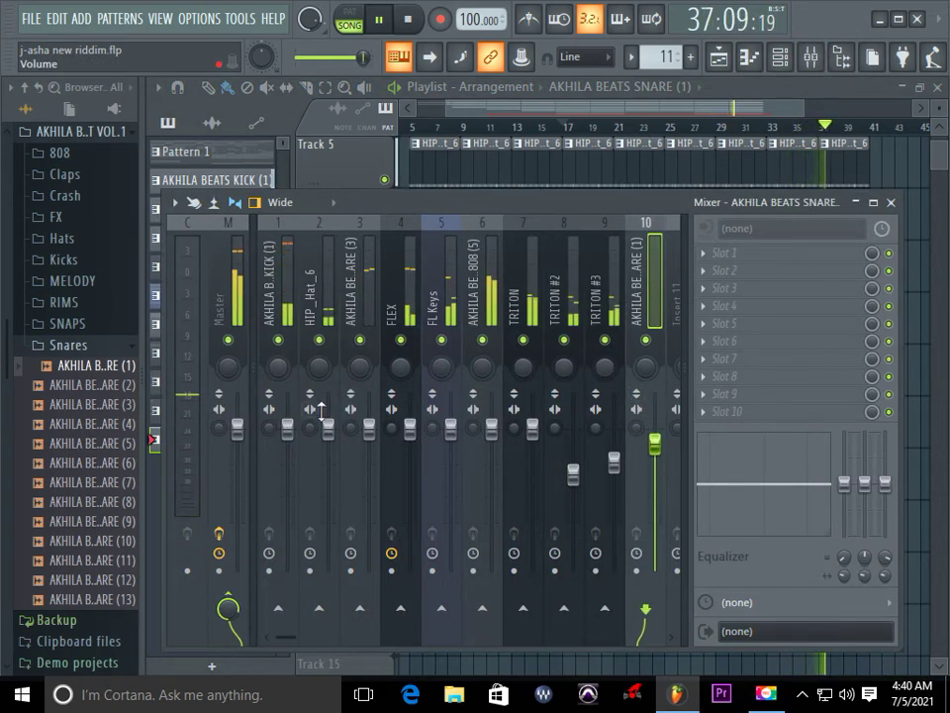
left_click(891, 202)
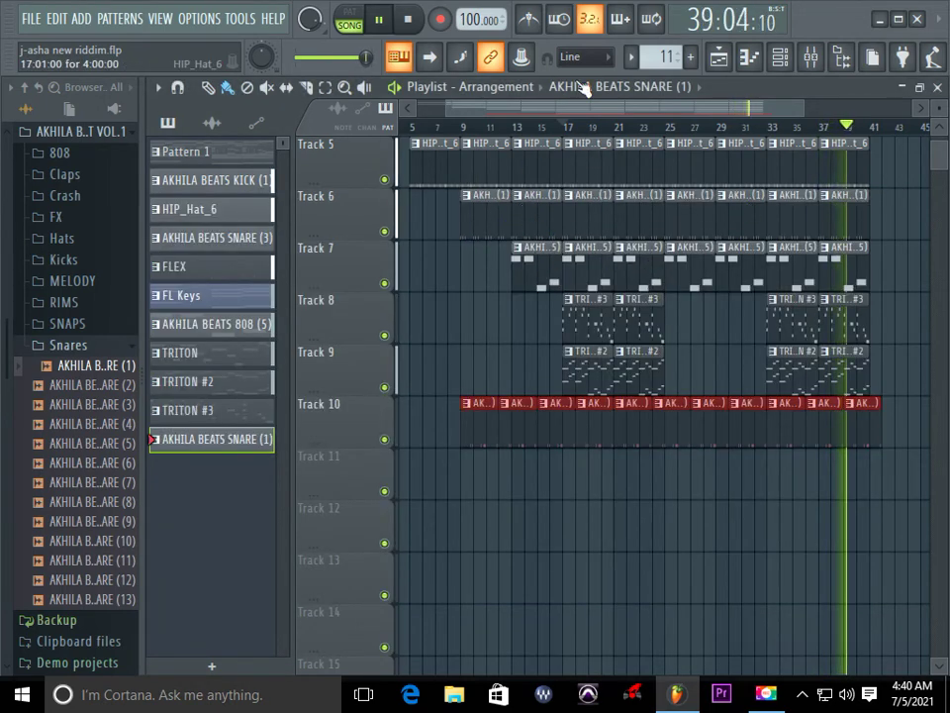
Step: Restart playback of the full arrangement from bar 1
left_click(408, 18)
key("space")
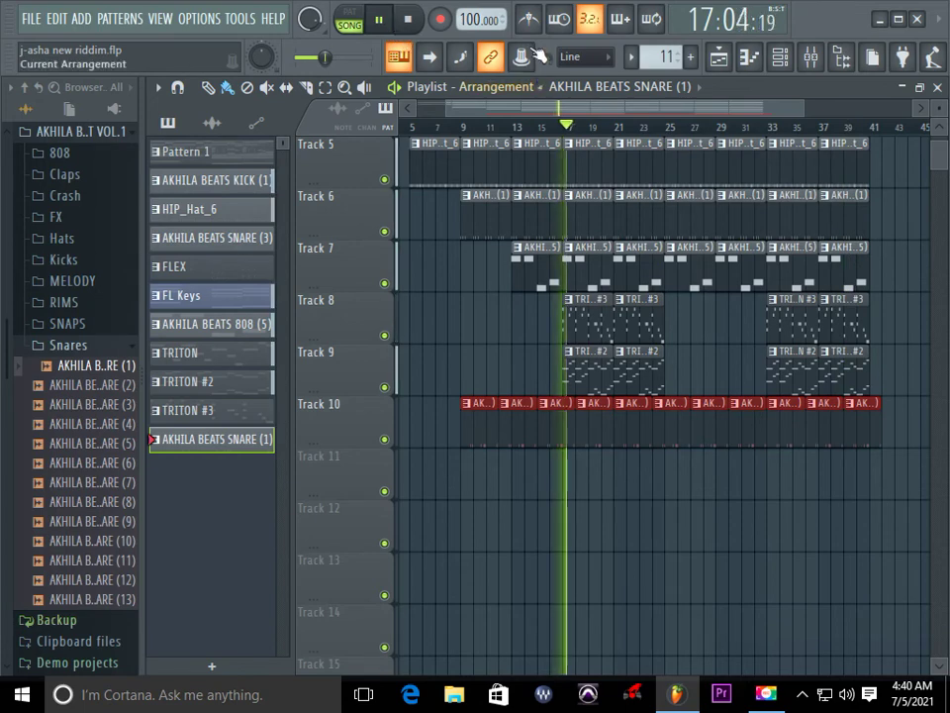
left_click(407, 19)
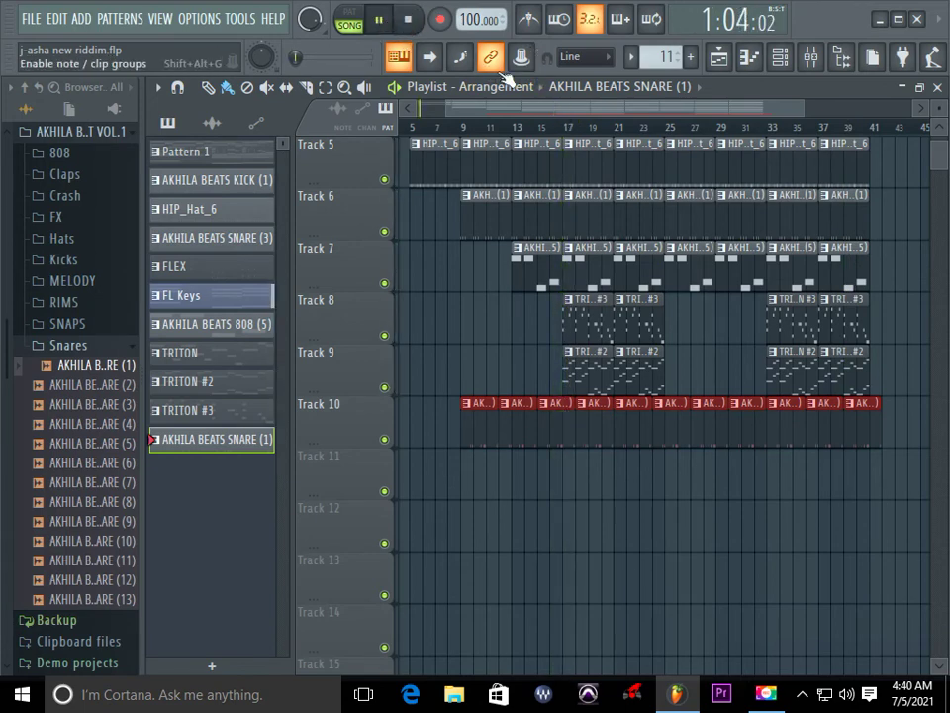
Step: Lower the mixer volume of TRITON to about 77% (-5.4 dB) and close the mixer
scroll(574, 332, "up", 4)
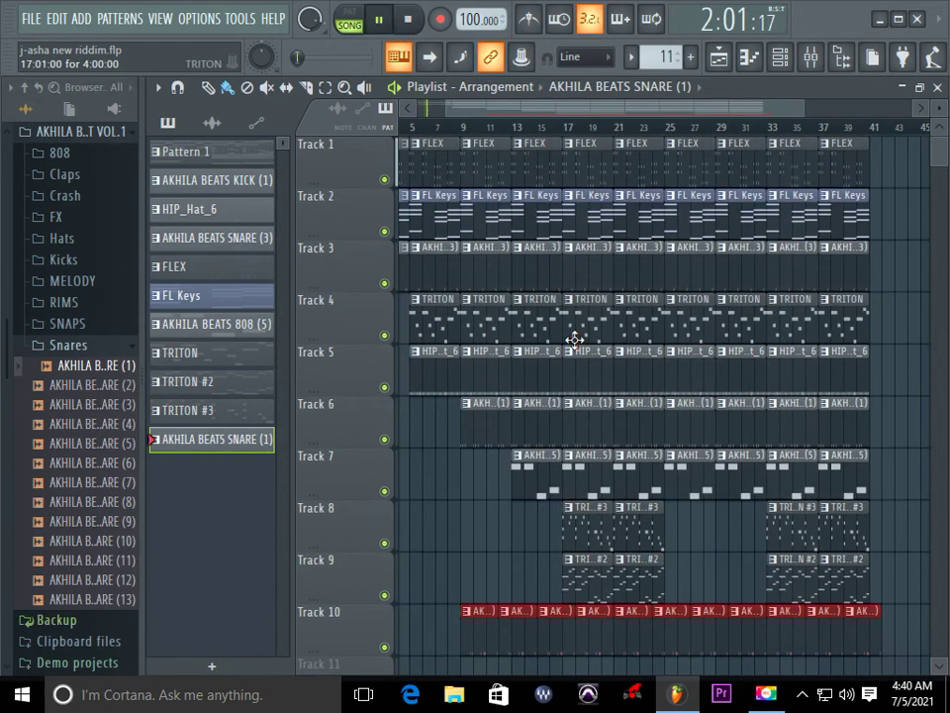
scroll(574, 339, "down", 2)
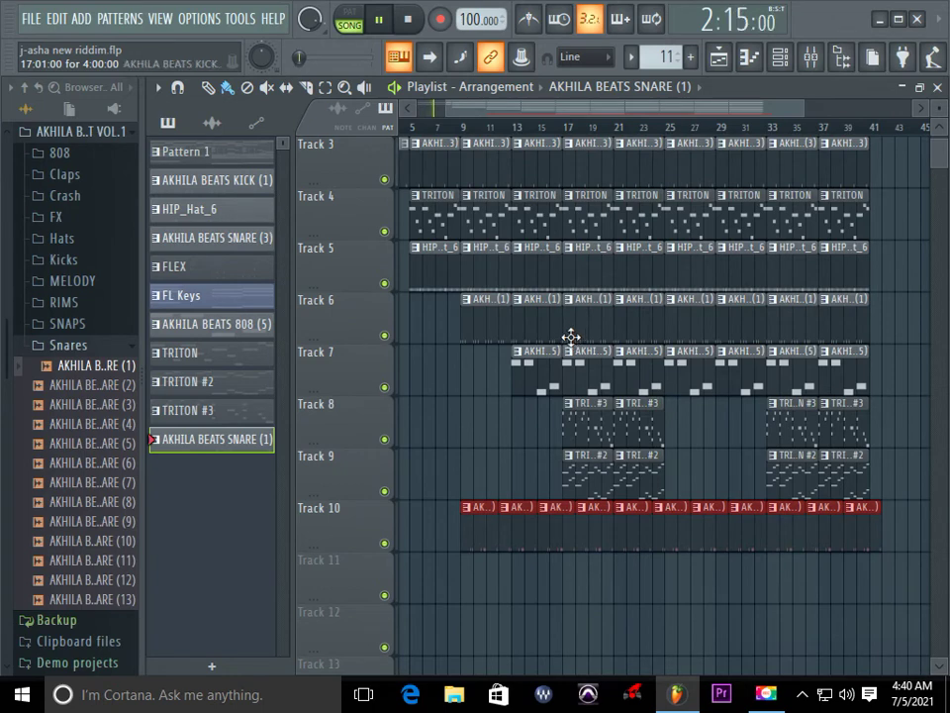
scroll(559, 198, "up", 2)
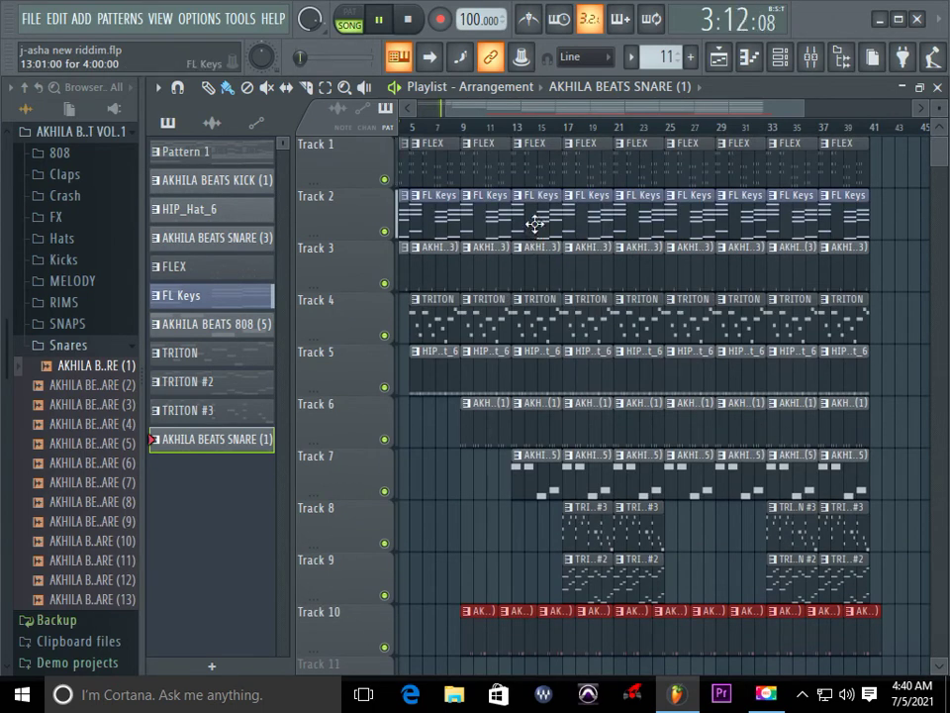
scroll(543, 309, "down", 2)
scroll(543, 308, "up", 2)
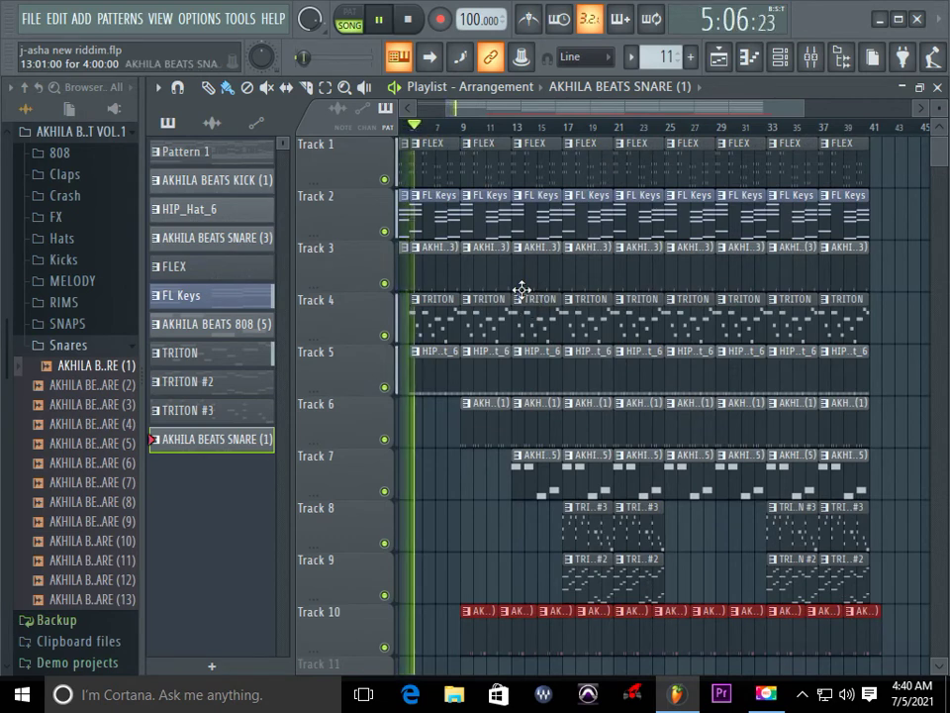
scroll(475, 320, "down", 2)
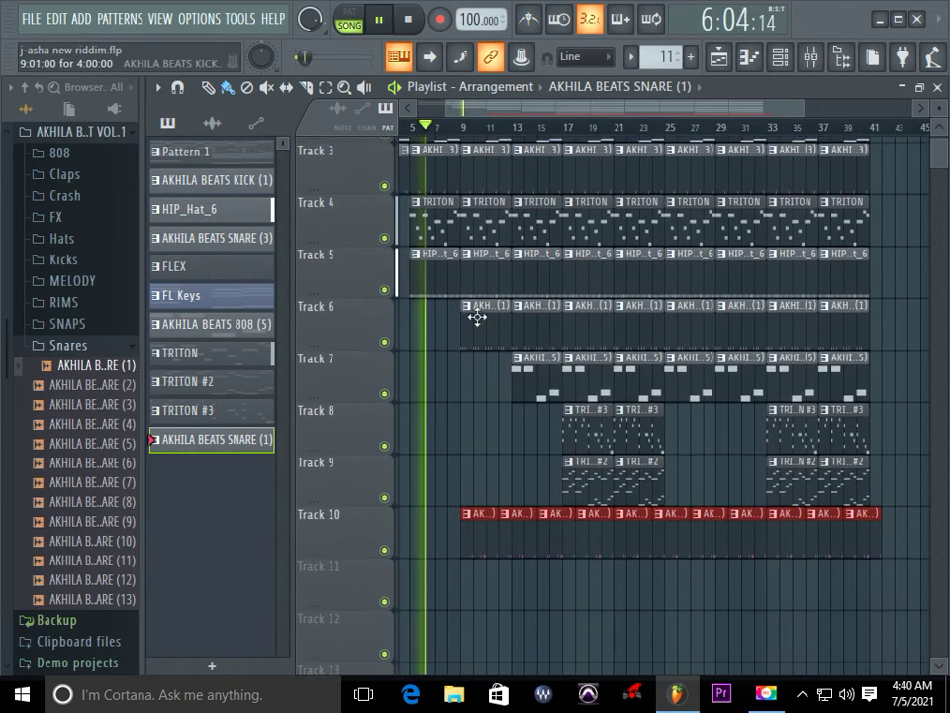
left_click(808, 57)
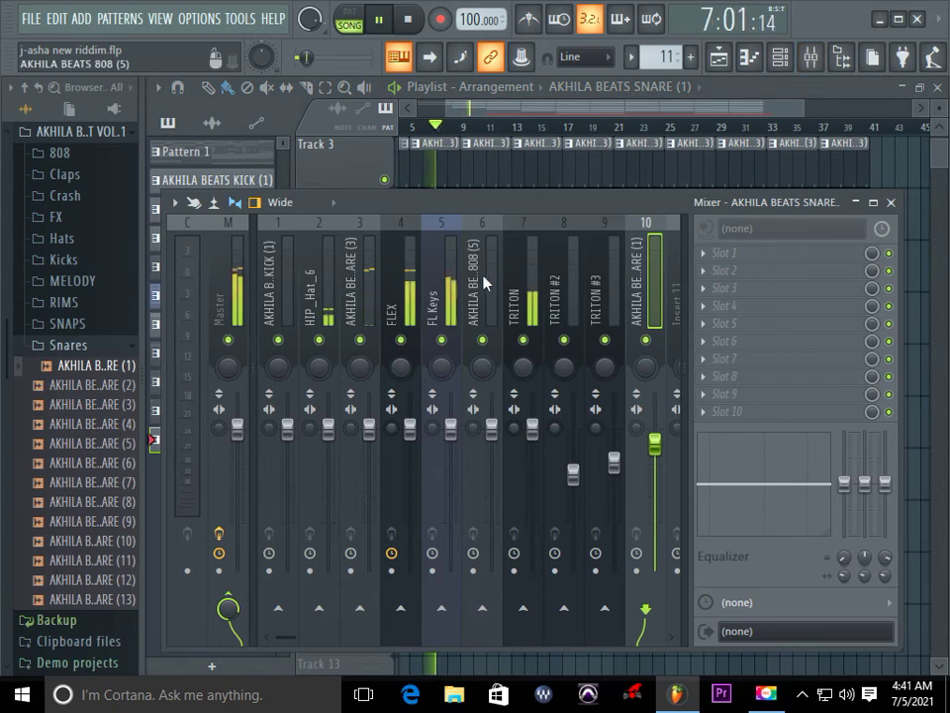
left_click_drag(535, 430, 533, 461)
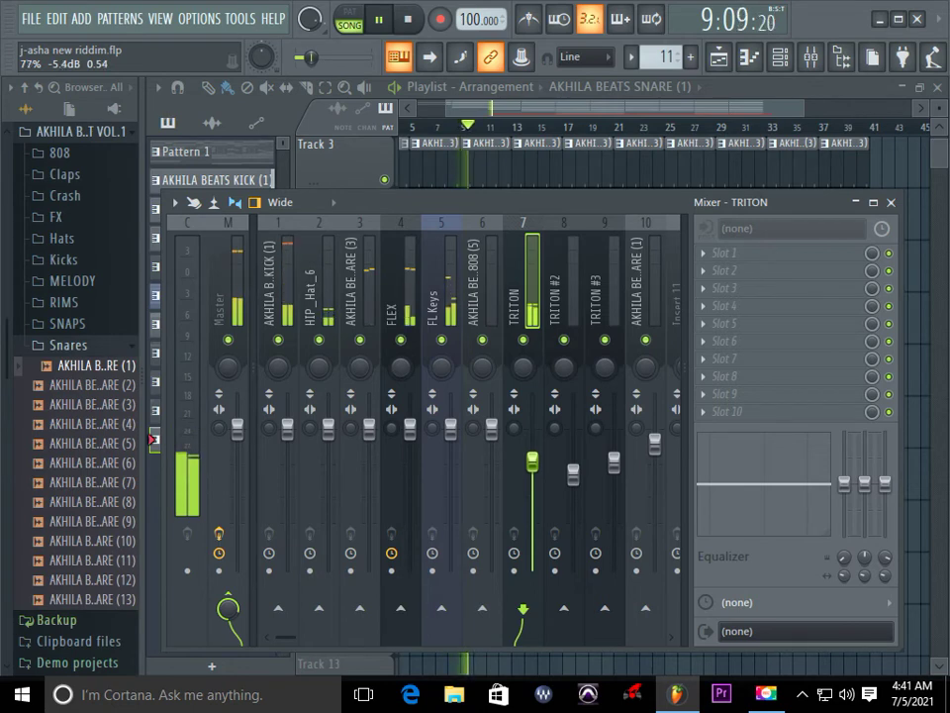
left_click(891, 202)
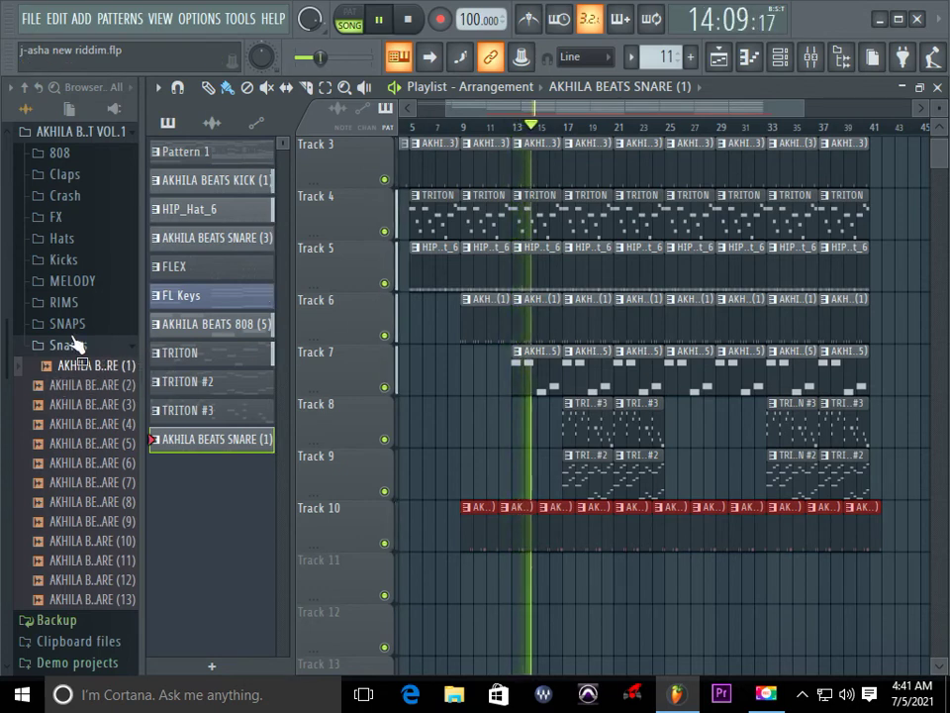
Step: Place the AKHILA BEATS FX (1) sample from the FX folder on Track 11 at bar 12 and lower its channel volume to about 28%
left_click(89, 217)
left_click(99, 240)
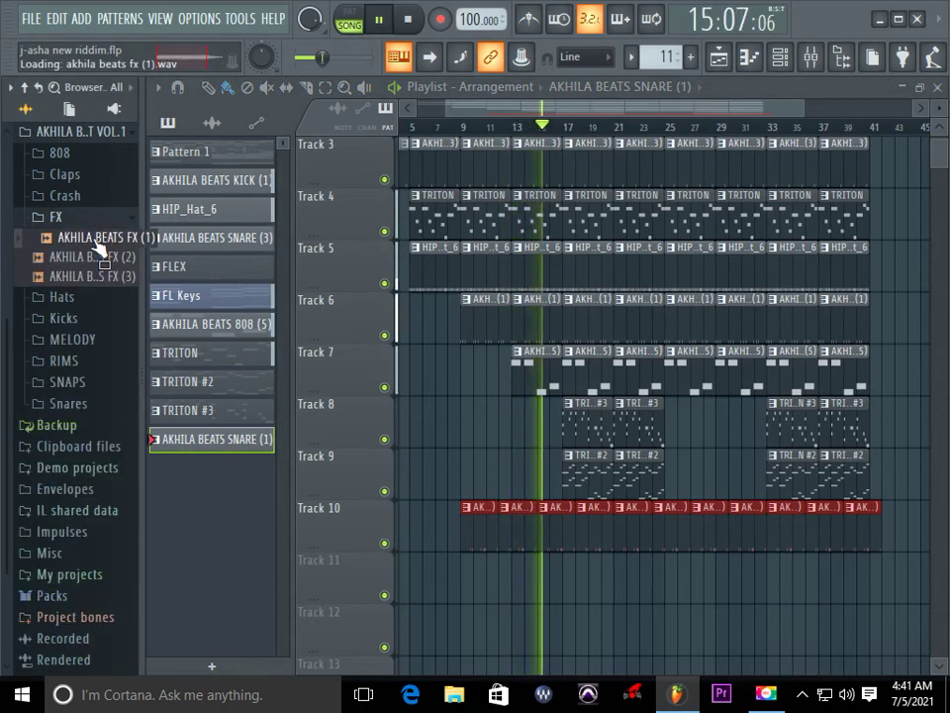
left_click_drag(99, 246, 543, 572)
double_click(546, 579)
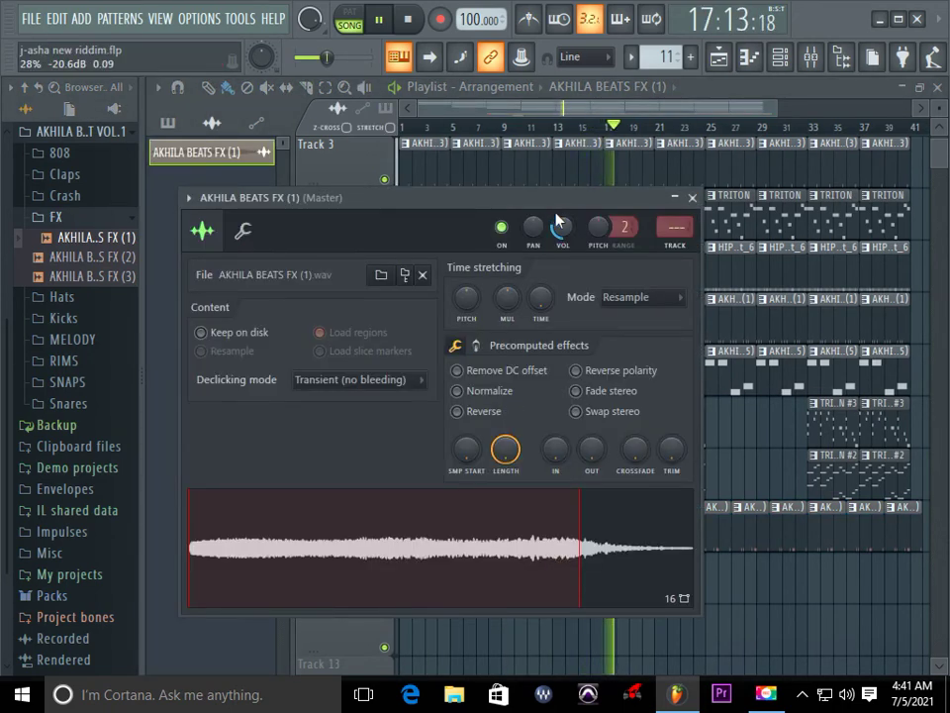
left_click(694, 198)
Step: Replay the song from bar 11 and from bar 5, and save the project
left_click(529, 126)
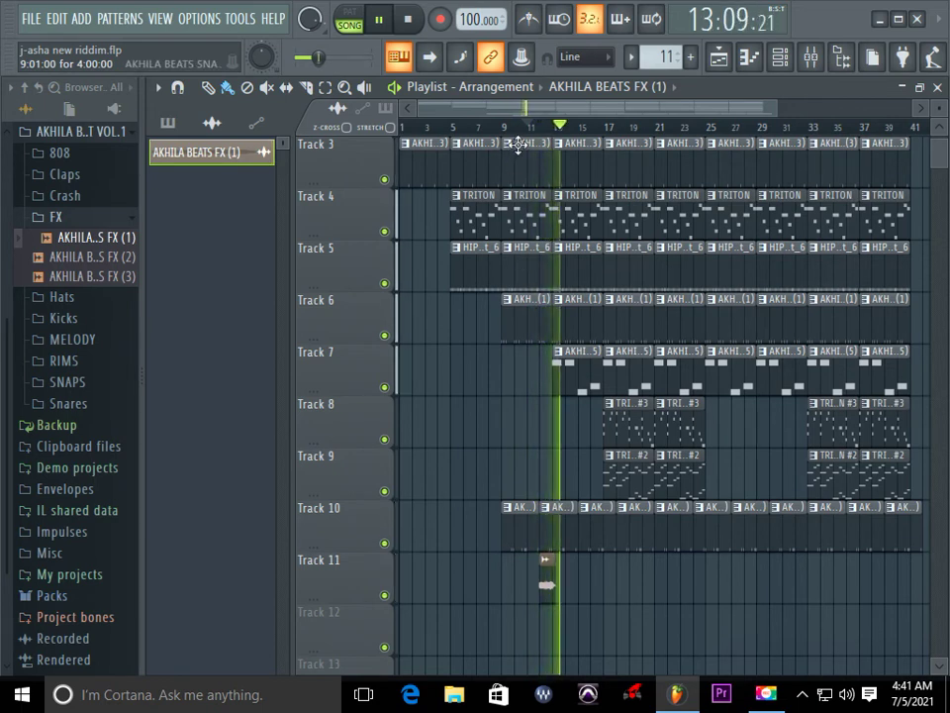
left_click(454, 125)
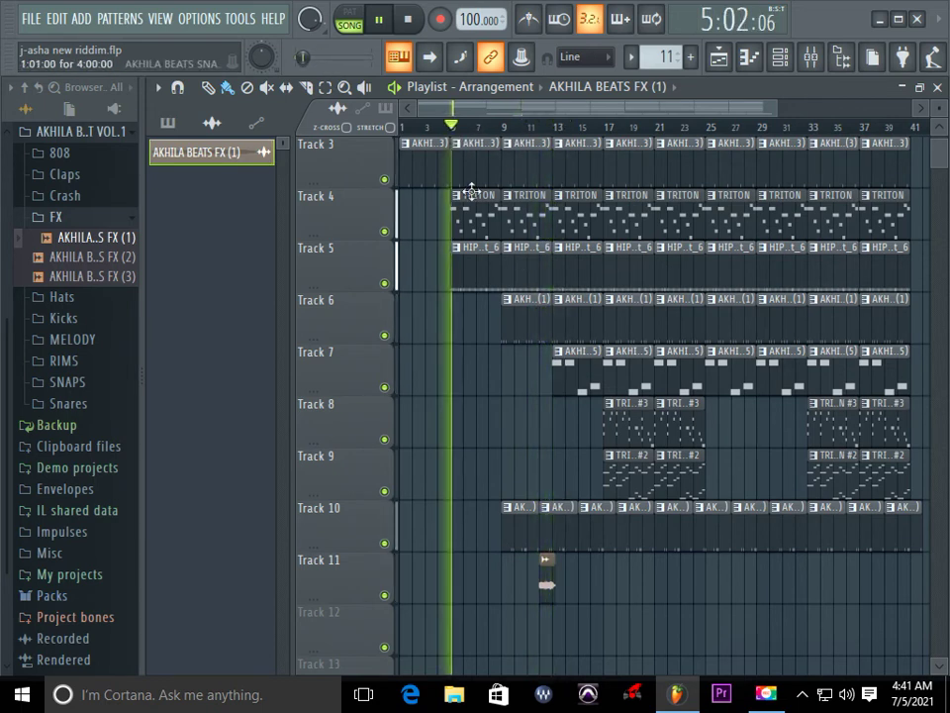
left_click(29, 22)
left_click(45, 101)
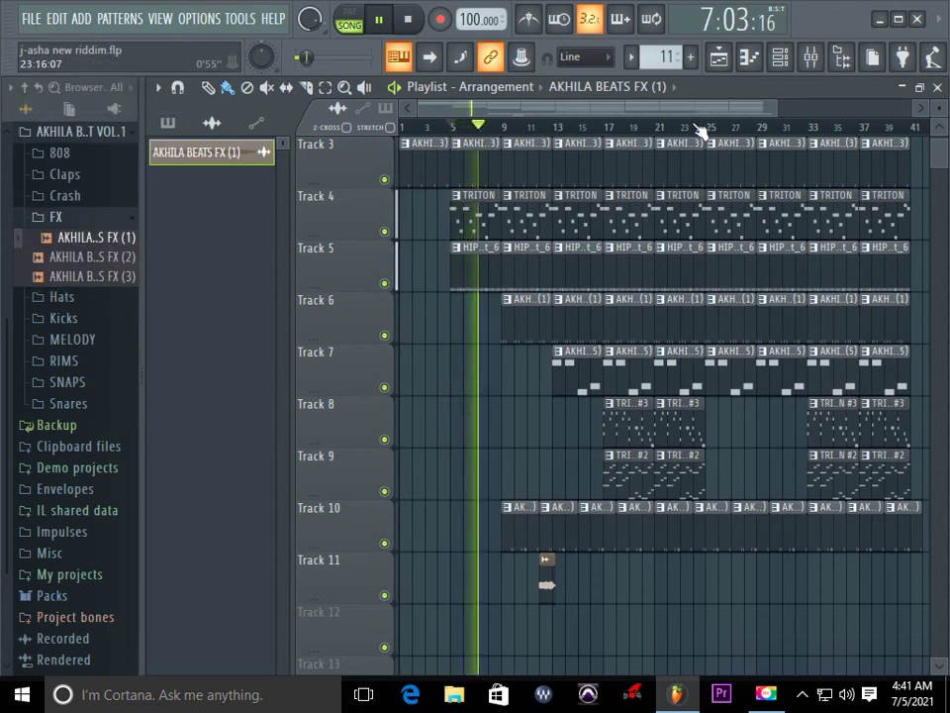
Step: Delete the HIP_Hat_6 clip at bar 13 on Track 5
scroll(700, 132, "down", 2)
scroll(700, 131, "down", 1)
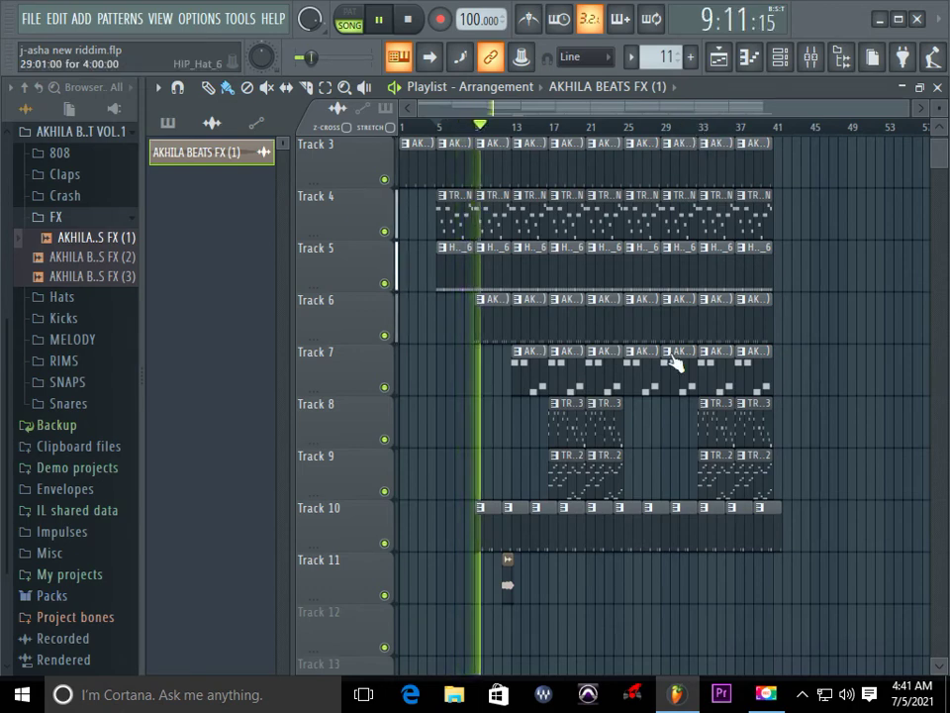
scroll(678, 354, "up", 2)
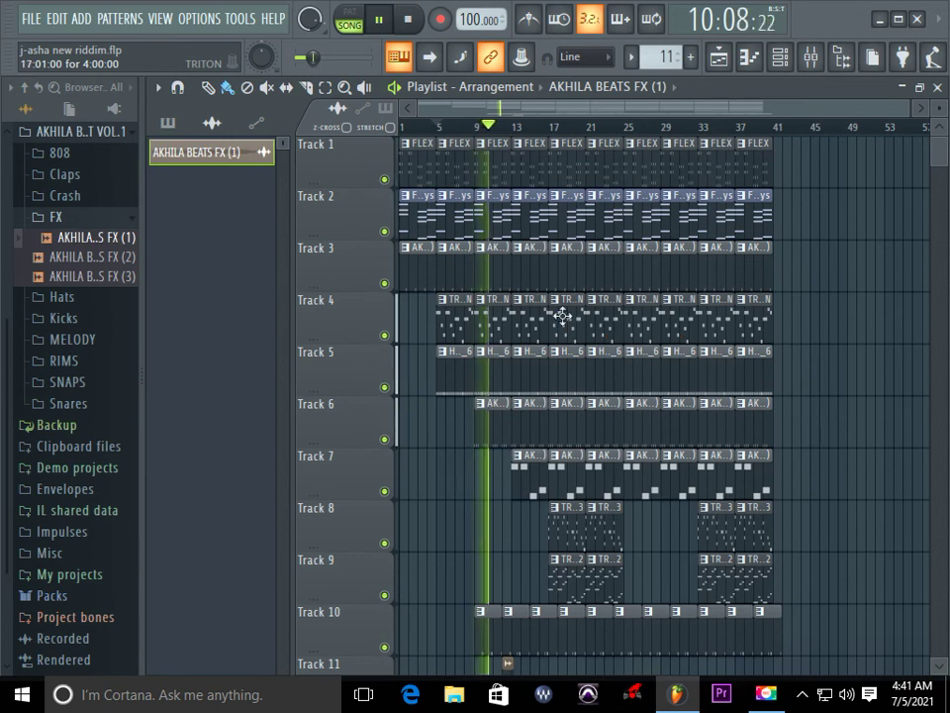
right_click(532, 379)
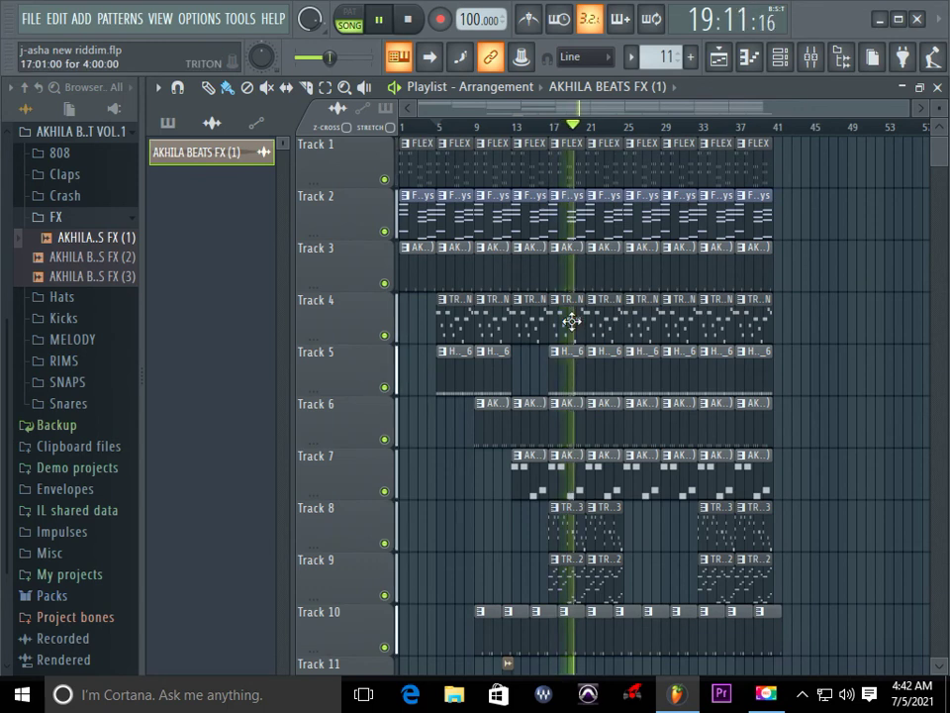
Step: Delete the TRITON clips at bars 25, 29, 13 and 9 on Track 4
right_click(643, 323)
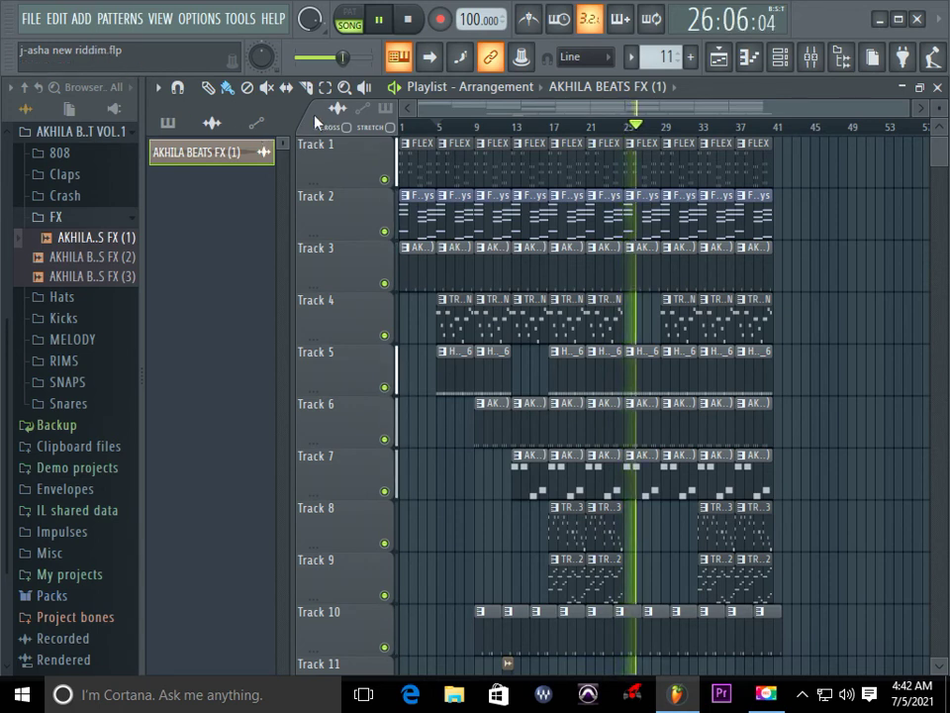
right_click(679, 315)
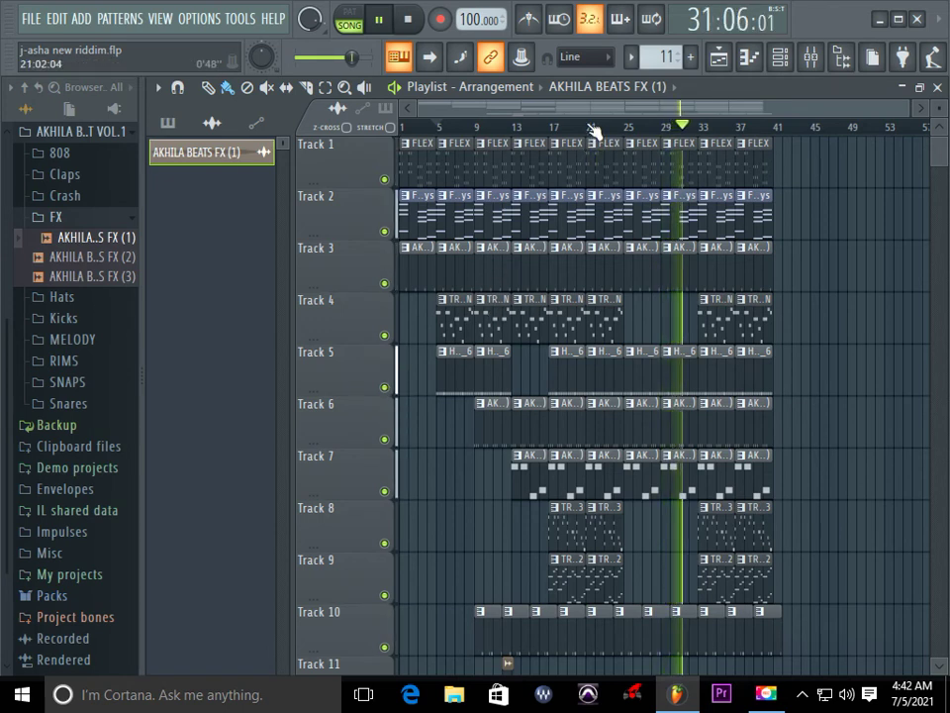
right_click(528, 324)
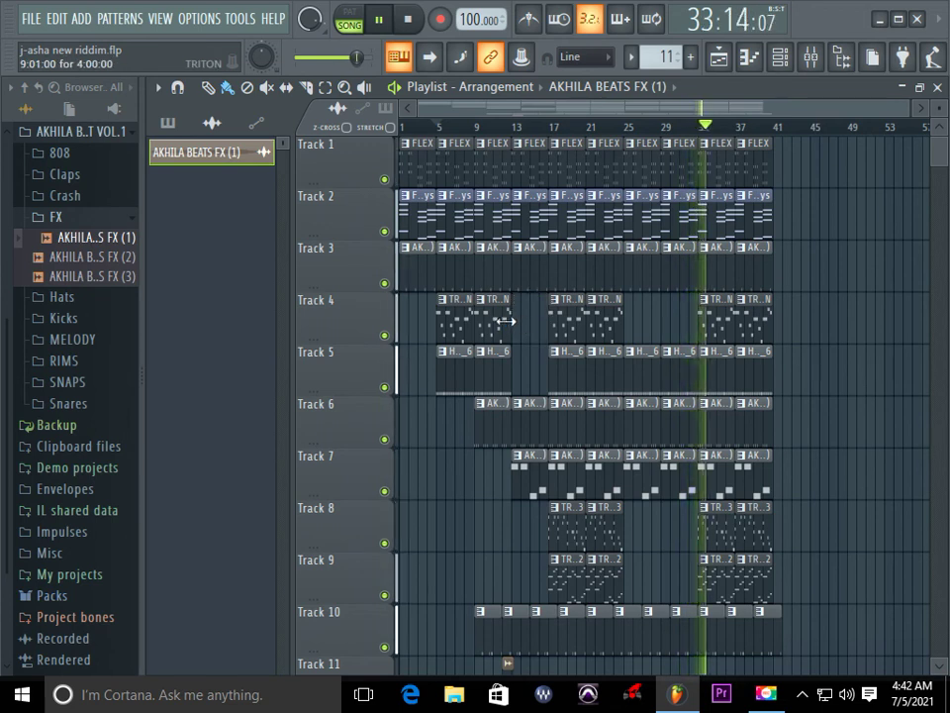
right_click(492, 317)
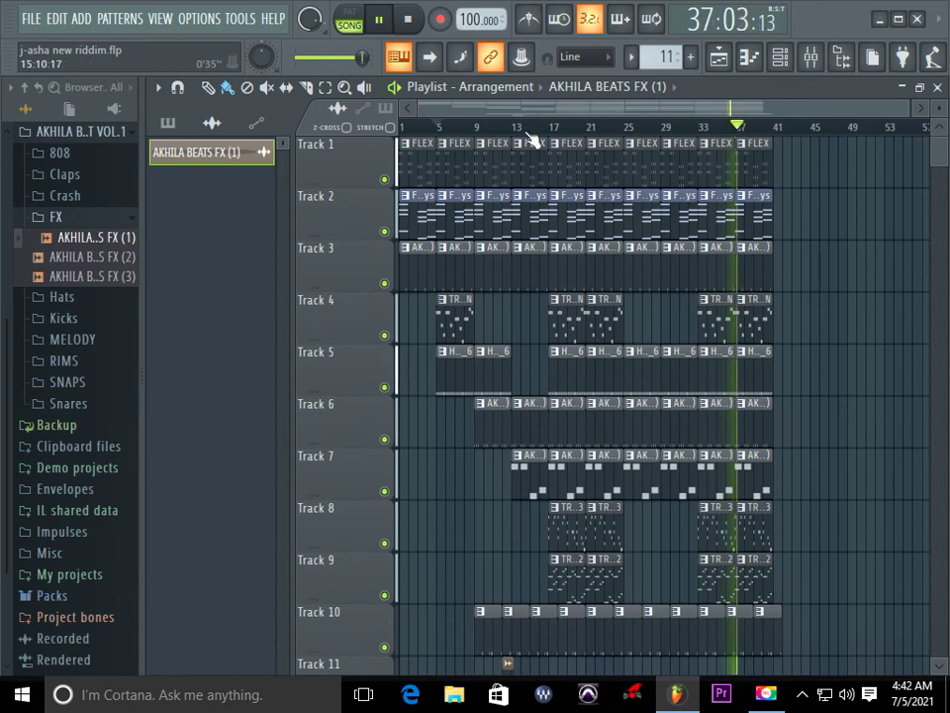
Step: Restart playback of the thinned-out arrangement from bar 1 and save the project again
left_click(408, 20)
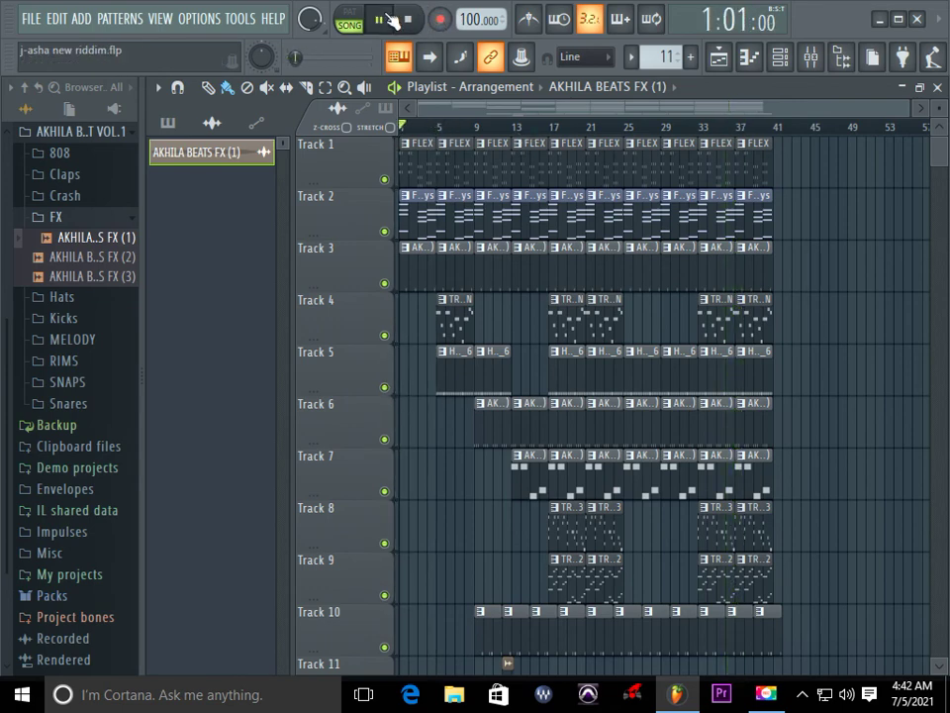
scroll(672, 378, "down", 3)
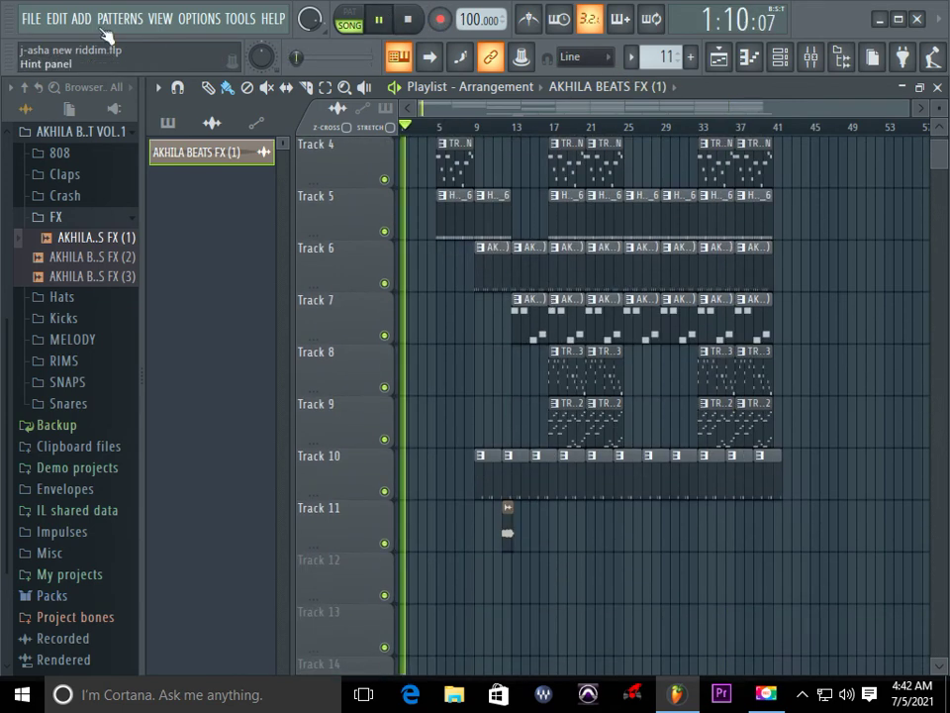
left_click(45, 20)
left_click(71, 103)
Step: Review all playlist tracks while the arrangement plays, and stop playback
scroll(746, 364, "down", 1)
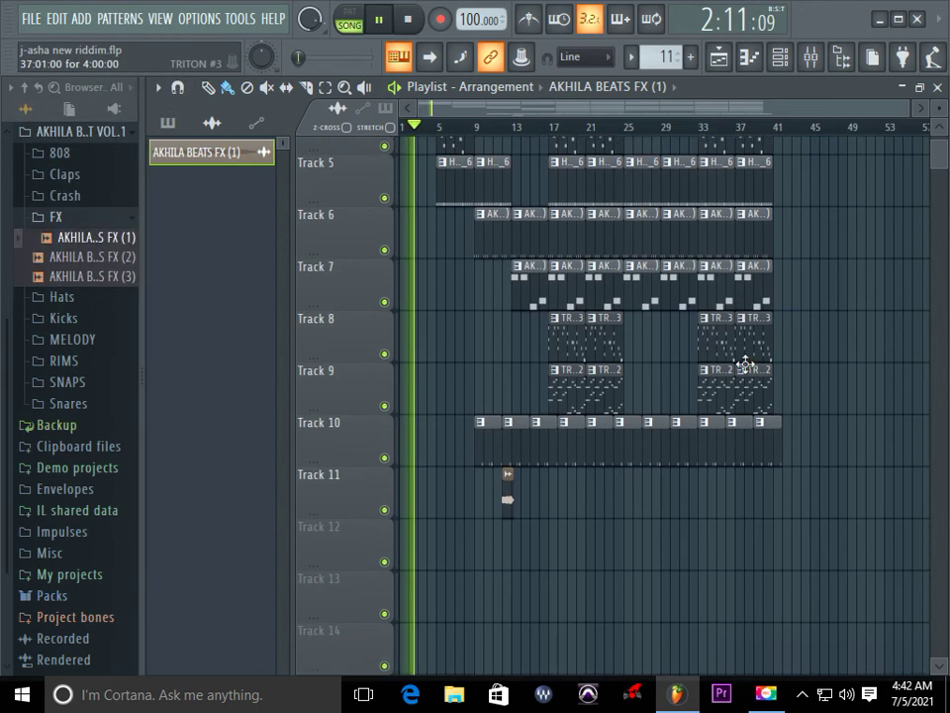
scroll(745, 364, "up", 4)
scroll(750, 365, "down", 1)
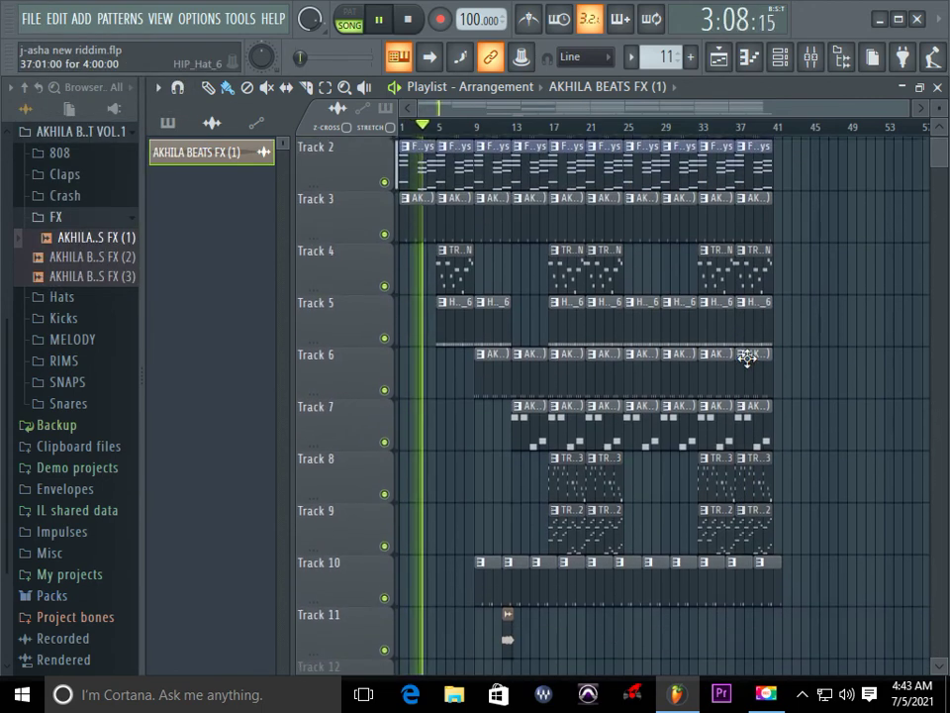
scroll(748, 364, "up", 1)
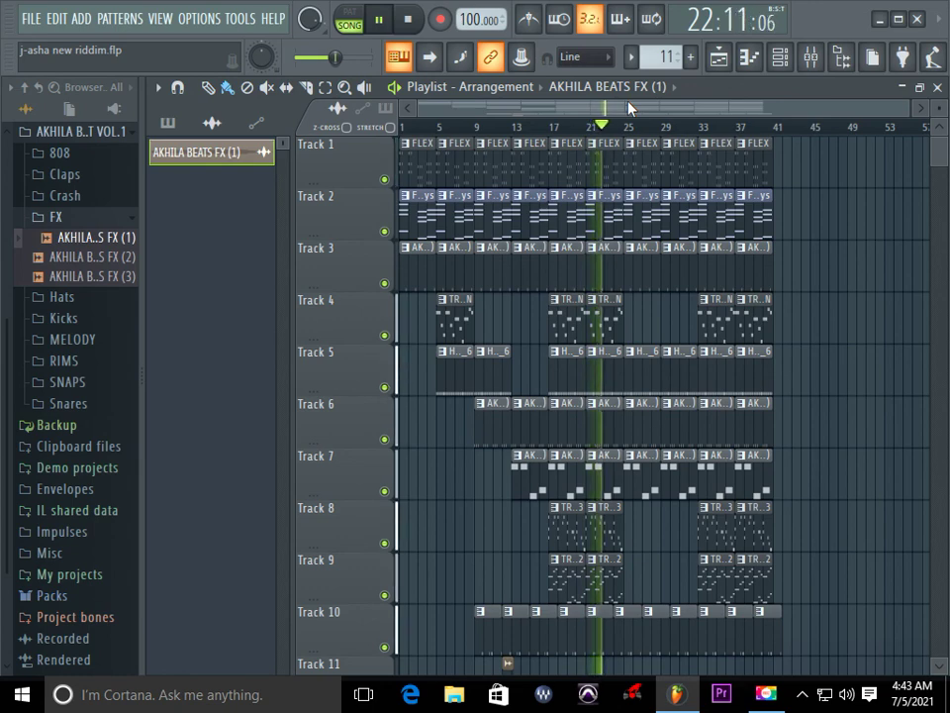
scroll(723, 396, "down", 3)
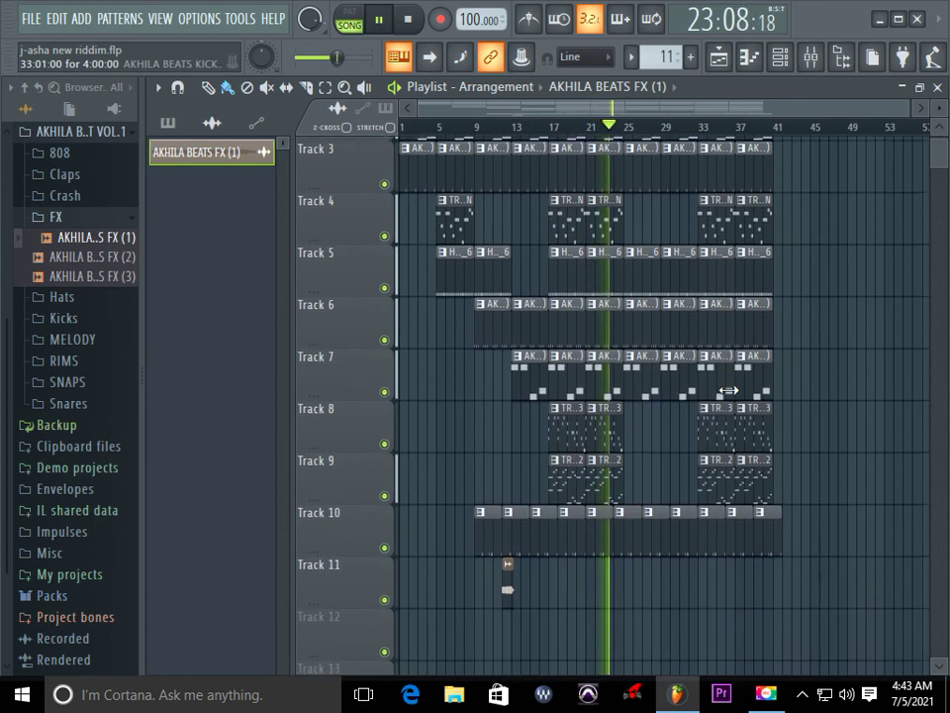
scroll(729, 390, "up", 2)
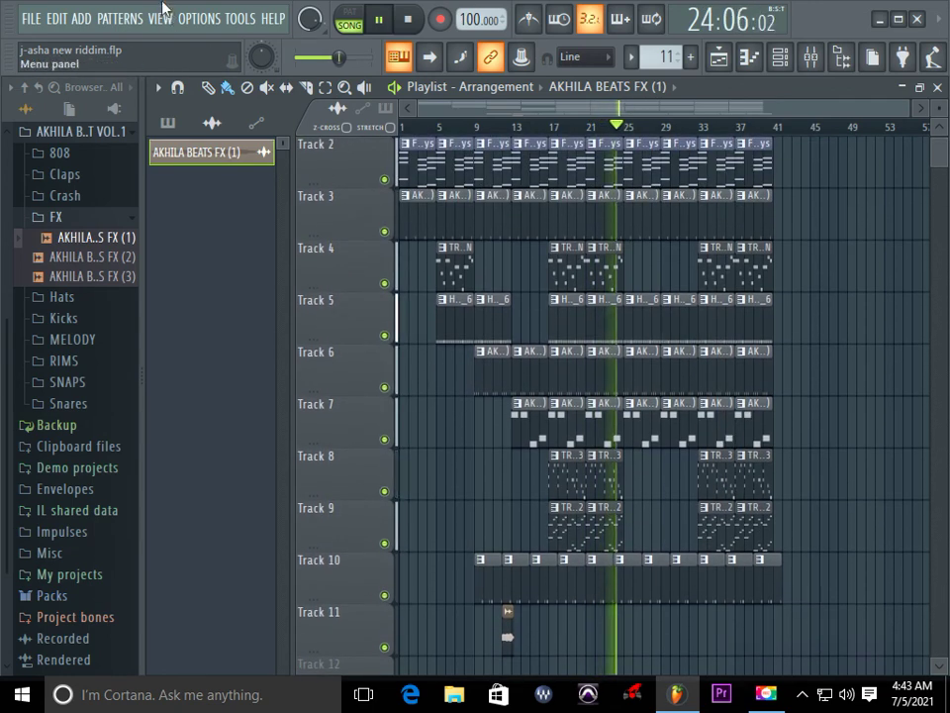
left_click(409, 18)
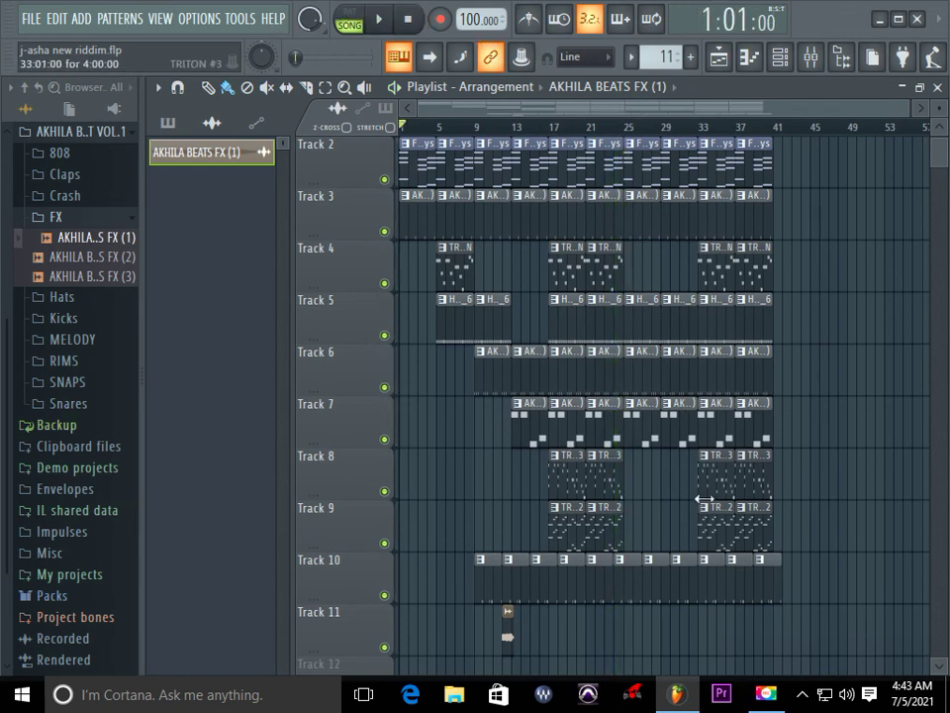